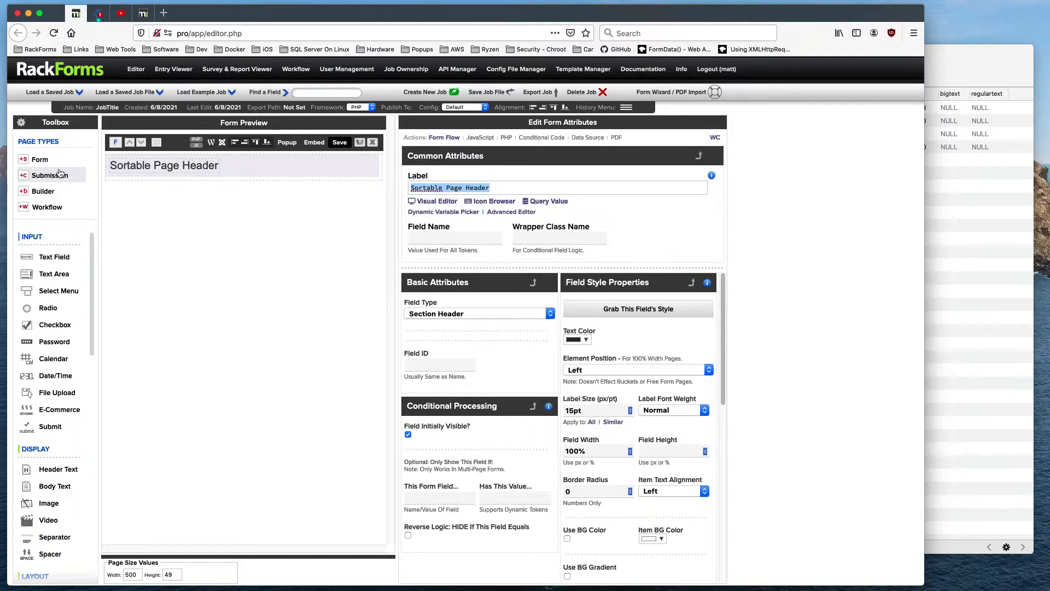
Add two text fields and a submit button to the form page below its header
{"action": "left_click", "coordinate": [58, 257]}
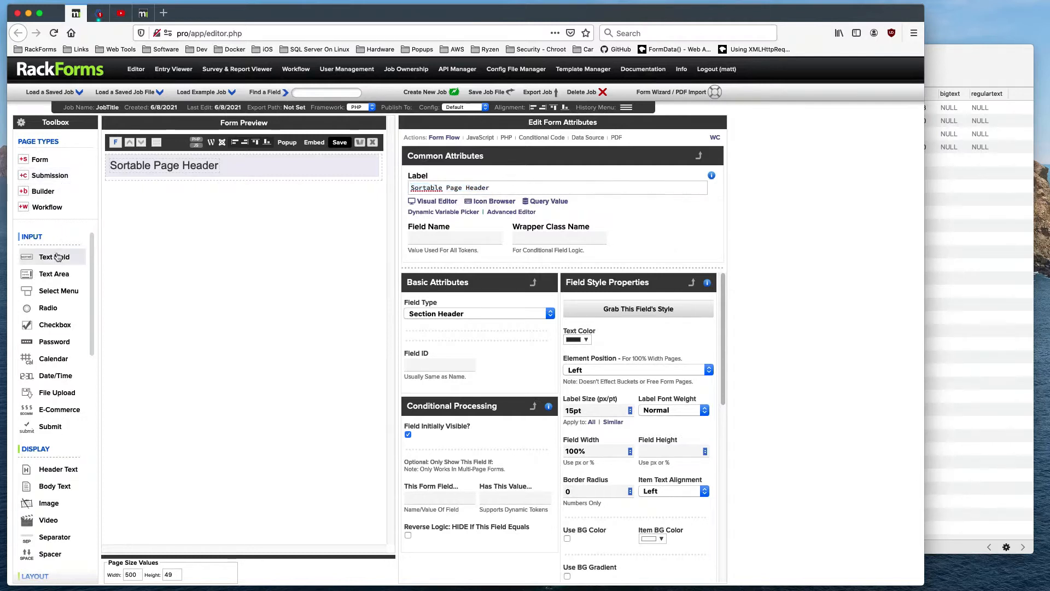
{"action": "left_click", "coordinate": [58, 257]}
{"action": "left_click", "coordinate": [50, 427]}
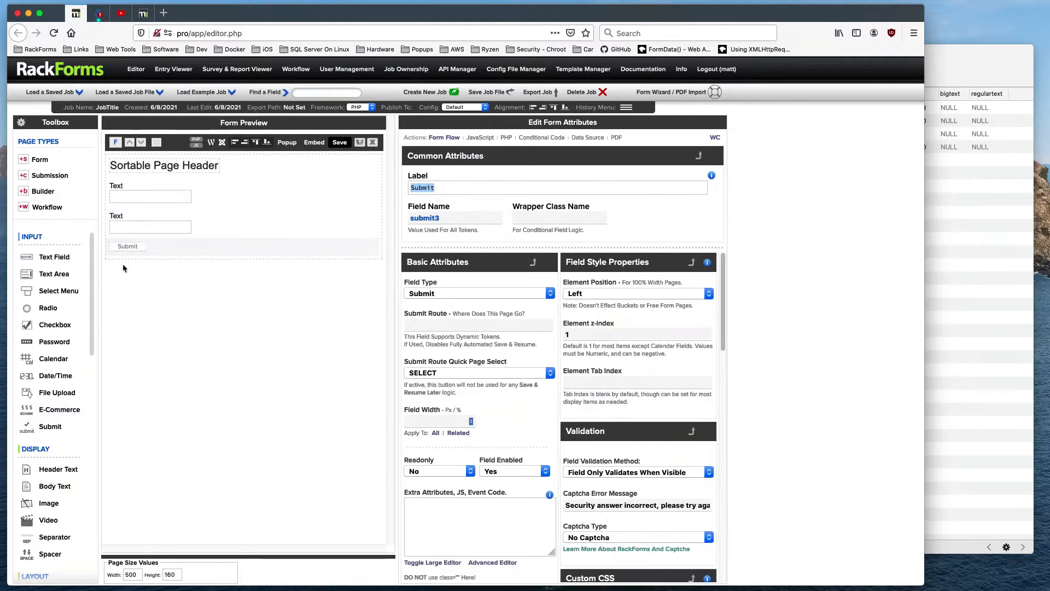
Label the form's first text field "name" and the second one "age"
{"action": "left_click", "coordinate": [145, 189]}
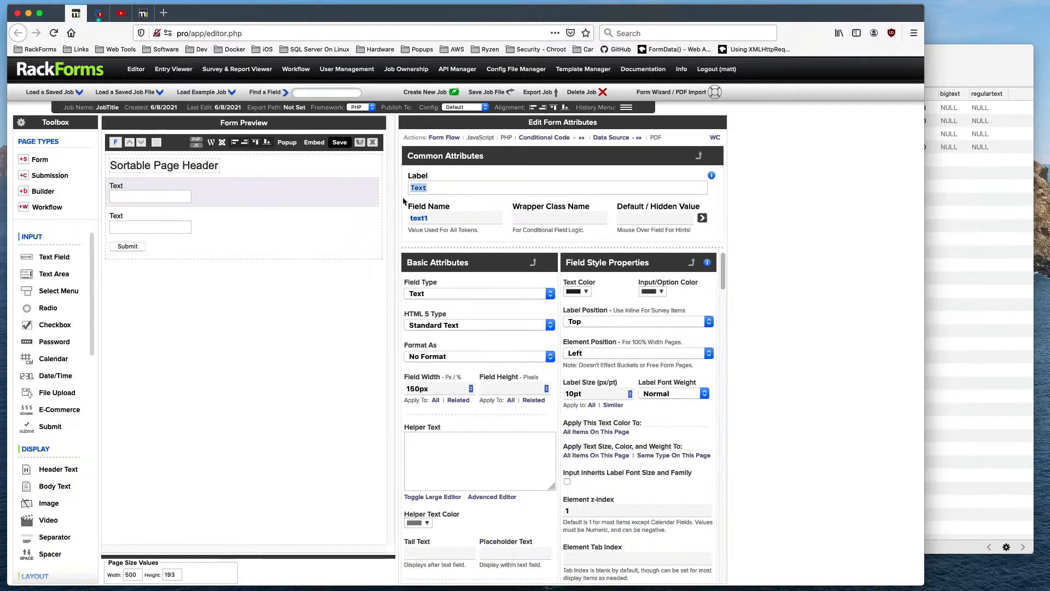
{"action": "type", "text": "name"}
{"action": "key", "text": "Tab"}
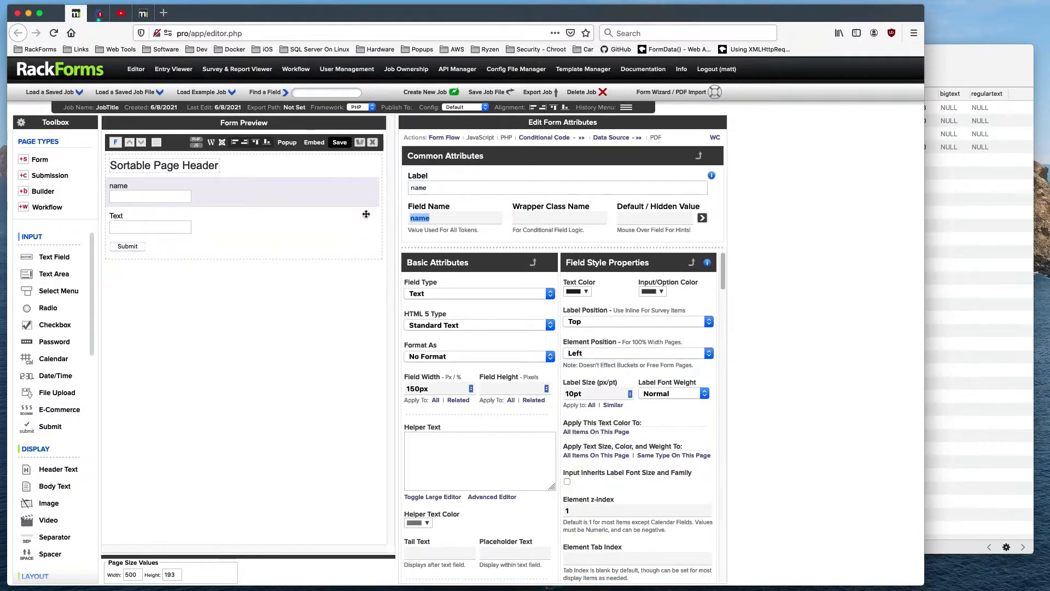
{"action": "left_click", "coordinate": [249, 230]}
{"action": "type", "text": "age"}
{"action": "key", "text": "Tab"}
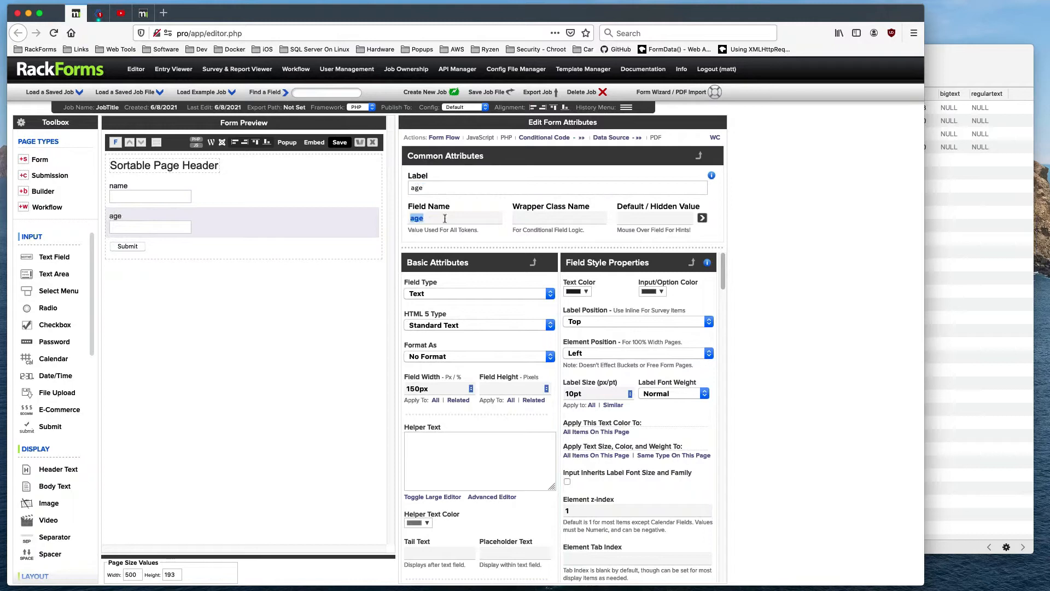
Add a submission page to the job and place an SQL Plus item on it
{"action": "left_click", "coordinate": [49, 176]}
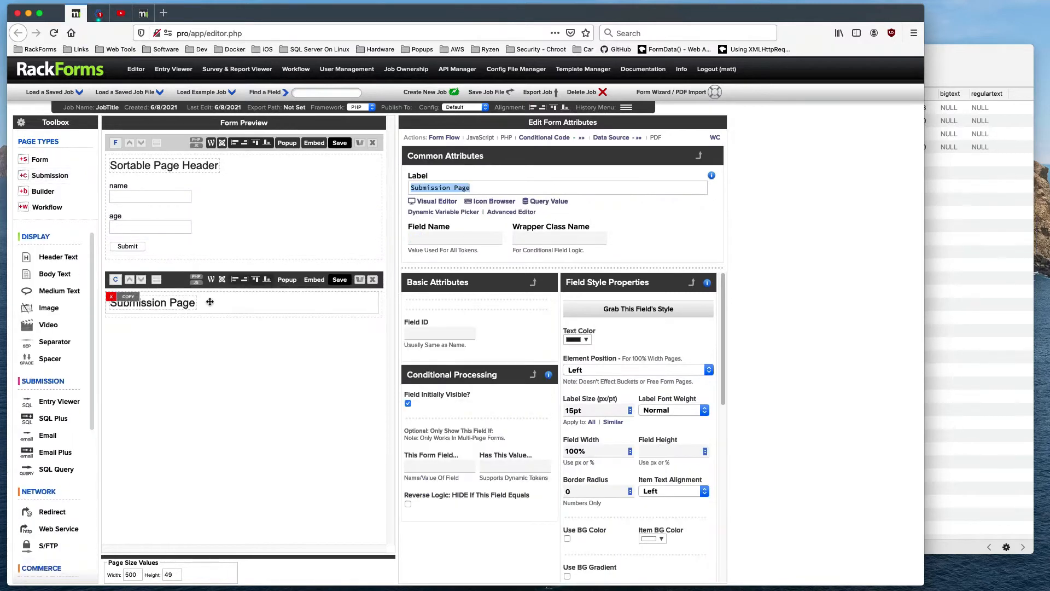
{"action": "left_click", "coordinate": [181, 283]}
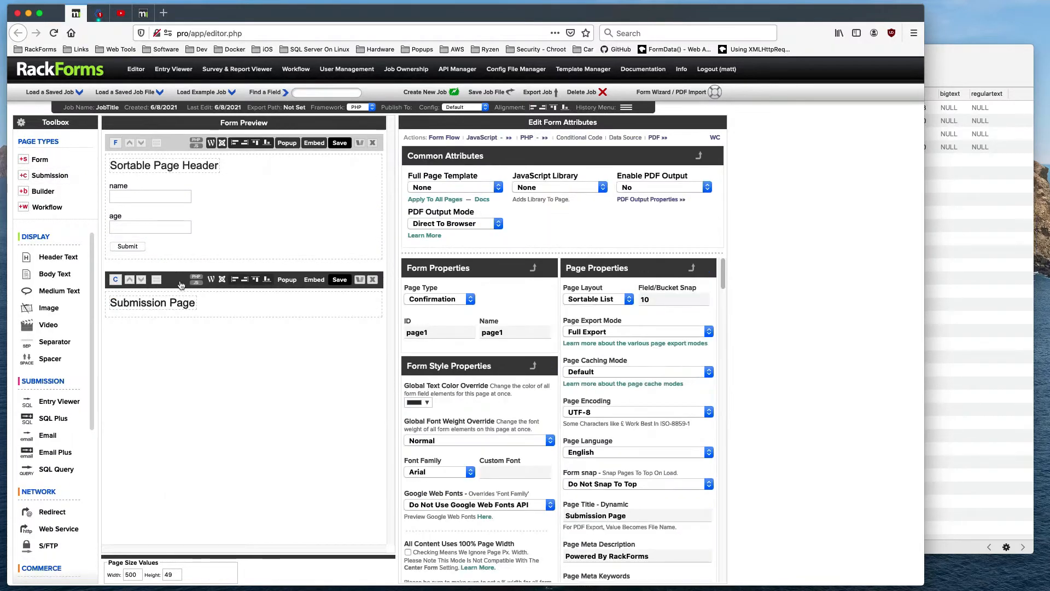
{"action": "left_click", "coordinate": [59, 420]}
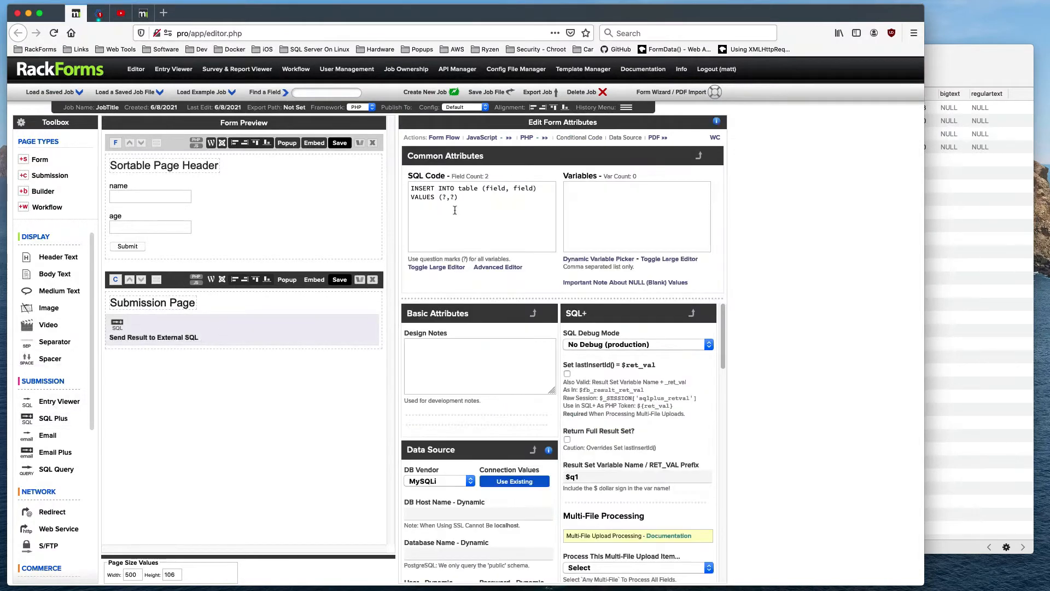
Copy the SQL Plus item's default INSERT statement into the query editor of the MySQL database client
{"action": "left_click_drag", "start_coordinate": [461, 200], "coordinate": [362, 160]}
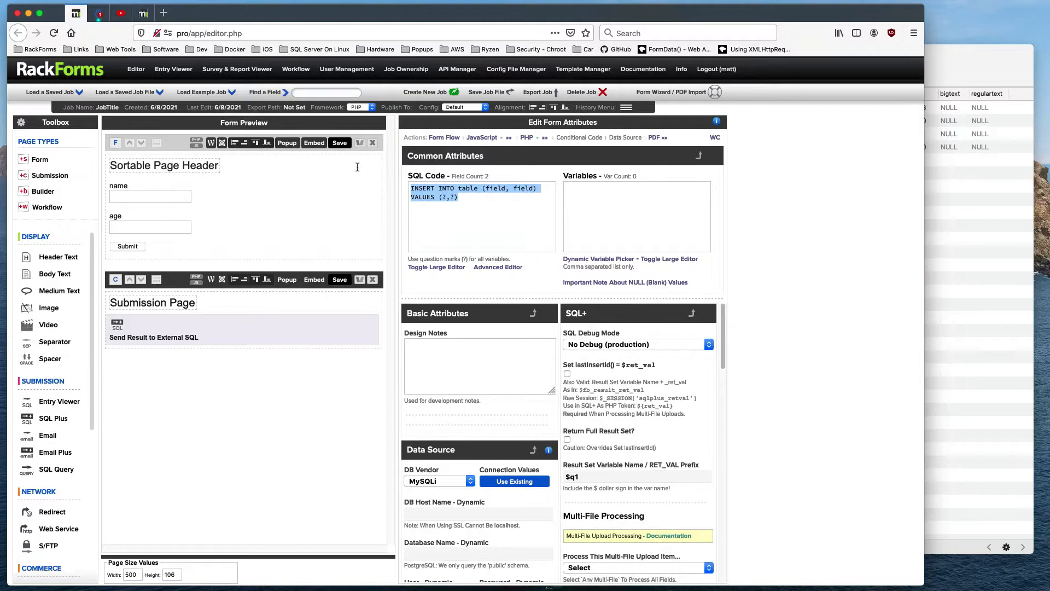
{"action": "left_click", "coordinate": [950, 197]}
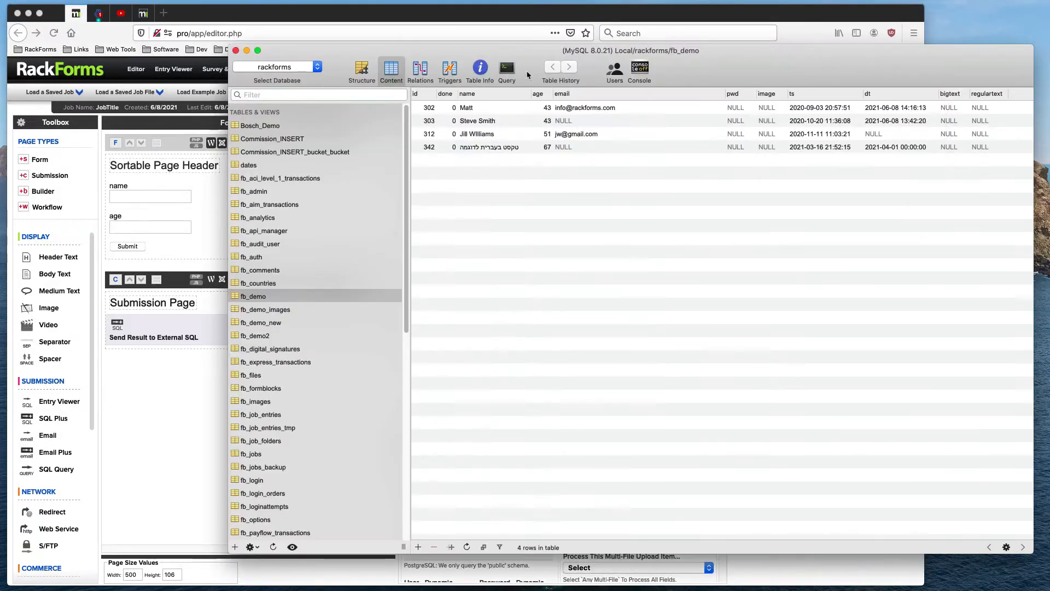
{"action": "left_click", "coordinate": [511, 71]}
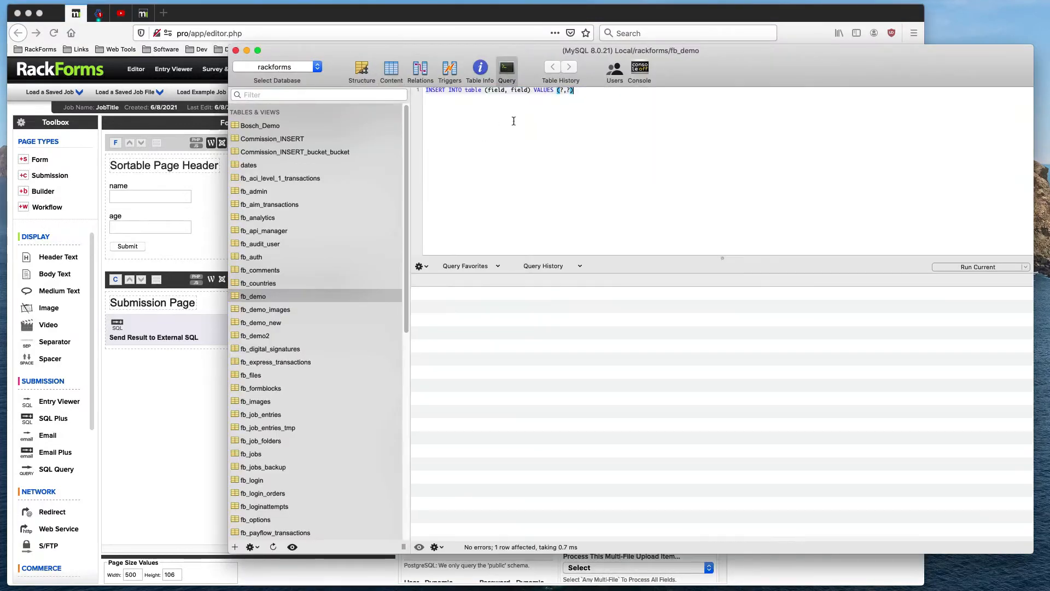
Replace the two placeholder columns in the INSERT statement with name and age
{"action": "double_click", "coordinate": [493, 90]}
{"action": "key", "text": "BackSpace"}
{"action": "type", "text": "name"}
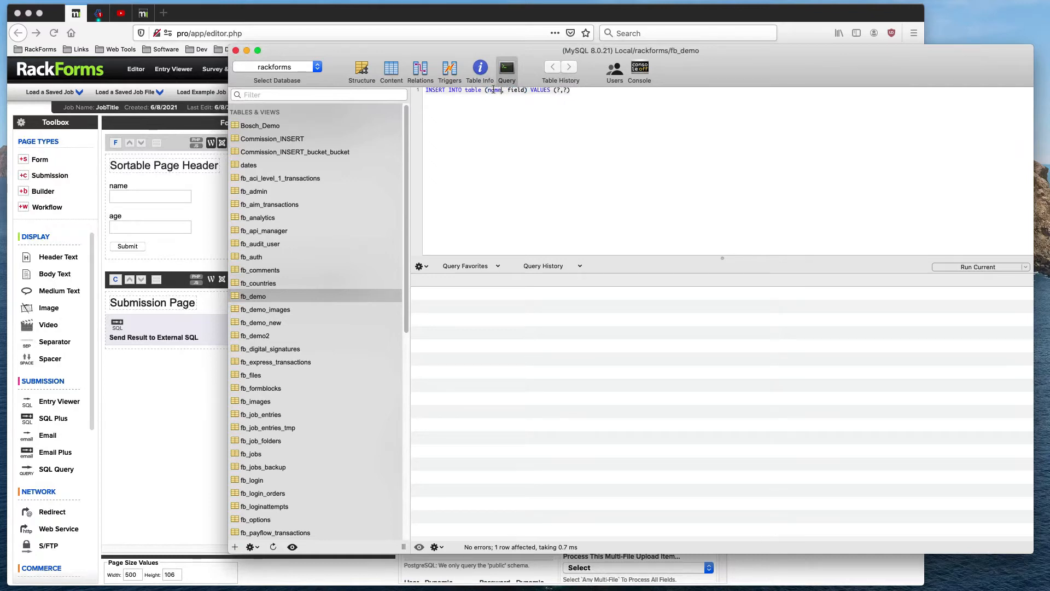
{"action": "key", "text": "Delete"}
{"action": "key", "text": "Delete"}
{"action": "key", "text": "Delete"}
{"action": "key", "text": "Delete"}
{"action": "key", "text": "Delete"}
{"action": "key", "text": "Delete"}
{"action": "type", "text": "age"}
Replace the question marks in the VALUES clause with a quoted sample first name and 43, and run the query
{"action": "double_click", "coordinate": [552, 91]}
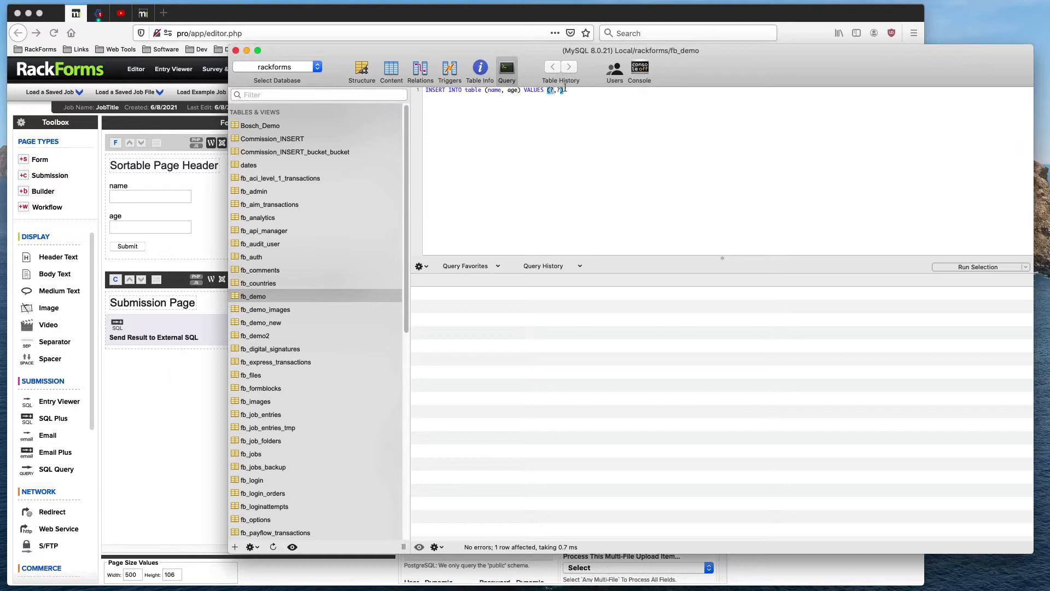
{"action": "type", "text": "'"}
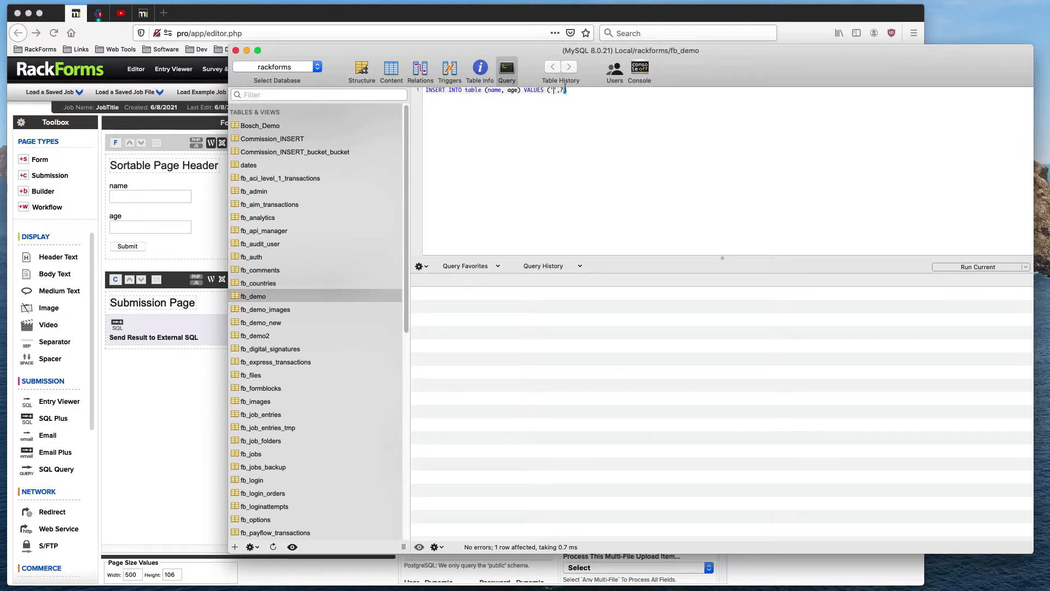
{"action": "type", "text": "Matt',43"}
{"action": "key", "text": "super+f"}
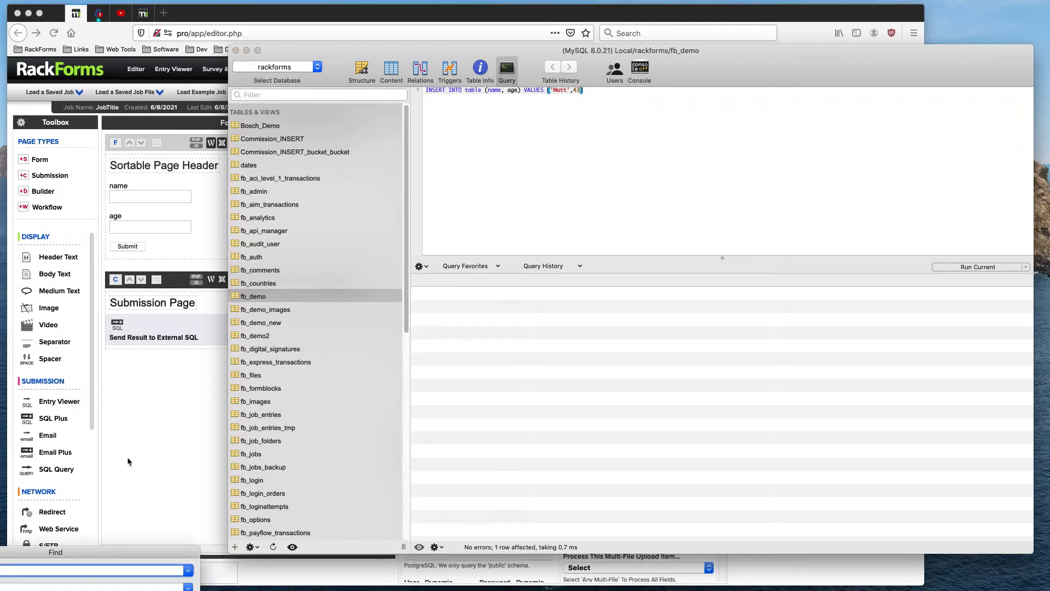
{"action": "key", "text": "Escape"}
{"action": "key", "text": "super+r"}
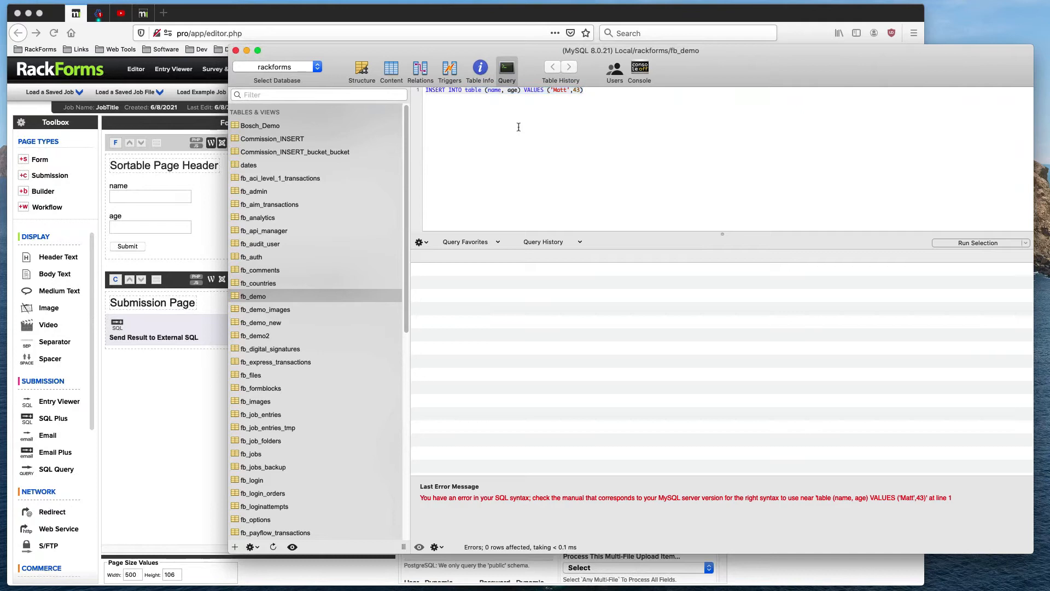
Set the INSERT statement's target table to fb_demo and run it, checking for the new row in the table's contents
{"action": "left_click", "coordinate": [562, 120]}
{"action": "double_click", "coordinate": [472, 90]}
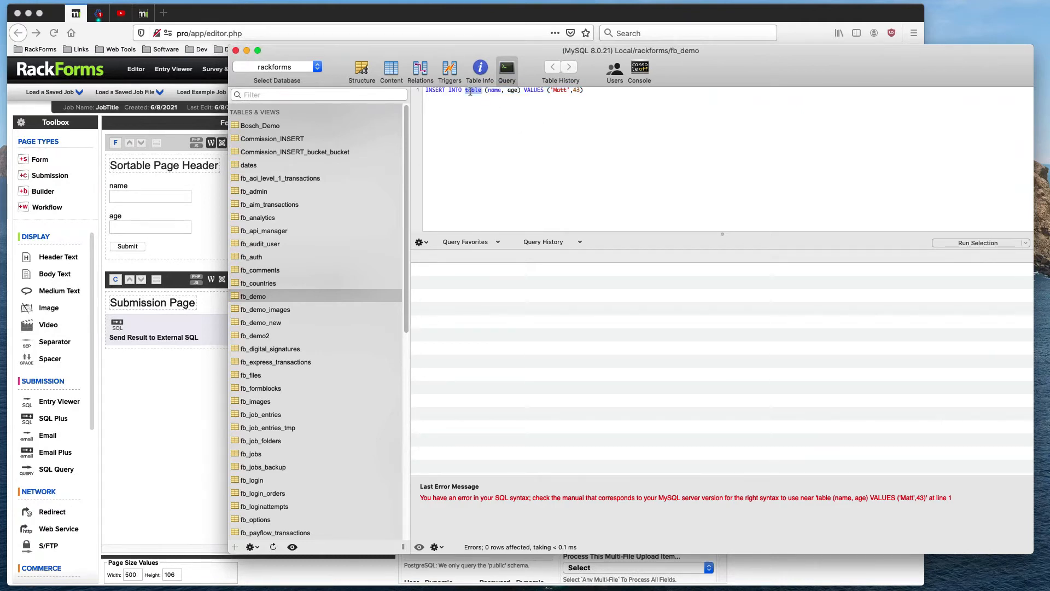
{"action": "type", "text": "fb_demo"}
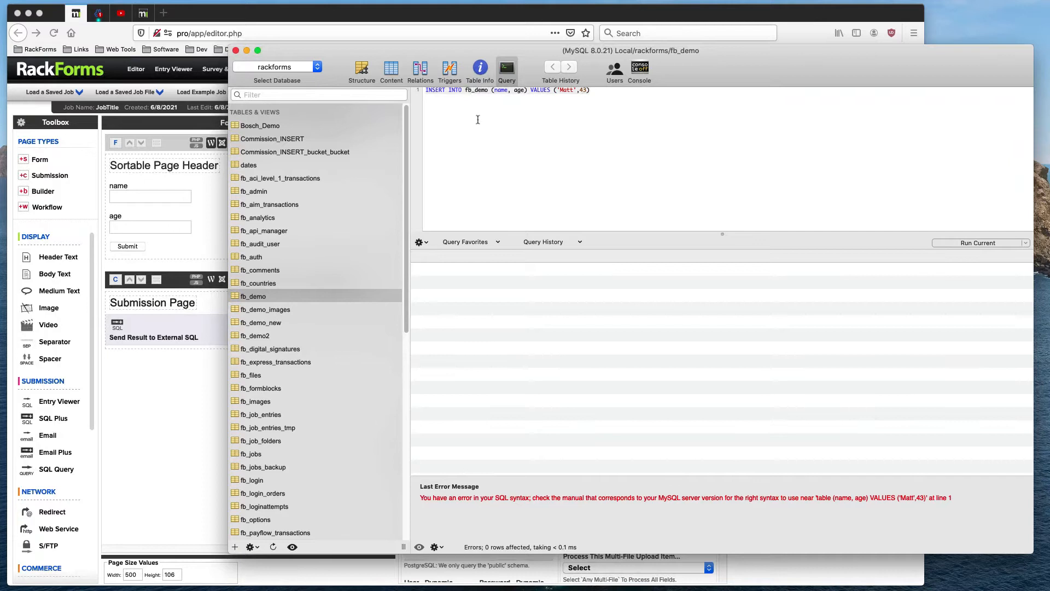
{"action": "key", "text": "super+r"}
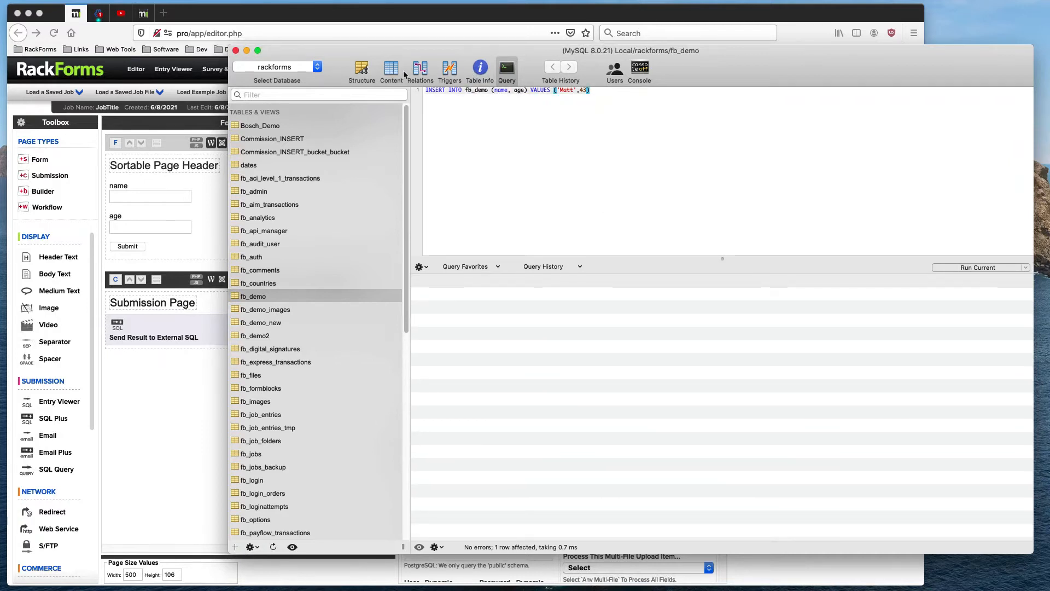
{"action": "left_click", "coordinate": [404, 74]}
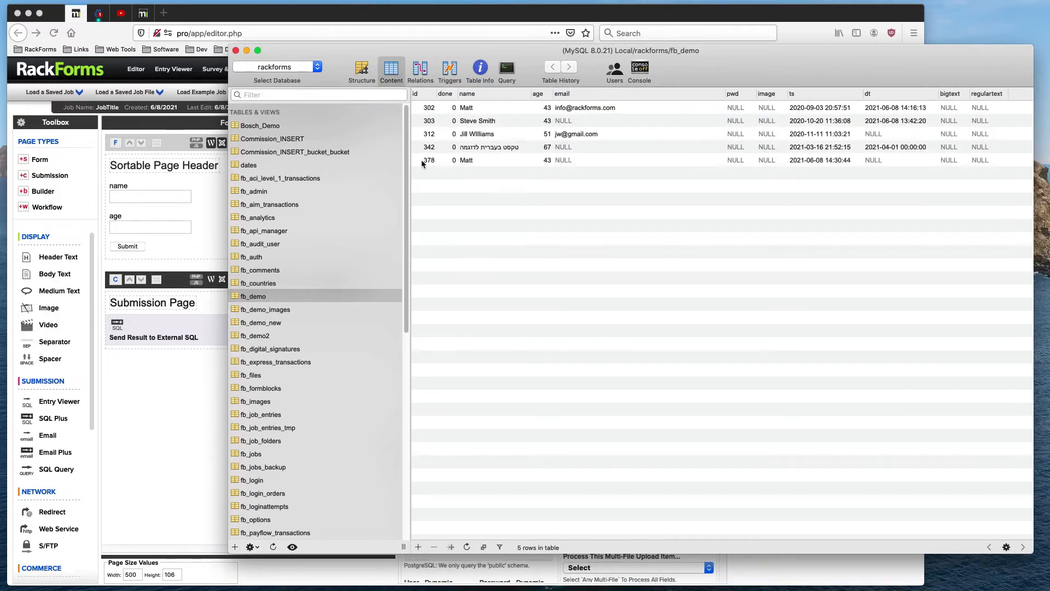
{"action": "left_click", "coordinate": [421, 159]}
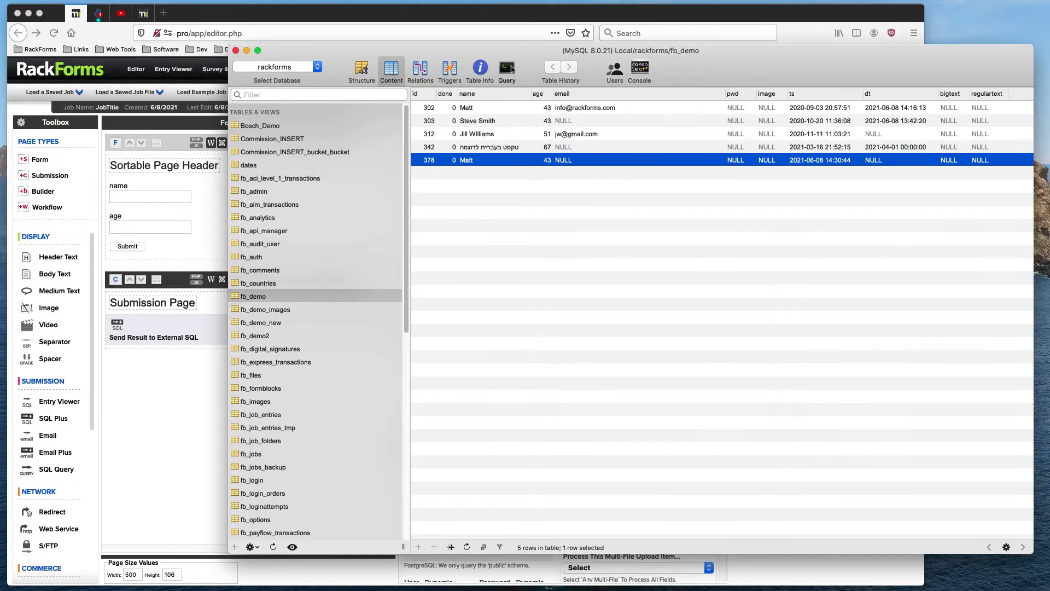
Append "New" to the inserted name, set the age to 44 and run the query again, checking the table's contents
{"action": "left_click", "coordinate": [508, 68]}
{"action": "left_click", "coordinate": [574, 90]}
{"action": "type", "text": "New',43)"}
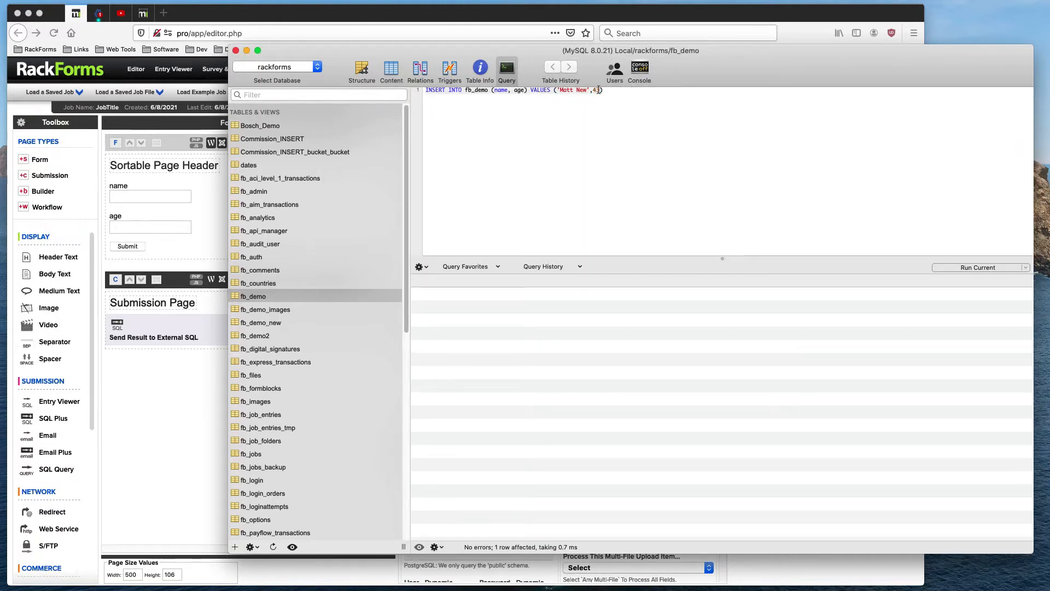
{"action": "double_click", "coordinate": [598, 89]}
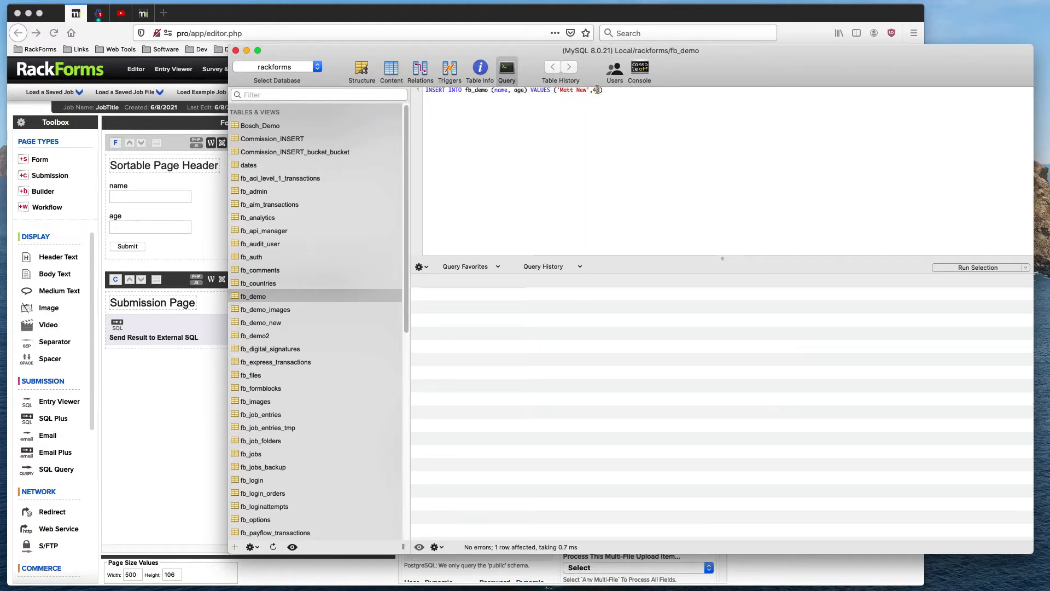
{"action": "type", "text": "44"}
{"action": "left_click", "coordinate": [598, 143]}
{"action": "key", "text": "super+r"}
{"action": "left_click", "coordinate": [391, 70]}
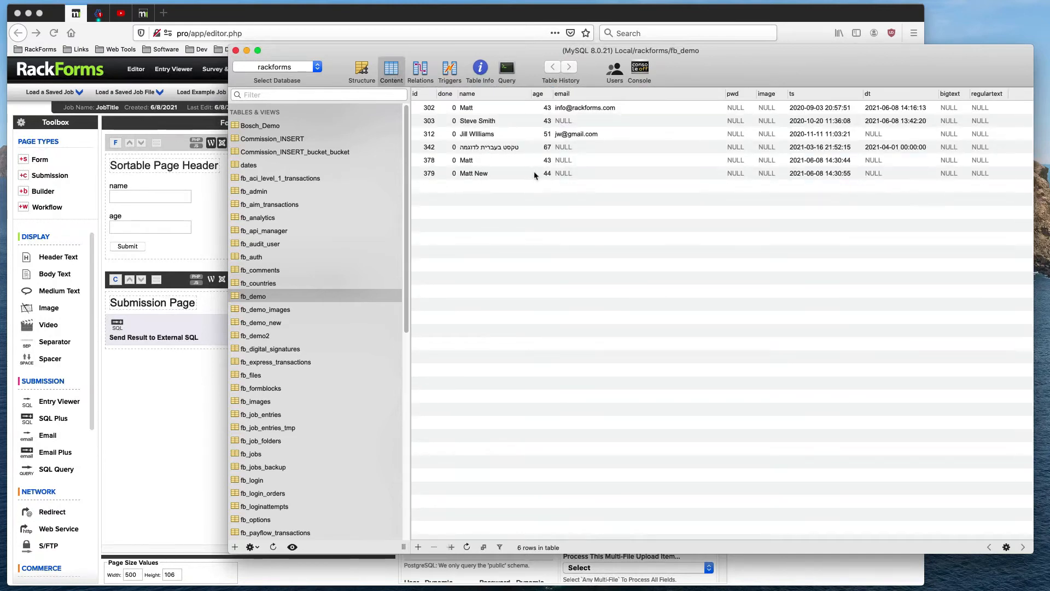
Replace the SQL Plus item's SQL code in RackForms with the tested INSERT statement, appending 2 to the name and setting the age to 45
{"action": "left_click", "coordinate": [506, 70]}
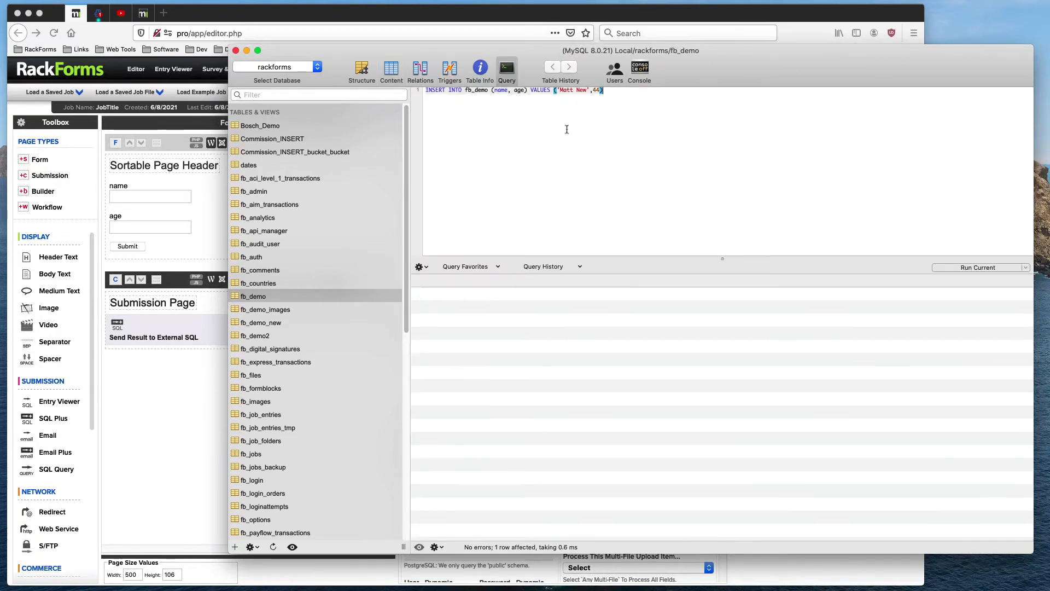
{"action": "key", "text": "super+a"}
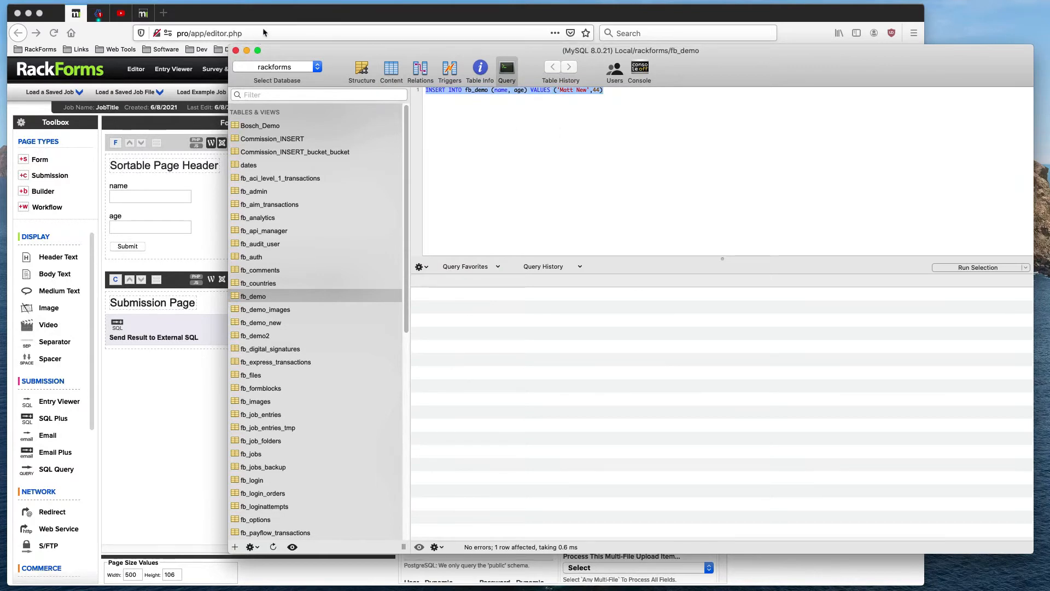
{"action": "left_click", "coordinate": [189, 338]}
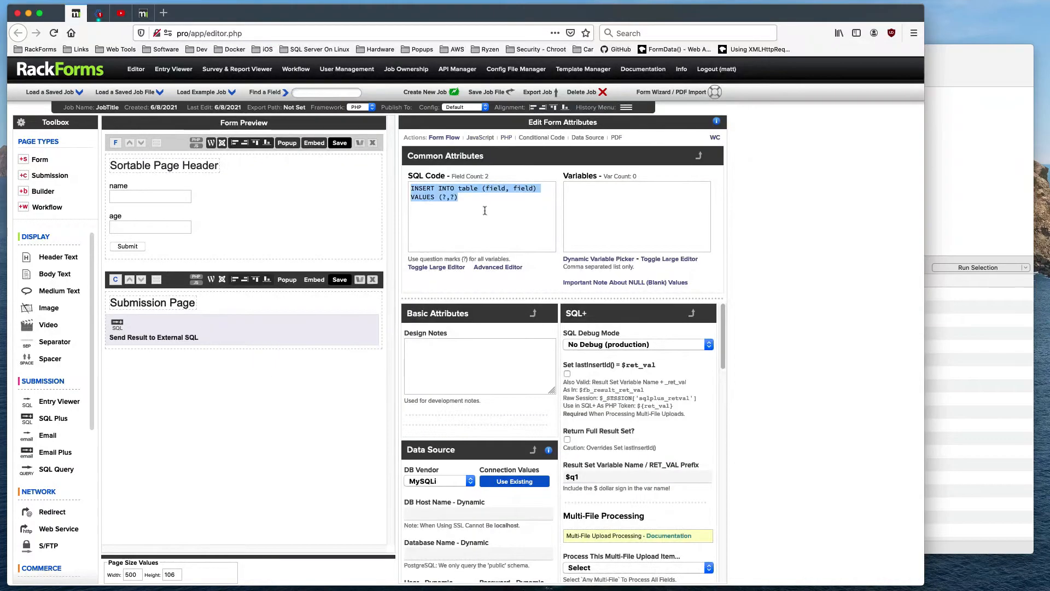
{"action": "type", "text": "INSERT INTO fb_demo (name, age) VALUES ('Matt New ',44)"}
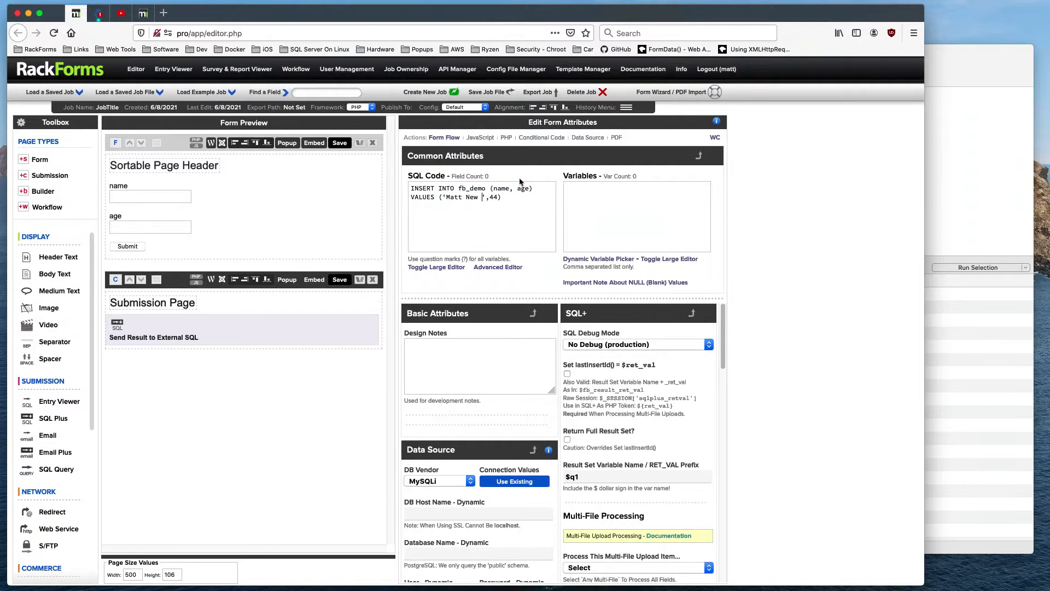
{"action": "type", "text": "2"}
Save the job, submit its blank form, and check the fb_demo table's contents in the database client for the inserted row
{"action": "left_click", "coordinate": [341, 143]}
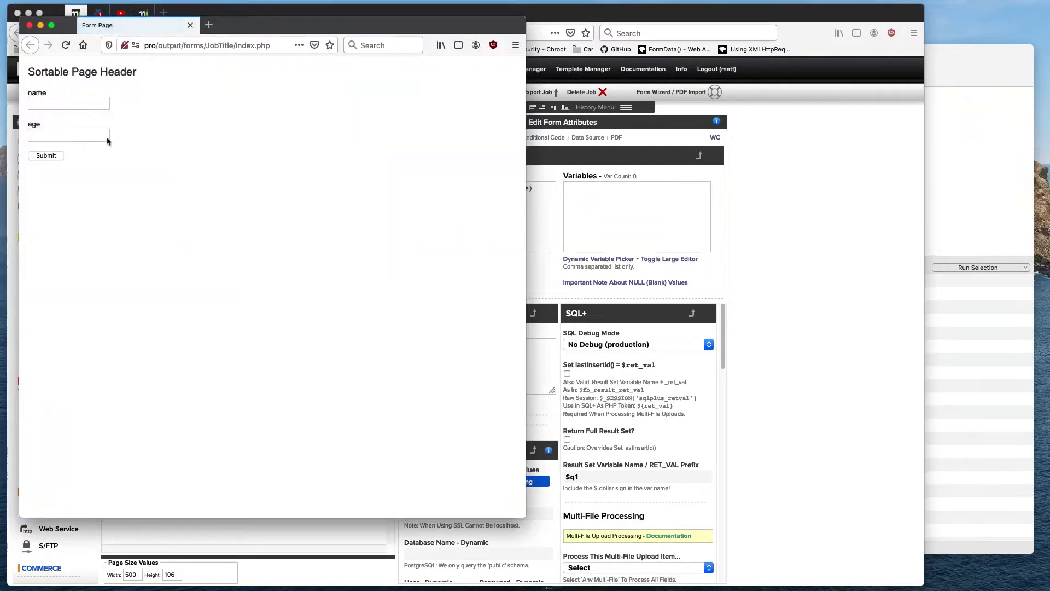
{"action": "left_click", "coordinate": [53, 155]}
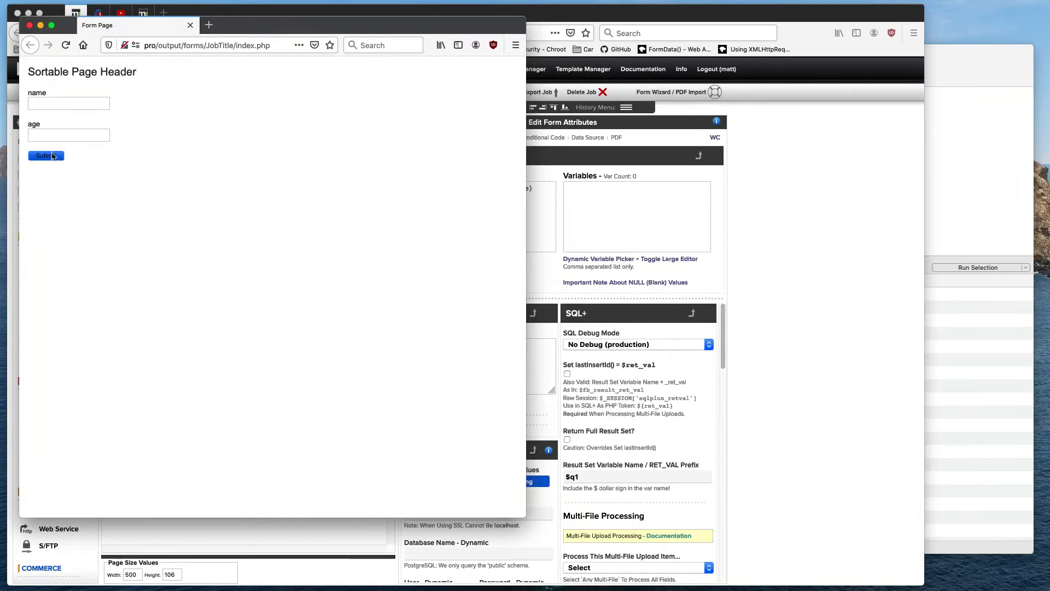
{"action": "left_click", "coordinate": [29, 25]}
{"action": "left_click", "coordinate": [985, 212]}
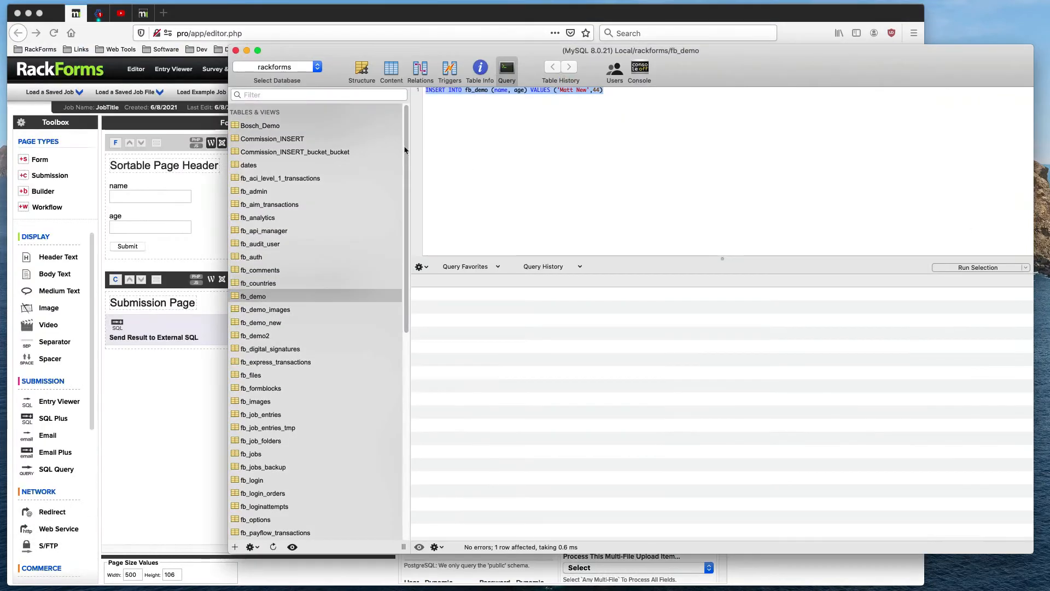
{"action": "left_click", "coordinate": [391, 68]}
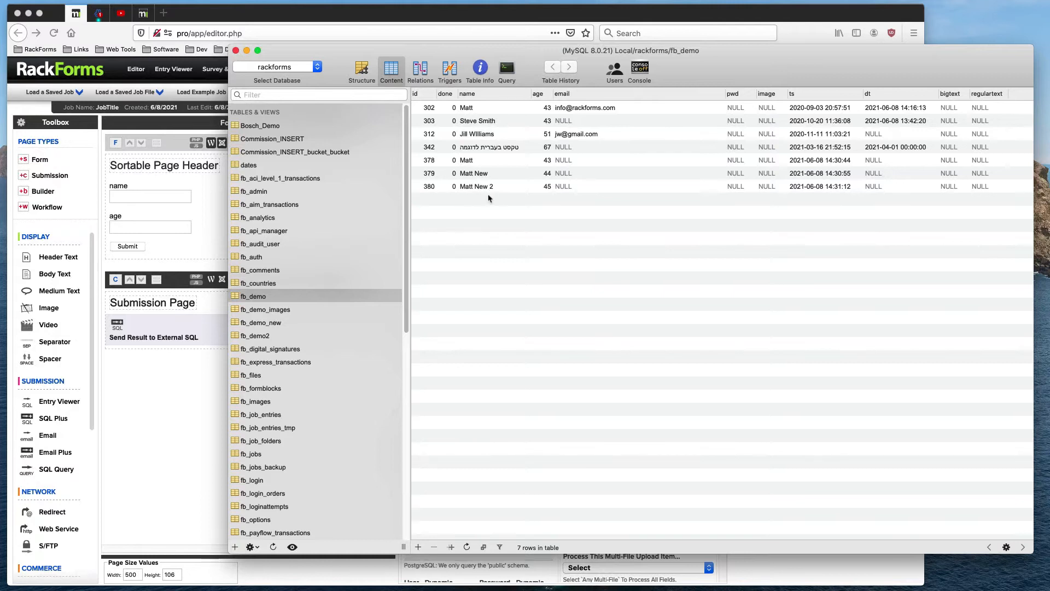
Back in RackForms, replace the hard-coded name value in the SQL code with a ? placeholder
{"action": "left_click", "coordinate": [385, 20]}
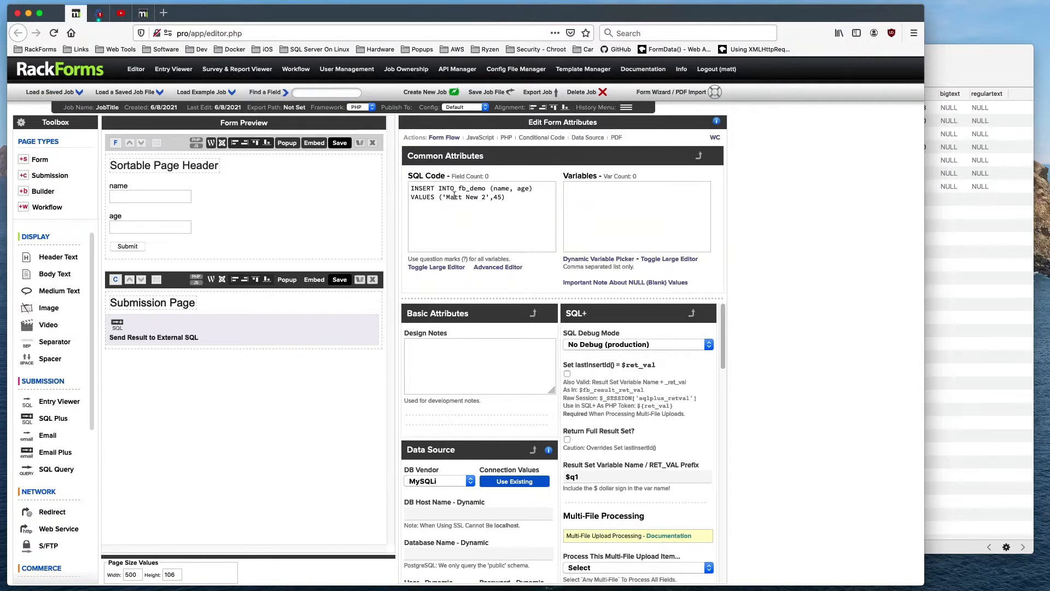
{"action": "left_click_drag", "start_coordinate": [442, 197], "coordinate": [489, 197]}
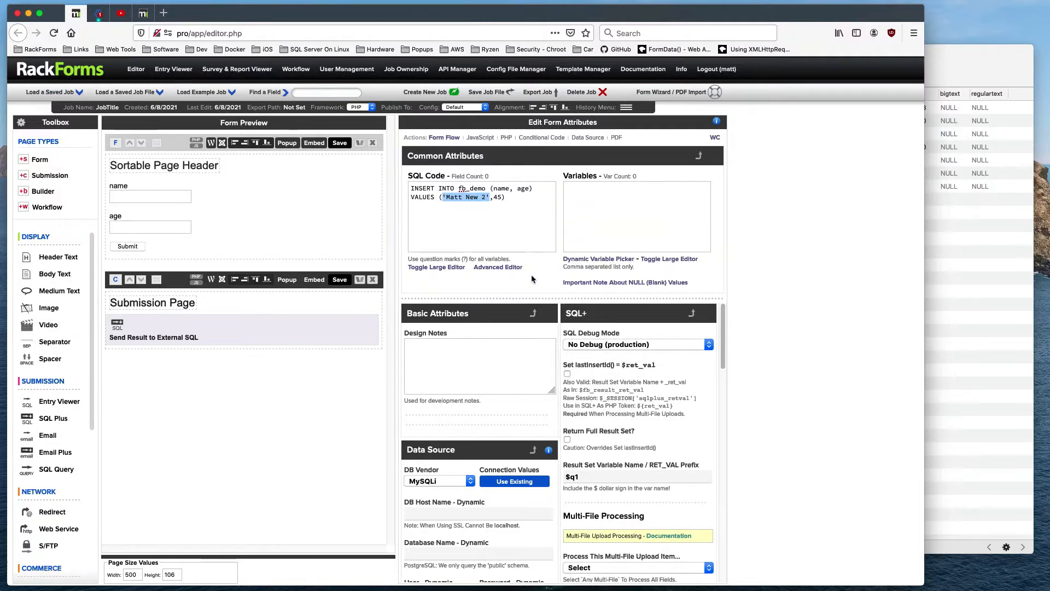
{"action": "type", "text": "?"}
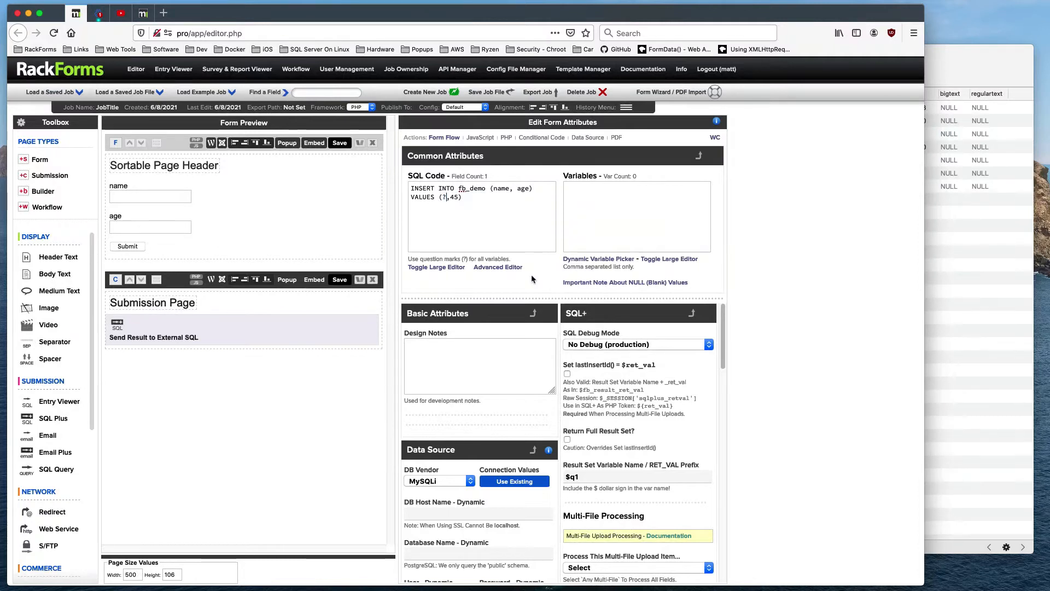
Replace the hard-coded age value in the SQL Plus item's INSERT statement with a ? placeholder
{"action": "key", "text": "Right"}
{"action": "key", "text": "Delete"}
{"action": "key", "text": "Delete"}
Copy the parameterized INSERT statement into the database client's query editor and try to run it
{"action": "key", "text": "super+a"}
{"action": "key", "text": "super+c"}
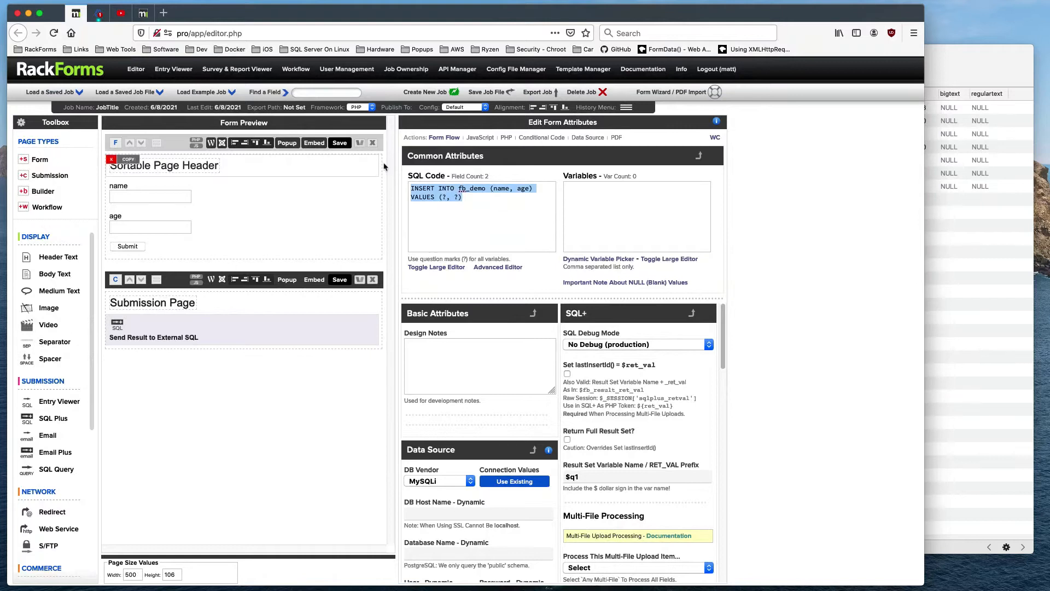
{"action": "left_click", "coordinate": [938, 206]}
{"action": "left_click", "coordinate": [507, 71]}
{"action": "key", "text": "super+v"}
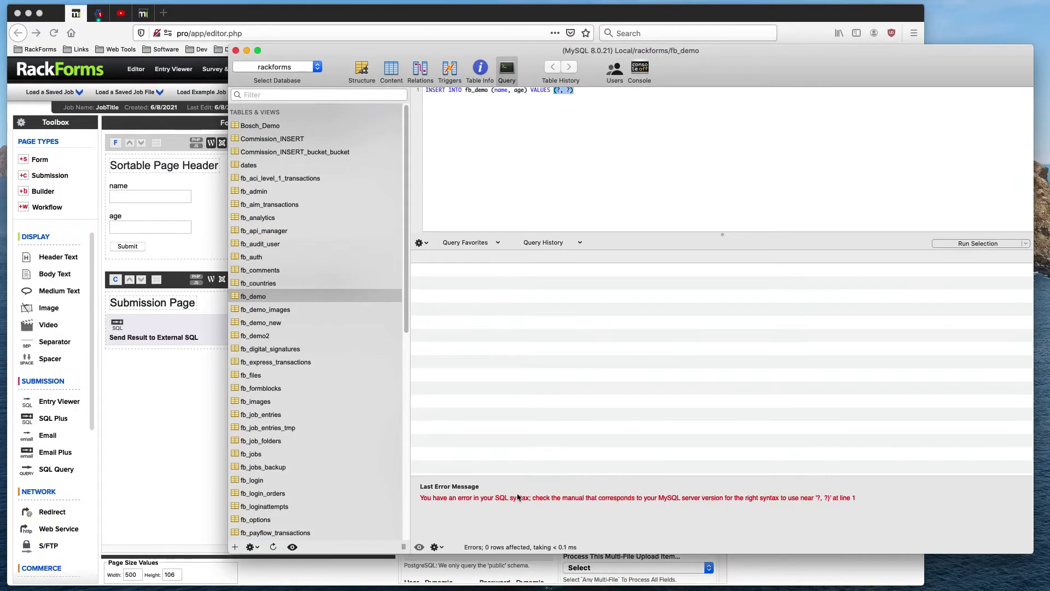
{"action": "left_click", "coordinate": [553, 116]}
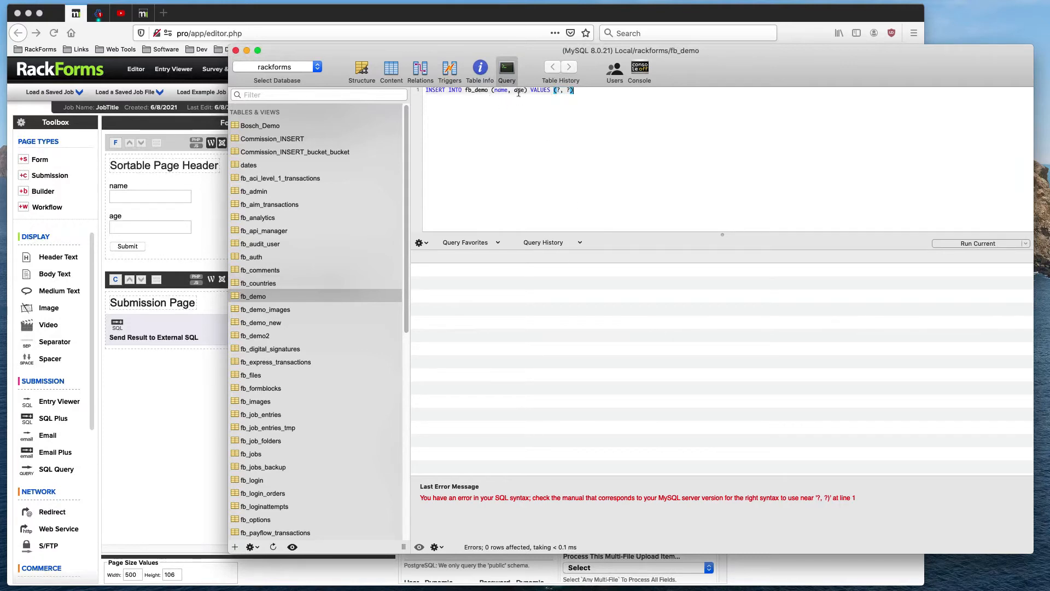
Try replacing the first placeholder in the query with quotation marks, and restore the ? placeholder
{"action": "left_click", "coordinate": [556, 91]}
{"action": "type", "text": "''''"}
{"action": "key", "text": "BackSpace"}
{"action": "key", "text": "BackSpace"}
{"action": "key", "text": "Right"}
{"action": "type", "text": "'"}
{"action": "key", "text": "BackSpace"}
{"action": "key", "text": "BackSpace"}
{"action": "key", "text": "BackSpace"}
{"action": "type", "text": "?"}
{"action": "key", "text": "super+a"}
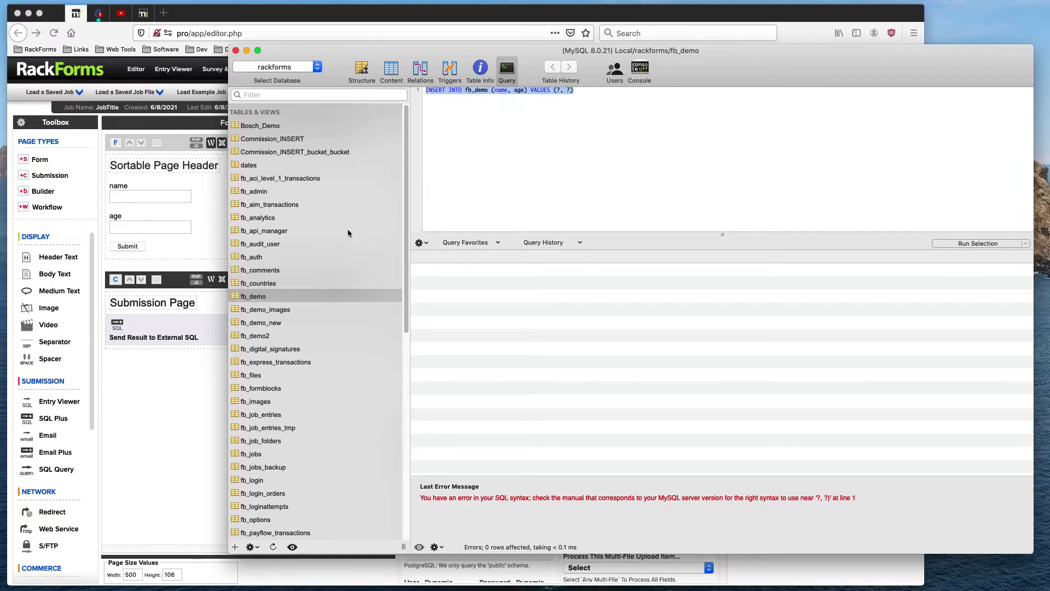
Back in RackForms, enter a single-quoted sample name and 56 as the SQL Plus item's comma-separated variables
{"action": "left_click", "coordinate": [399, 23]}
{"action": "left_click", "coordinate": [489, 204]}
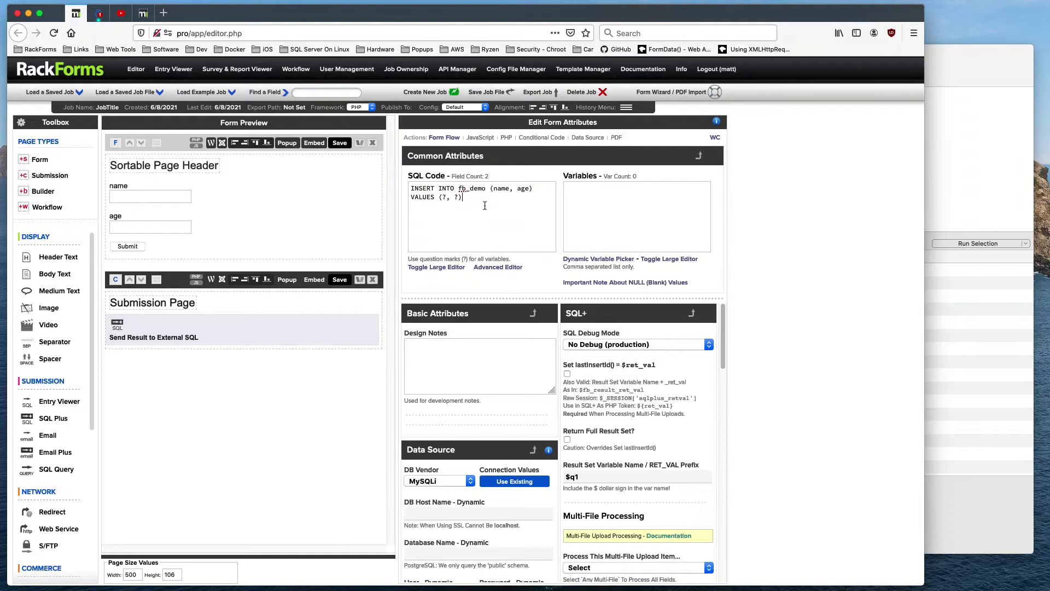
{"action": "double_click", "coordinate": [444, 197]}
{"action": "left_click", "coordinate": [591, 195]}
{"action": "type", "text": "''"}
{"action": "key", "text": "Left"}
{"action": "type", "text": "Matt"}
{"action": "key", "text": "Right"}
{"action": "type", "text": ","}
Save the job, submit its blank form and close the form window
{"action": "left_click", "coordinate": [340, 144]}
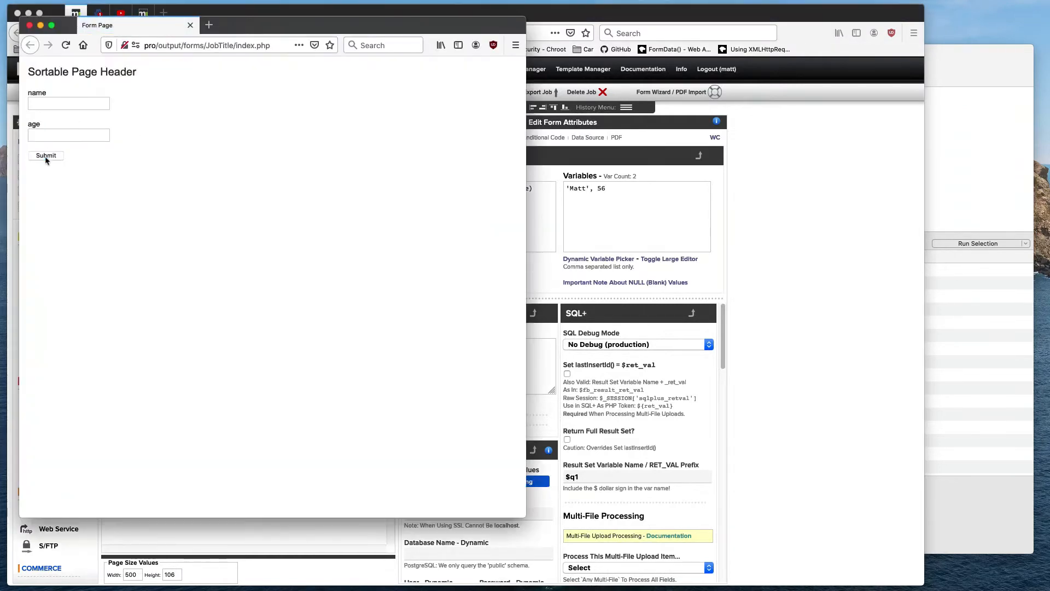
{"action": "left_click", "coordinate": [44, 158]}
{"action": "left_click", "coordinate": [30, 25]}
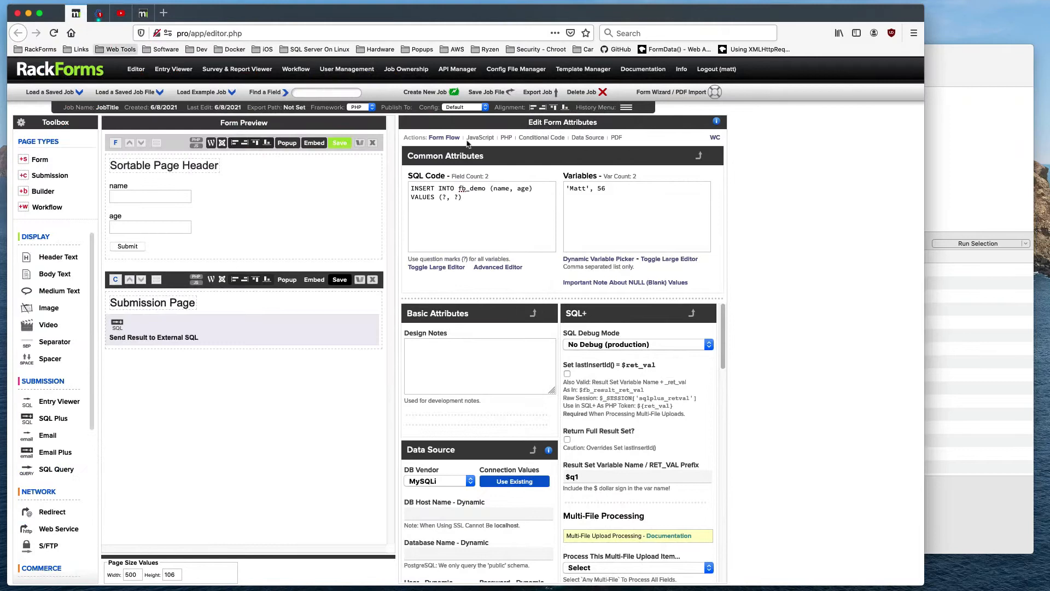
Change the single quotes around the sample name in the variables to double quotes
{"action": "type", "text": "\""}
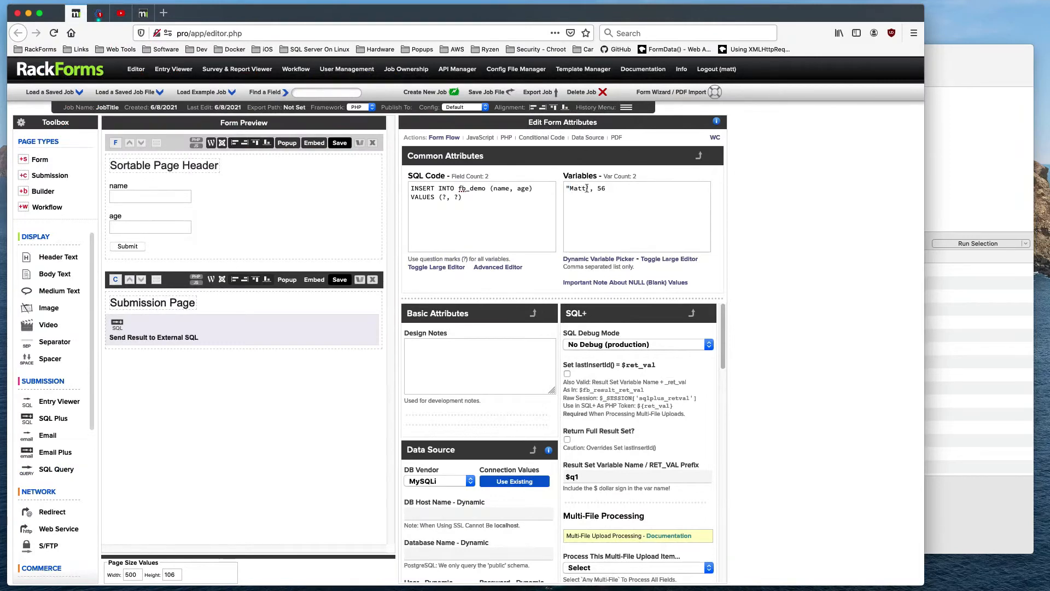
{"action": "left_click_drag", "start_coordinate": [585, 188], "coordinate": [589, 188]}
{"action": "type", "text": "\""}
Save the job, submit its blank form again, and check the fb_demo table's contents in the database client
{"action": "left_click", "coordinate": [337, 144]}
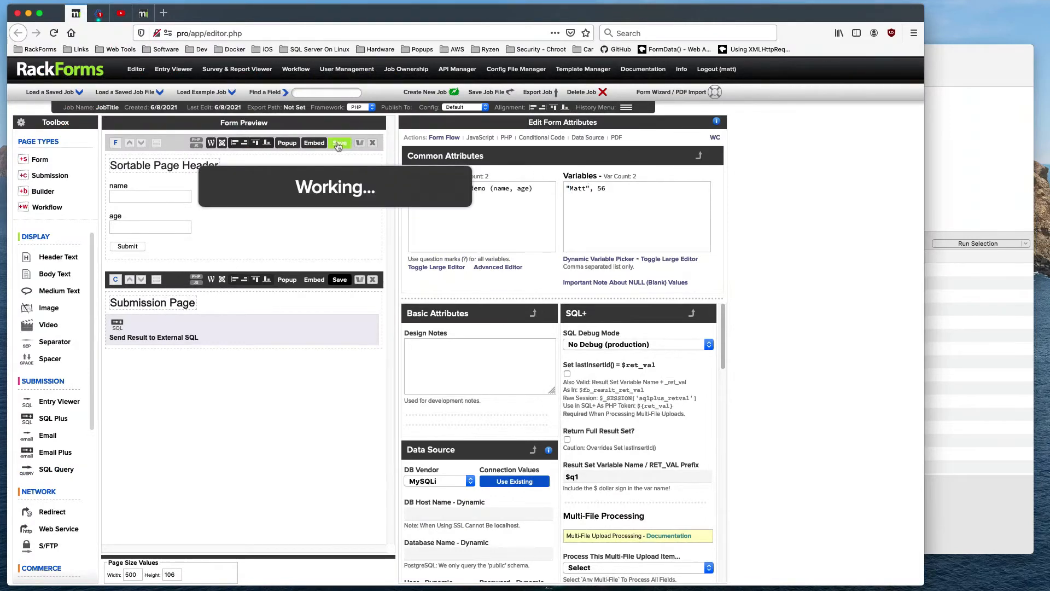
{"action": "left_click", "coordinate": [55, 158]}
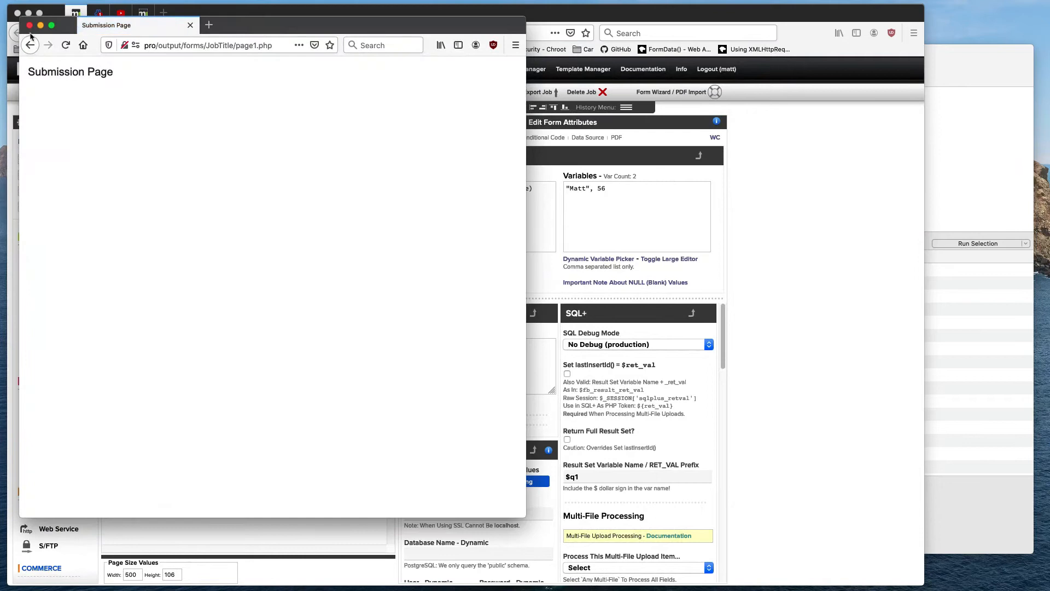
{"action": "left_click", "coordinate": [29, 25]}
{"action": "left_click", "coordinate": [958, 289]}
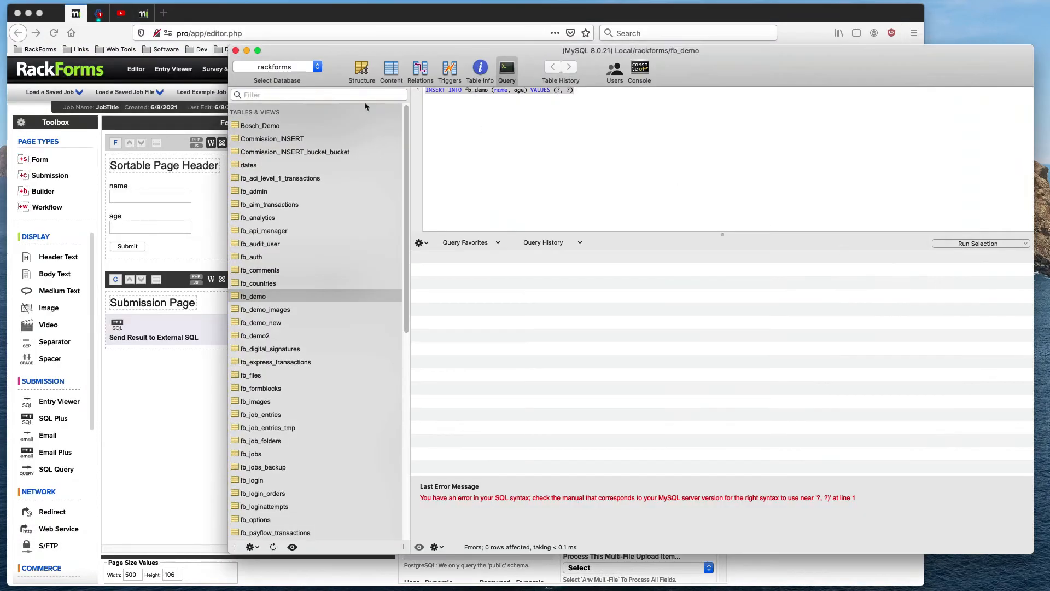
{"action": "left_click", "coordinate": [391, 71]}
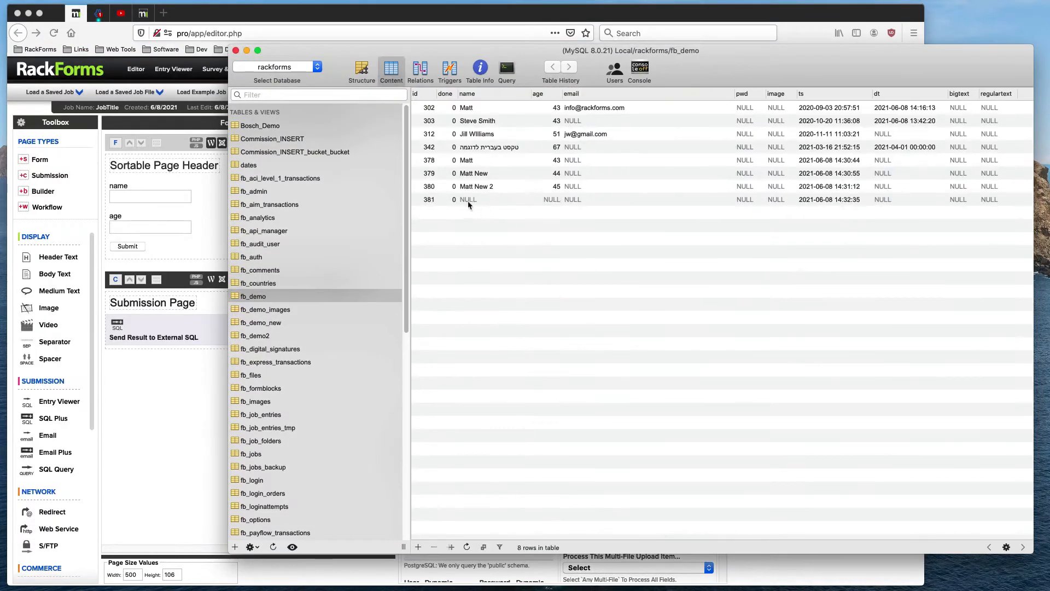
{"action": "double_click", "coordinate": [468, 200]}
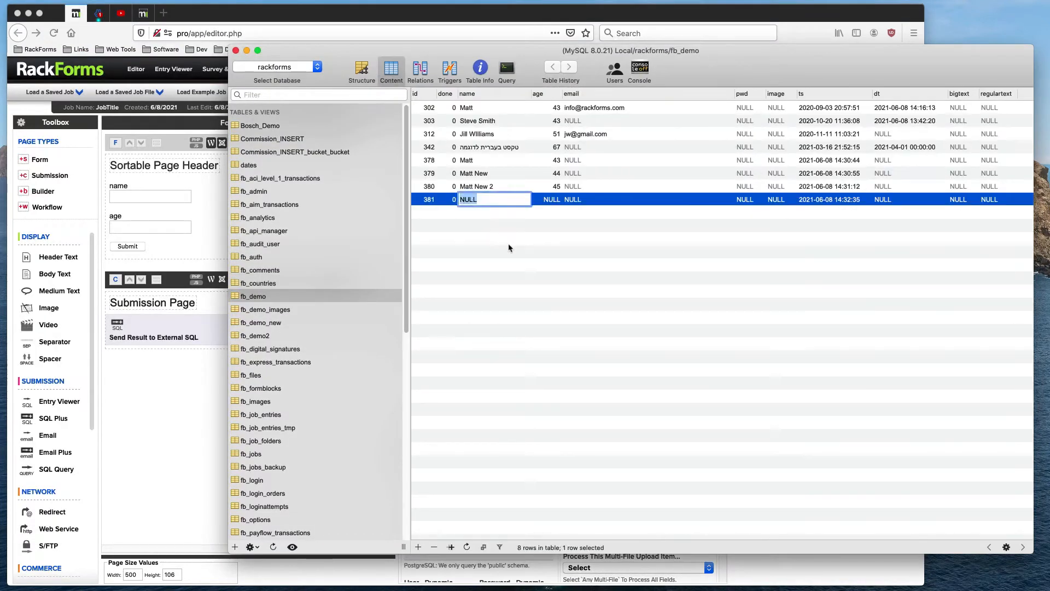
Back in RackForms, replace the literal variables with the form field tokens F{name}, F{age}
{"action": "left_click", "coordinate": [481, 20]}
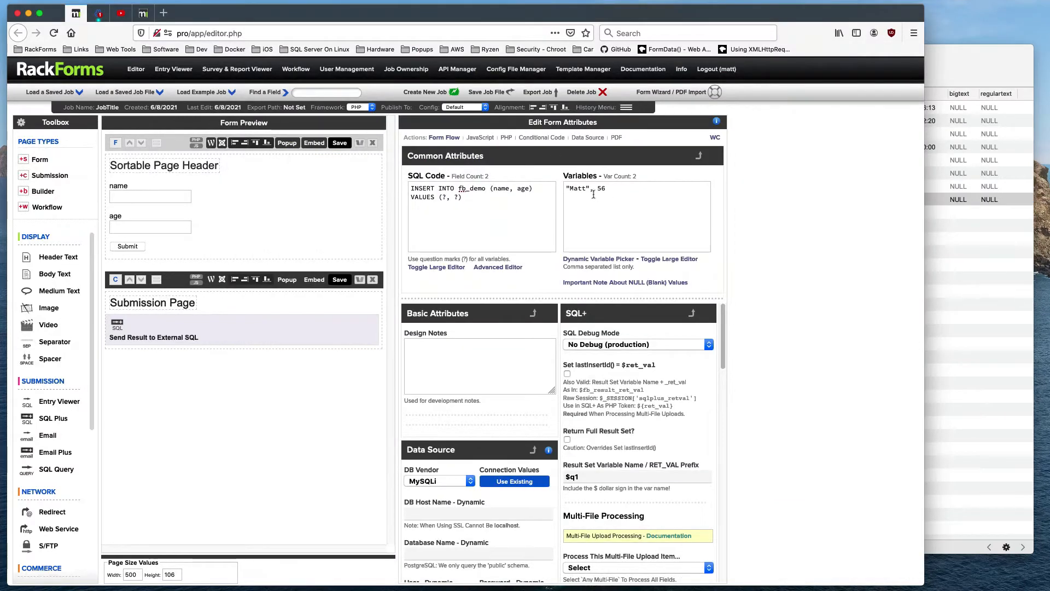
{"action": "left_click_drag", "start_coordinate": [590, 188], "coordinate": [566, 189]}
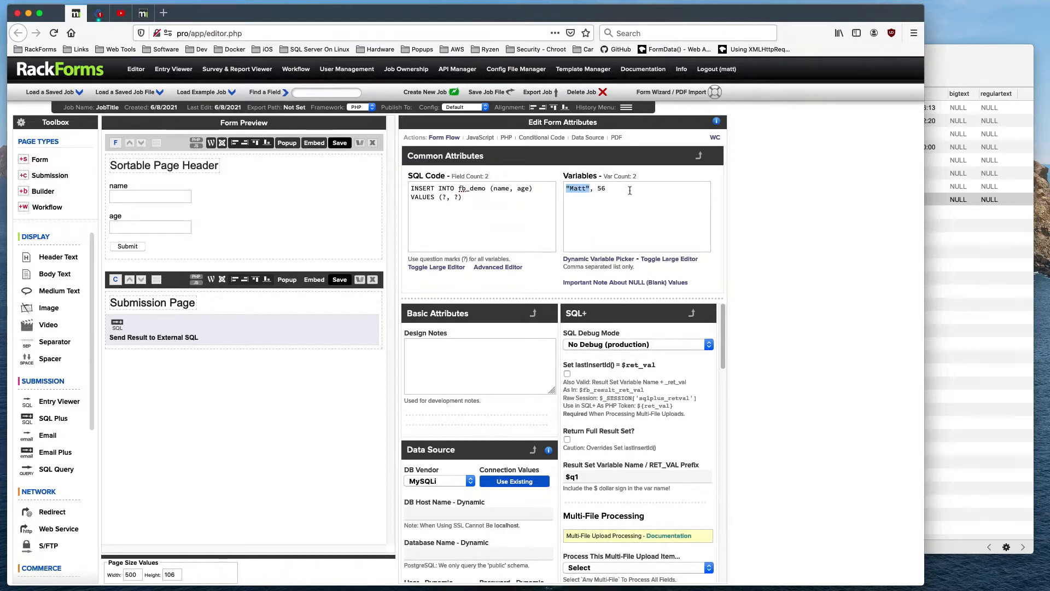
{"action": "left_click_drag", "start_coordinate": [629, 190], "coordinate": [512, 172]}
{"action": "key", "text": "BackSpace"}
{"action": "double_click", "coordinate": [582, 188]}
{"action": "left_click", "coordinate": [621, 196]}
{"action": "type", "text": "F{name}, F{age"}
Save the job and submit its form with a sample name ending in "New 4" and age 99
{"action": "left_click", "coordinate": [340, 142]}
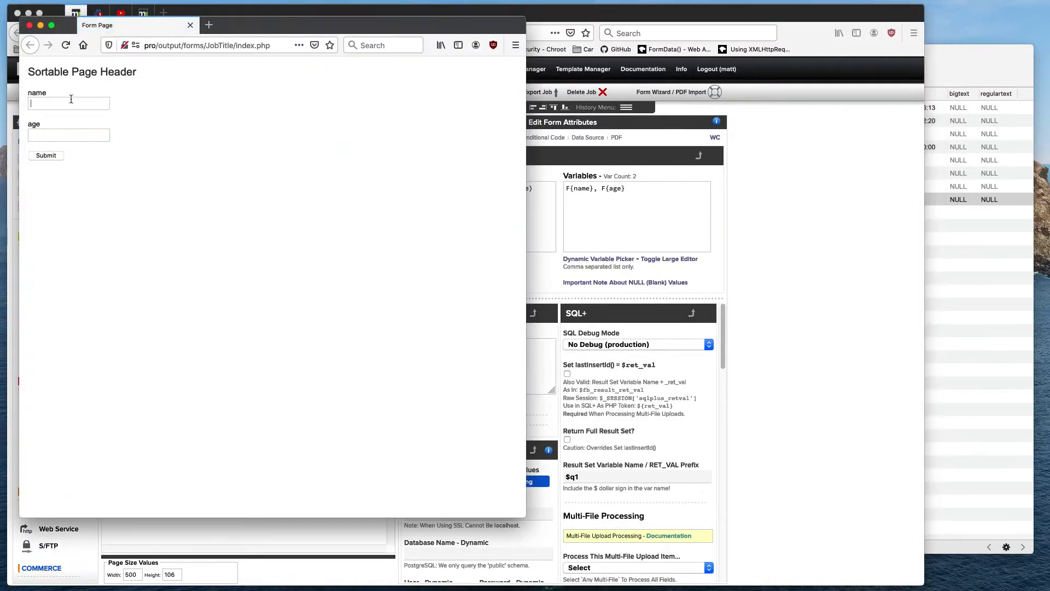
{"action": "left_click", "coordinate": [86, 100]}
{"action": "type", "text": "Matt New 4"}
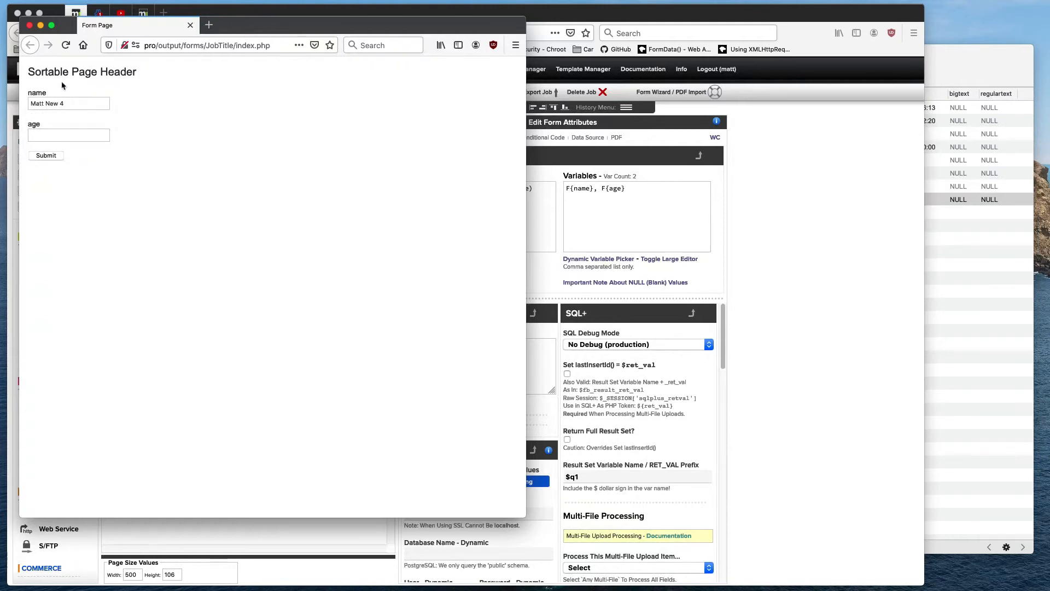
{"action": "left_click", "coordinate": [55, 135]}
{"action": "type", "text": "38"}
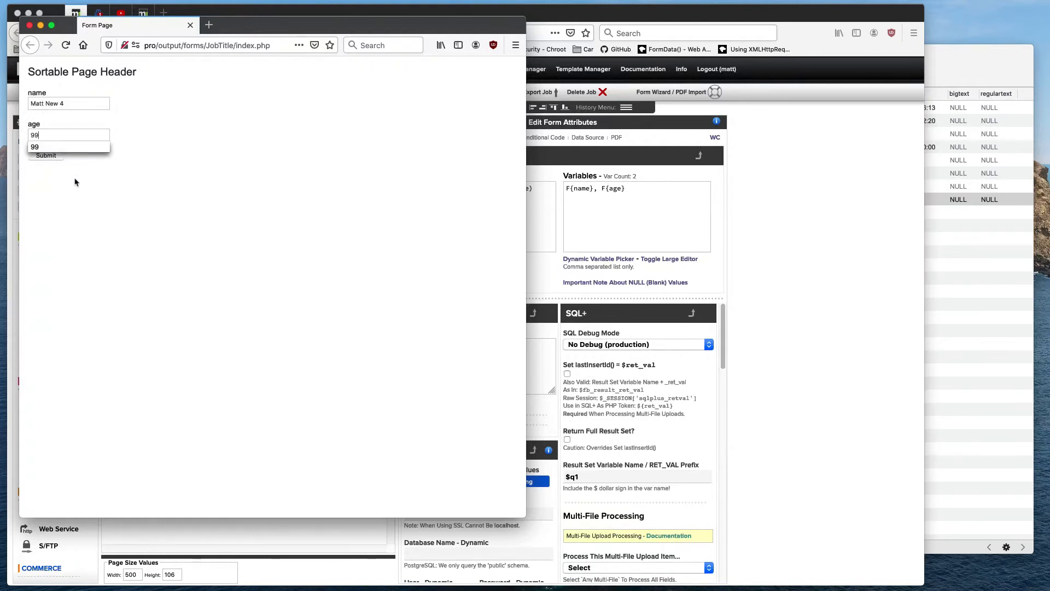
{"action": "left_click", "coordinate": [58, 157]}
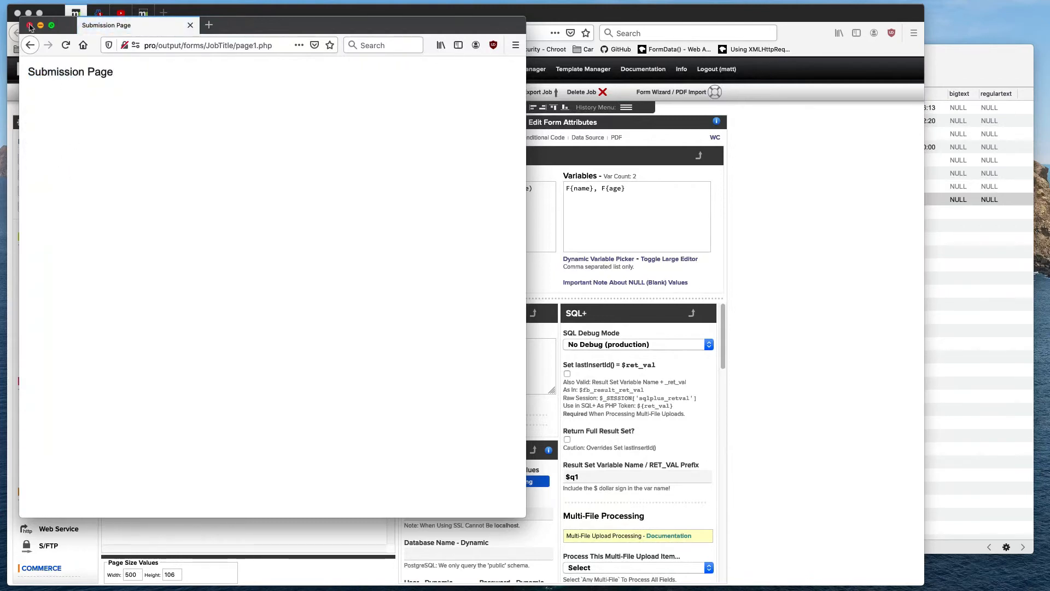
{"action": "left_click", "coordinate": [29, 25]}
Refresh the fb_demo table in the database client and check the name and age of the newest row
{"action": "left_click", "coordinate": [936, 251]}
{"action": "key", "text": "super+r"}
{"action": "double_click", "coordinate": [477, 213]}
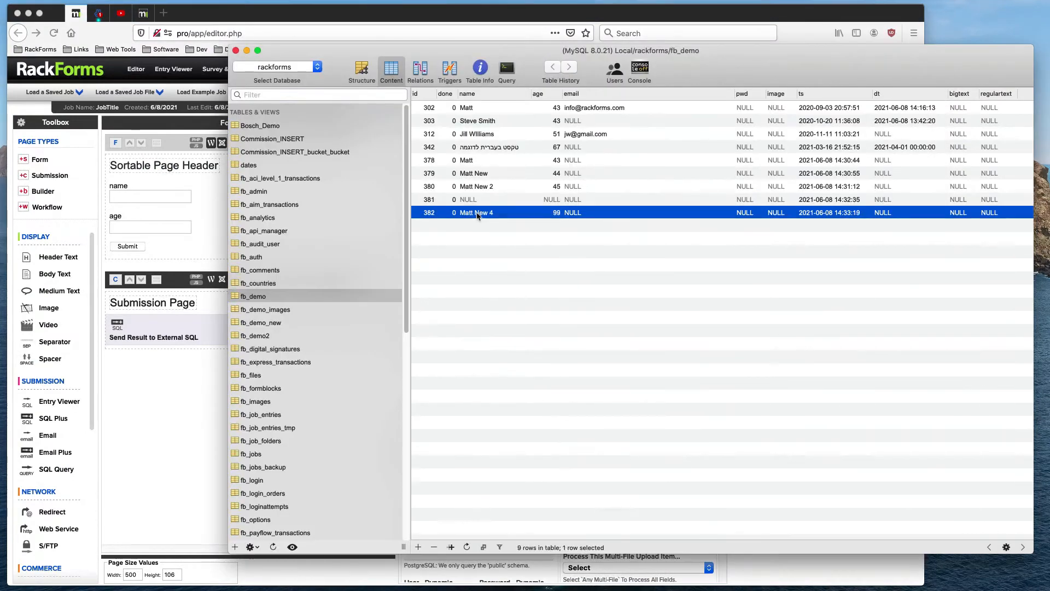
{"action": "double_click", "coordinate": [557, 214]}
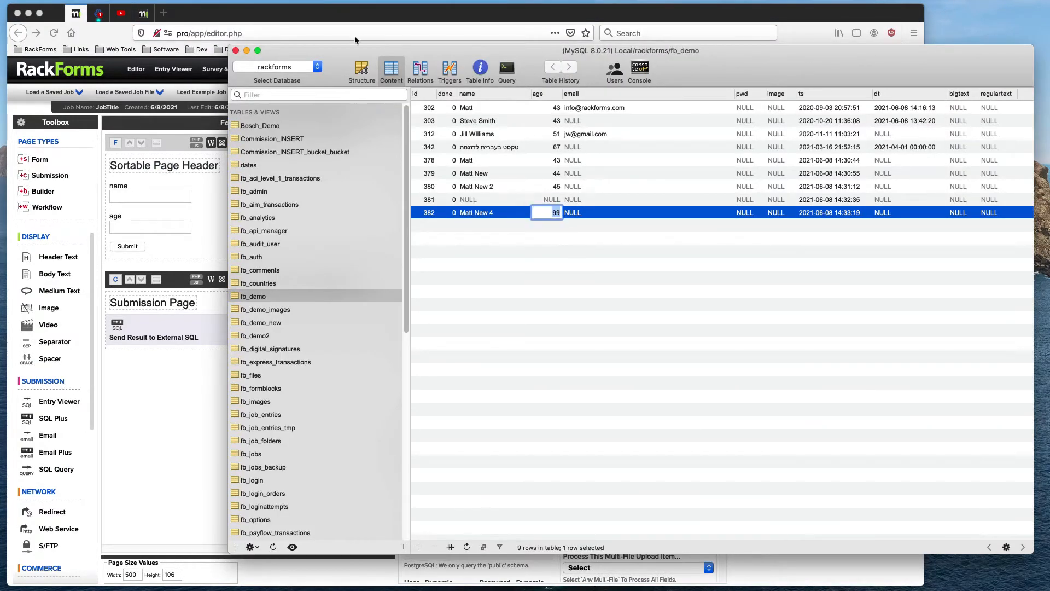
Back in RackForms, examine the INSERT statement's placeholders and the matching variables of the SQL Plus item
{"action": "left_click", "coordinate": [372, 17]}
{"action": "left_click_drag", "start_coordinate": [489, 201], "coordinate": [413, 177]}
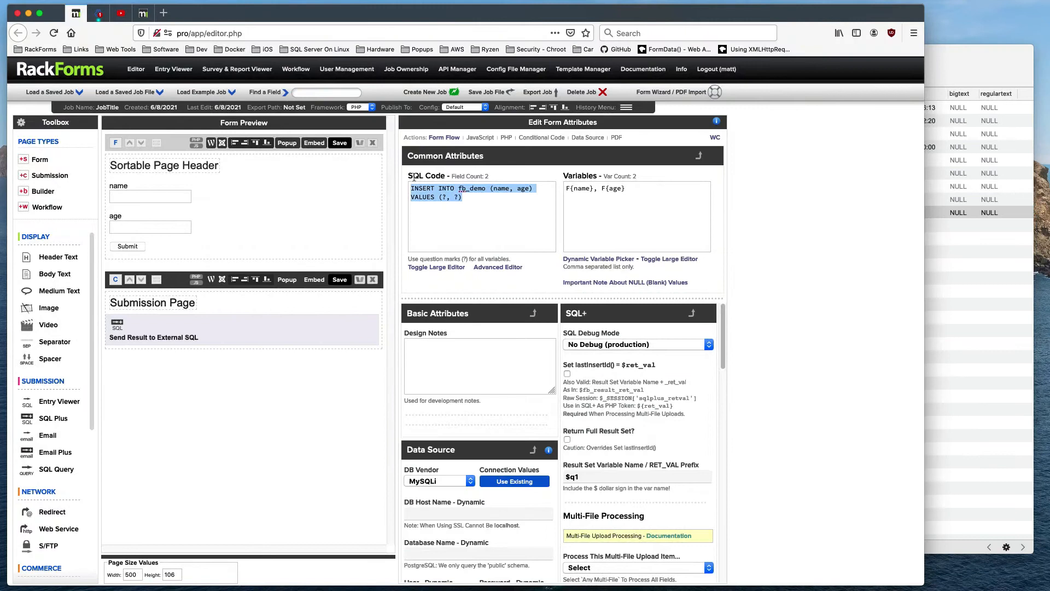
{"action": "left_click_drag", "start_coordinate": [484, 207], "coordinate": [373, 159]}
{"action": "left_click", "coordinate": [520, 198]}
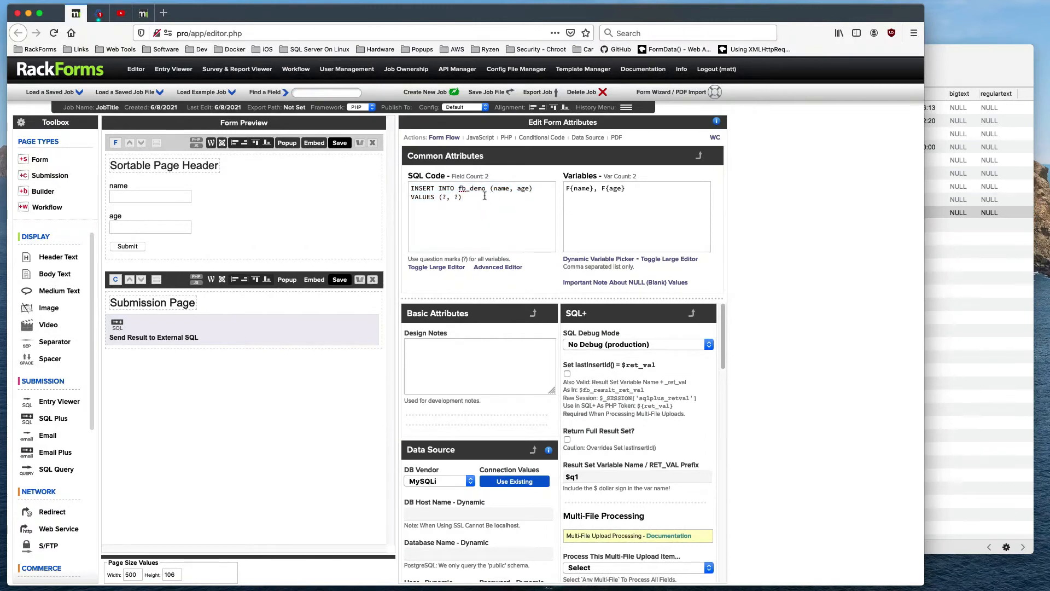
{"action": "left_click_drag", "start_coordinate": [463, 198], "coordinate": [441, 198]}
{"action": "left_click", "coordinate": [458, 200]}
{"action": "triple_click", "coordinate": [643, 190]}
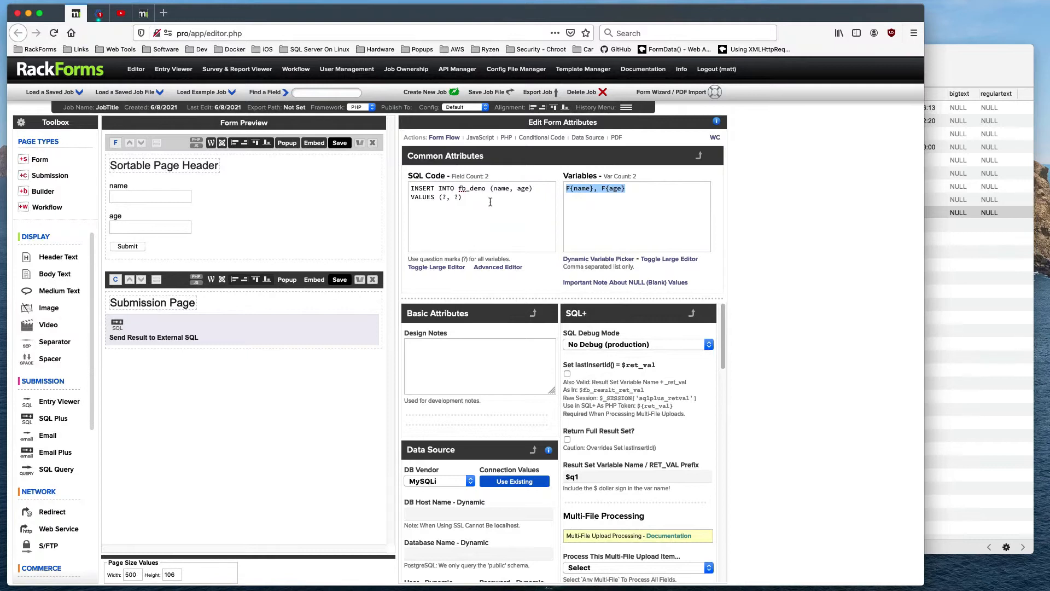
Clear the SQL Plus item's SQL code and variables, and delete the item from the submission page
{"action": "triple_click", "coordinate": [488, 202]}
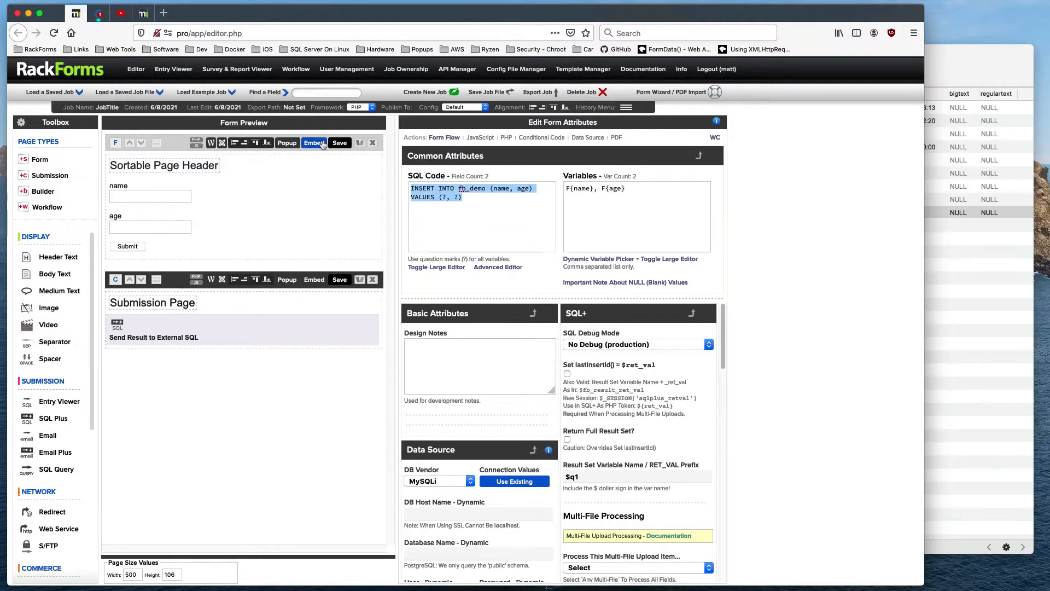
{"action": "key", "text": "BackSpace"}
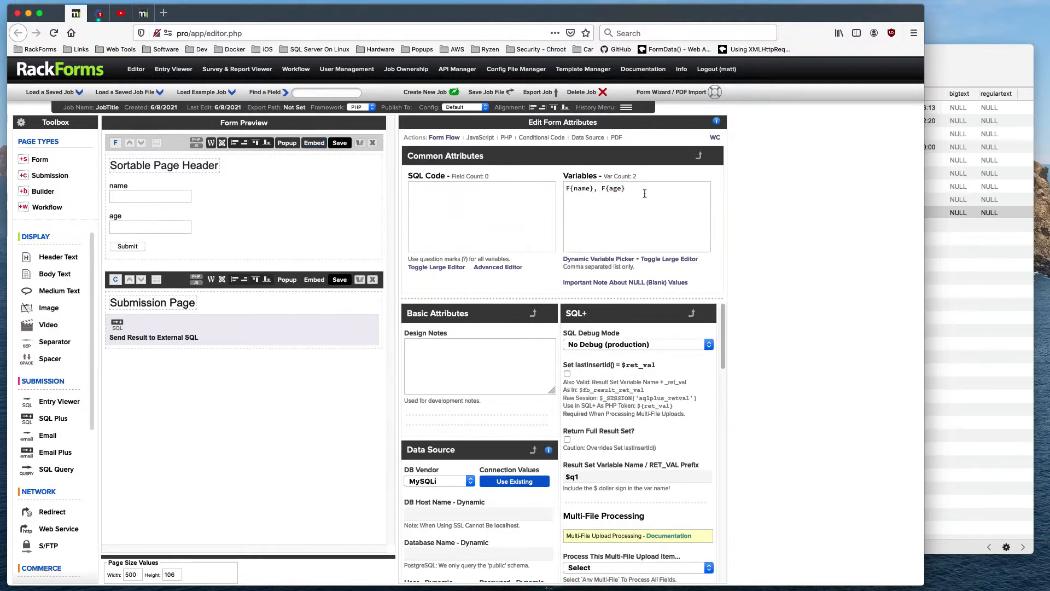
{"action": "left_click_drag", "start_coordinate": [644, 193], "coordinate": [558, 181]}
{"action": "key", "text": "BackSpace"}
{"action": "left_click", "coordinate": [111, 319]}
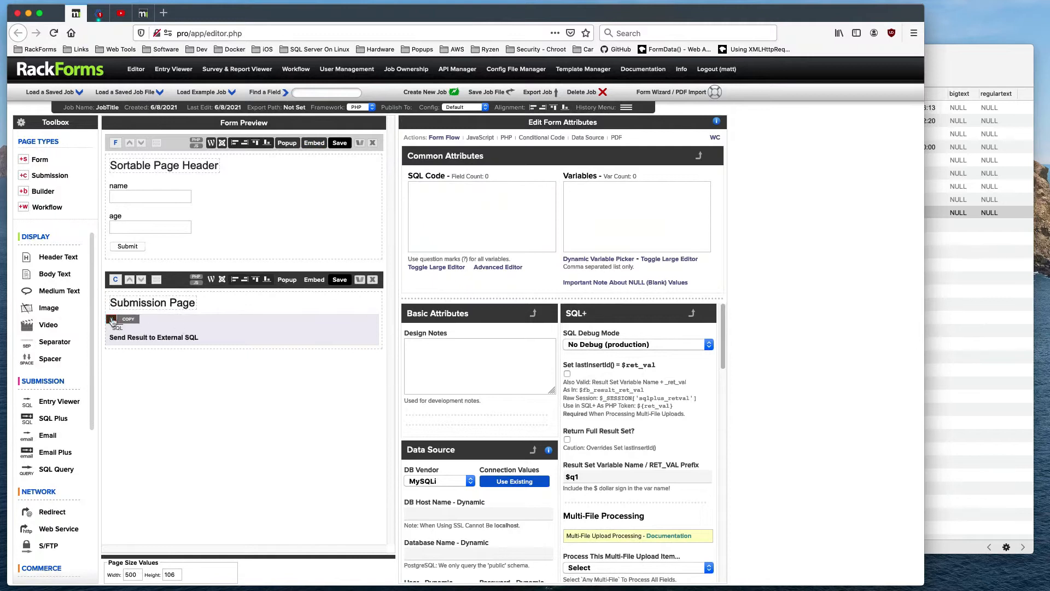
Add a Query item to the form page above its Sortable Page Header
{"action": "left_click", "coordinate": [211, 165]}
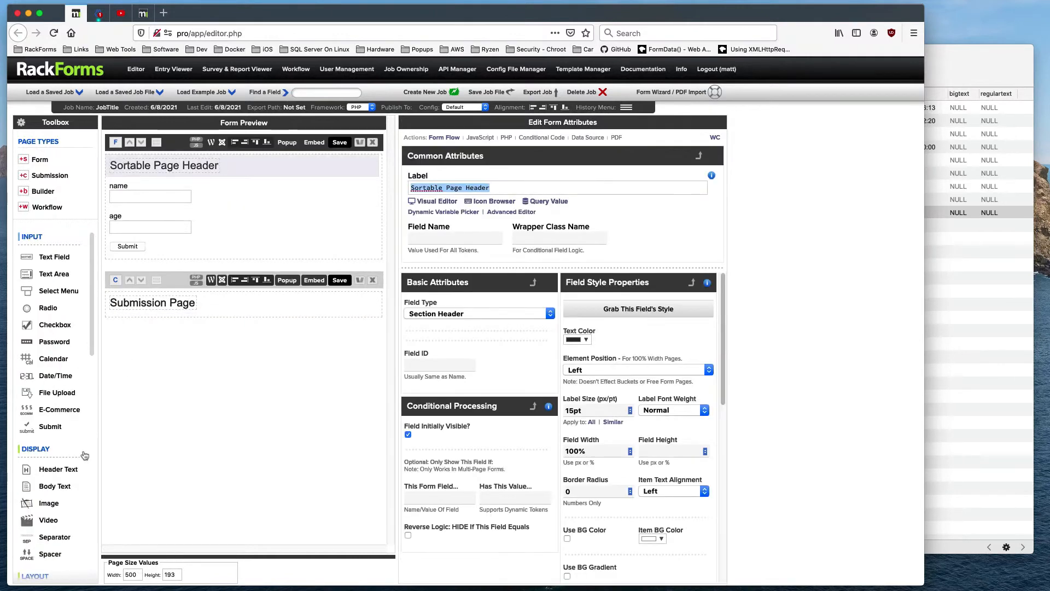
{"action": "scroll", "coordinate": [71, 481], "scroll_direction": "down", "scroll_amount": 3}
{"action": "scroll", "coordinate": [70, 492], "scroll_direction": "down", "scroll_amount": 7}
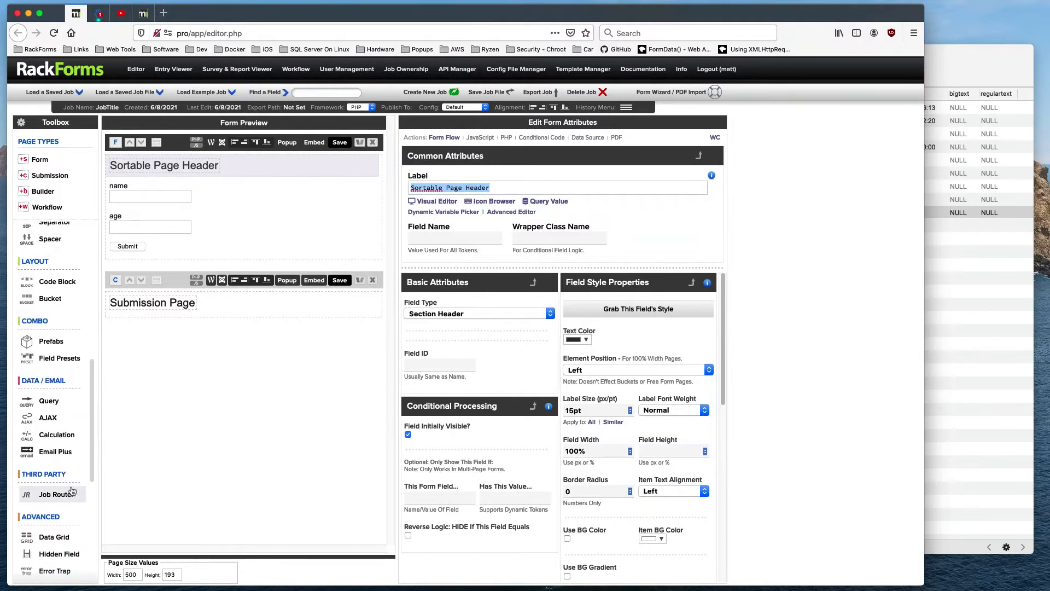
{"action": "scroll", "coordinate": [70, 488], "scroll_direction": "down", "scroll_amount": 3}
{"action": "scroll", "coordinate": [71, 491], "scroll_direction": "down", "scroll_amount": 1}
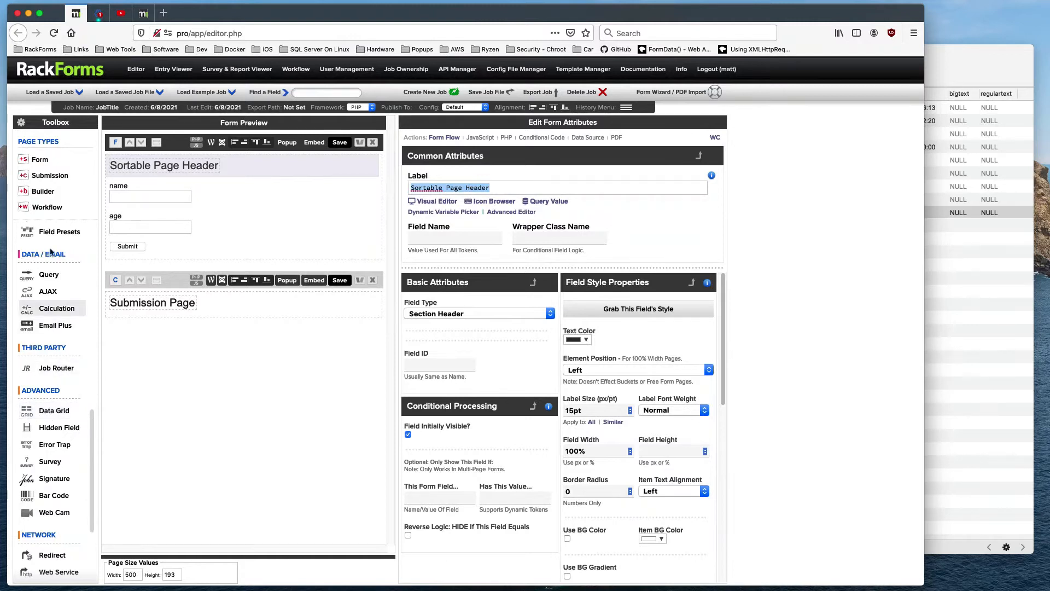
{"action": "left_click", "coordinate": [49, 275]}
{"action": "mouse_move", "coordinate": [212, 195]}
{"action": "left_mouse_down"}
{"action": "mouse_move", "coordinate": [219, 170]}
{"action": "mouse_move", "coordinate": [220, 180]}
{"action": "left_mouse_up"}
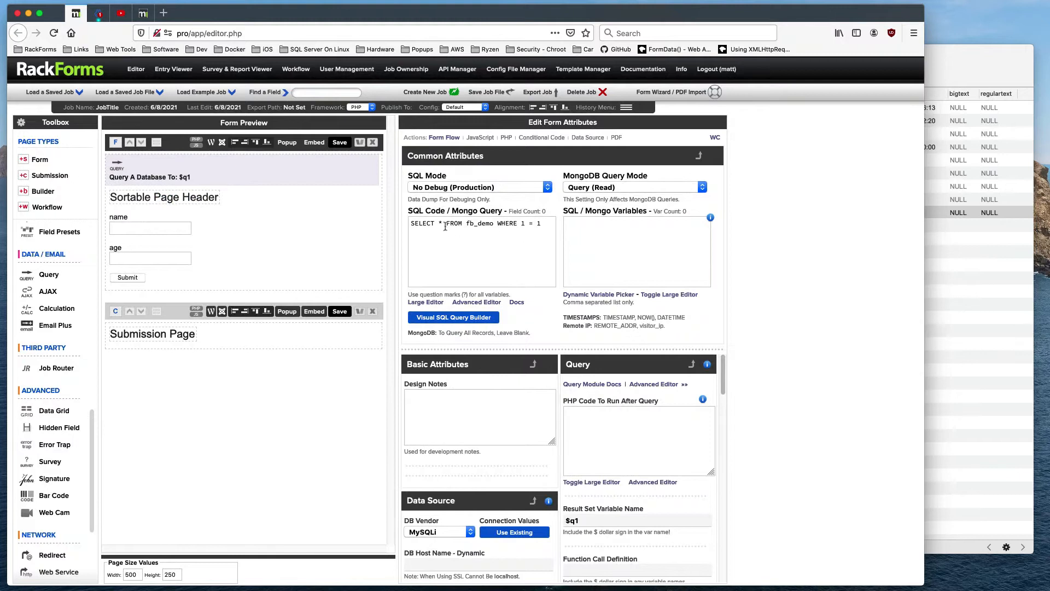
Change the Query item's SELECT statement to return id, name, age from fb_demo instead of all columns
{"action": "left_click_drag", "start_coordinate": [443, 223], "coordinate": [438, 223]}
{"action": "type", "text": "id, name, ag"}
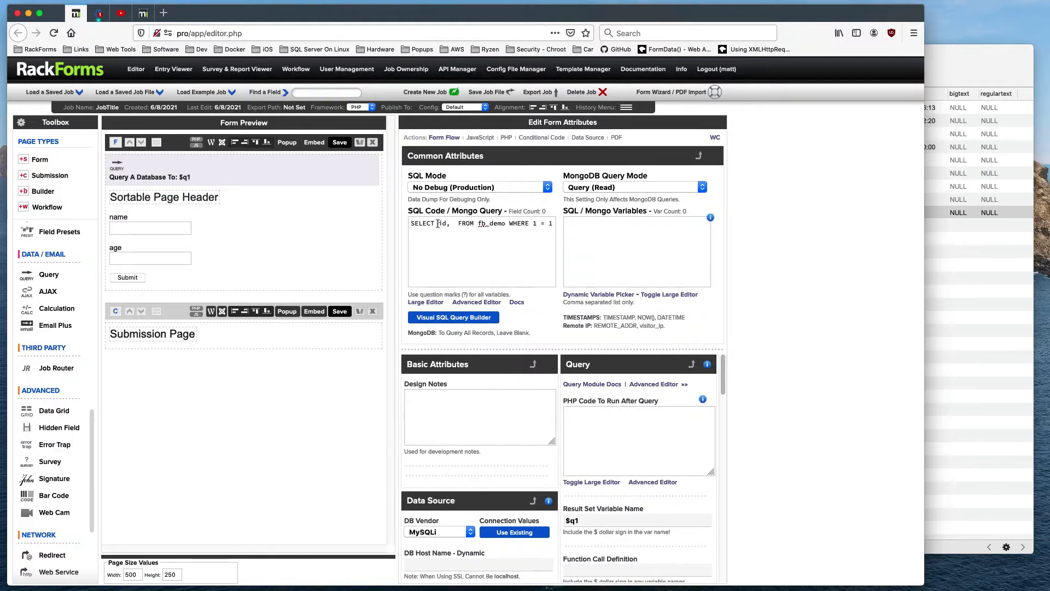
{"action": "type", "text": "e"}
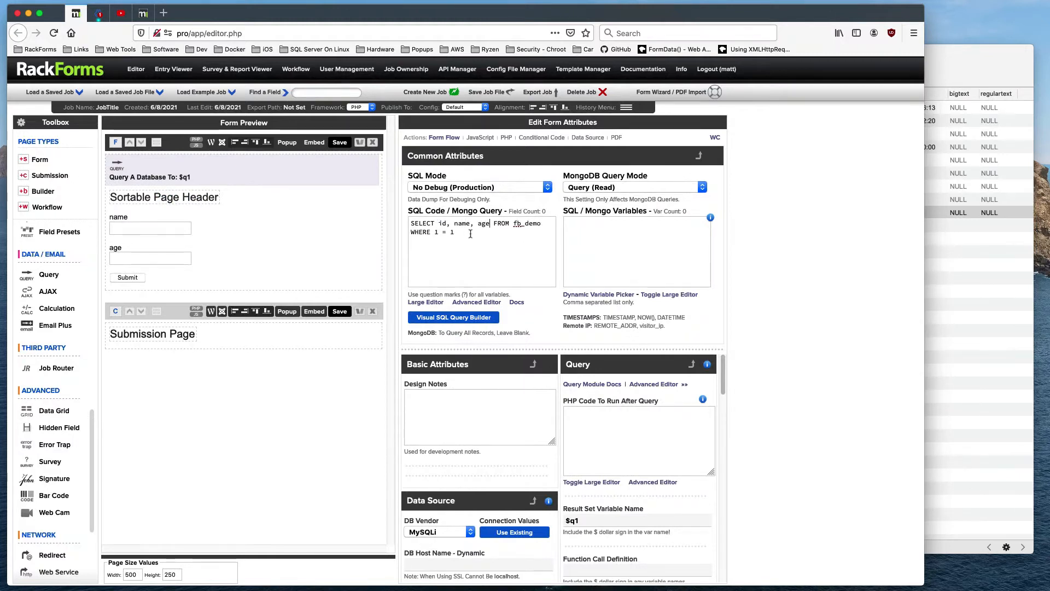
Copy the Query item's SELECT statement into the MySQL client's query editor, run it on fb_demo, and select all returned rows
{"action": "key", "text": "super+a"}
{"action": "key", "text": "super+c"}
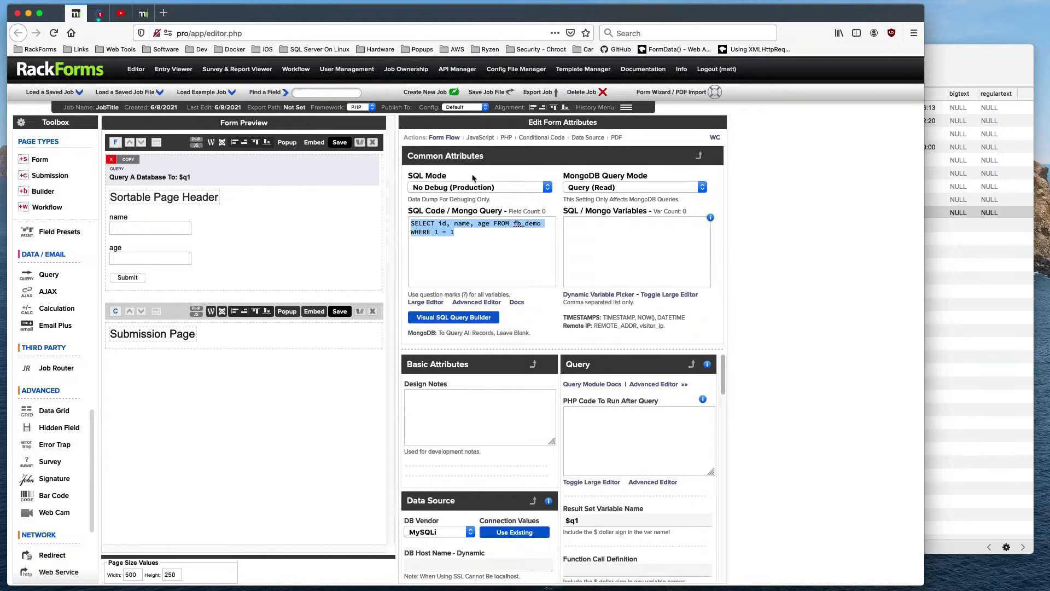
{"action": "left_click", "coordinate": [999, 273]}
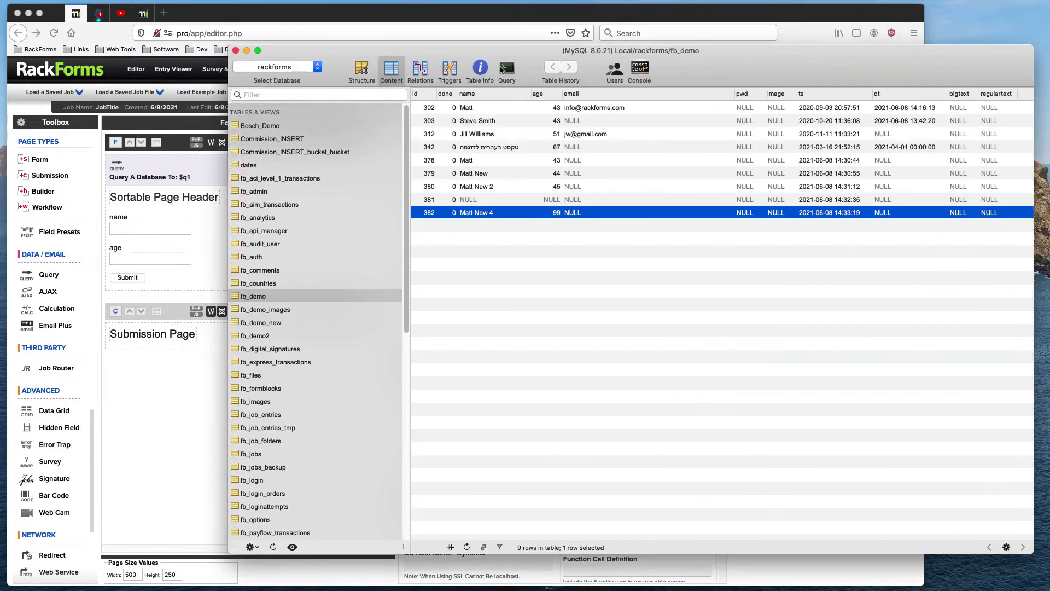
{"action": "left_click", "coordinate": [506, 69]}
{"action": "type", "text": "INSERT INTO fb_demo (name, age) VALUES (?, ?)"}
{"action": "key", "text": "super+r"}
{"action": "key", "text": "super+v"}
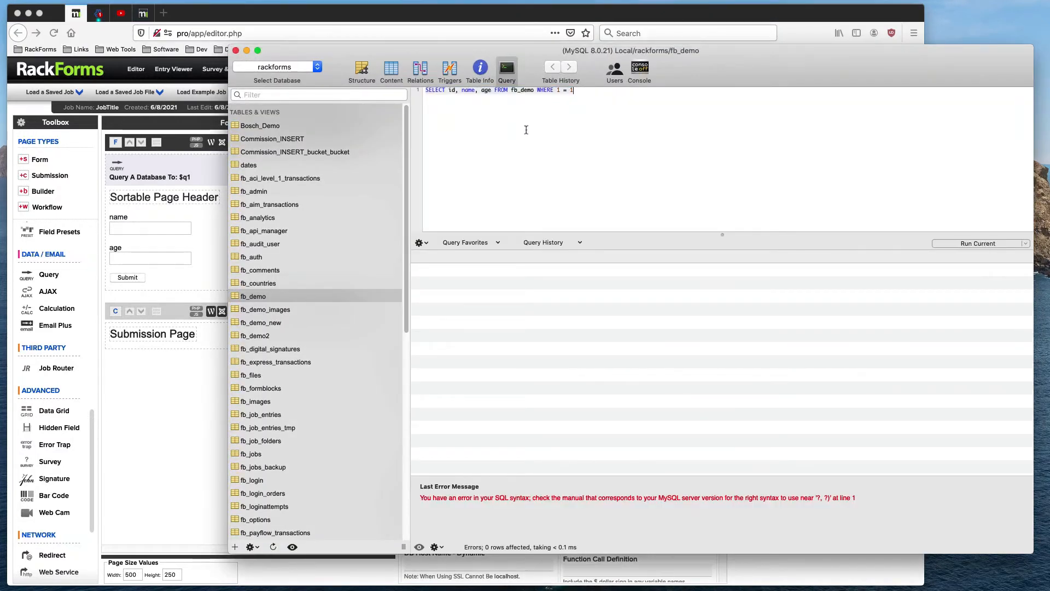
{"action": "key", "text": "super+r"}
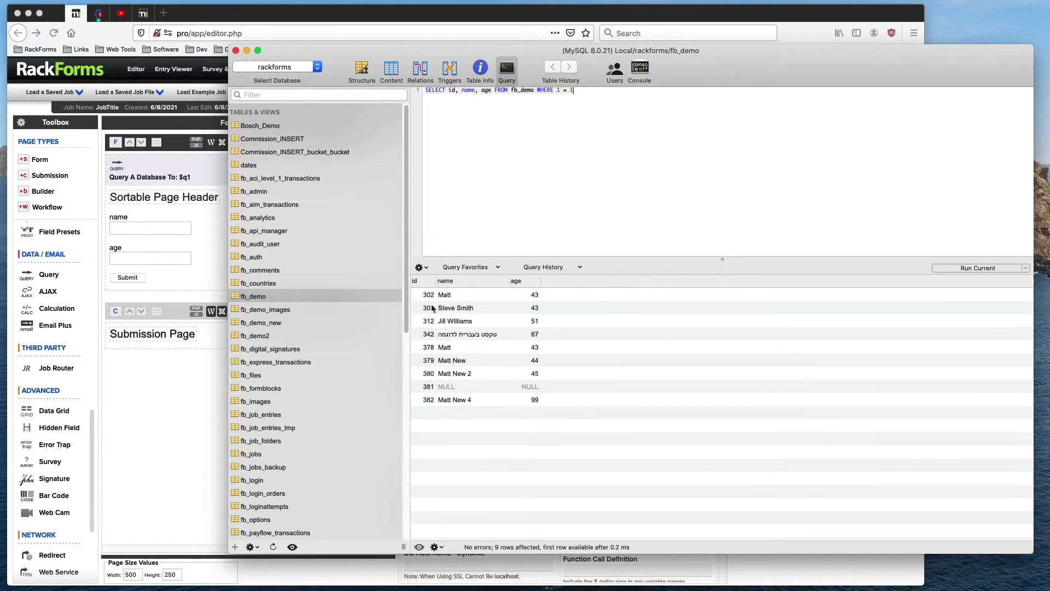
{"action": "left_click_drag", "start_coordinate": [424, 300], "coordinate": [450, 406]}
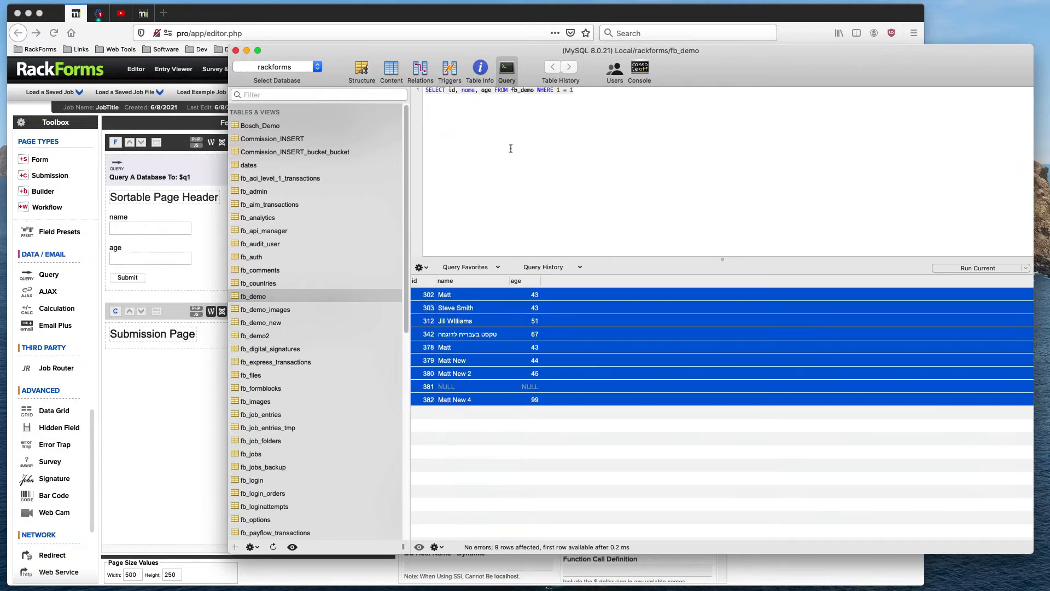
Remove the WHERE 1 = 1 condition from the SELECT statement in the MySQL client and run the query again
{"action": "left_click", "coordinate": [564, 102]}
{"action": "key", "text": "BackSpace"}
{"action": "key", "text": "BackSpace"}
{"action": "key", "text": "BackSpace"}
{"action": "key", "text": "BackSpace"}
{"action": "key", "text": "BackSpace"}
{"action": "key", "text": "BackSpace"}
{"action": "key", "text": "BackSpace"}
{"action": "key", "text": "BackSpace"}
{"action": "key", "text": "BackSpace"}
{"action": "key", "text": "BackSpace"}
{"action": "key", "text": "BackSpace"}
{"action": "key", "text": "BackSpace"}
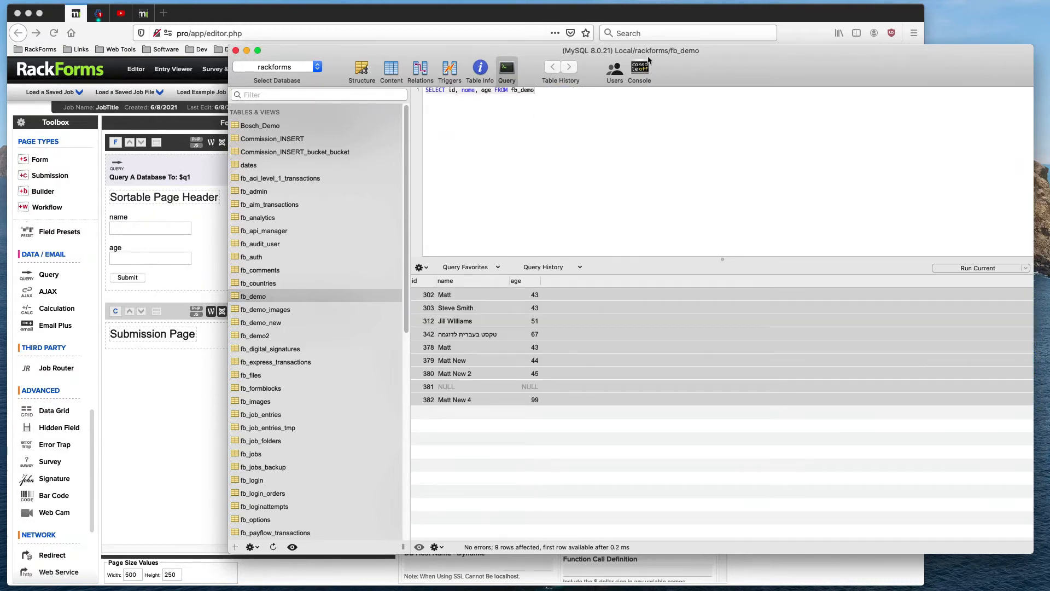
{"action": "key", "text": "super+r"}
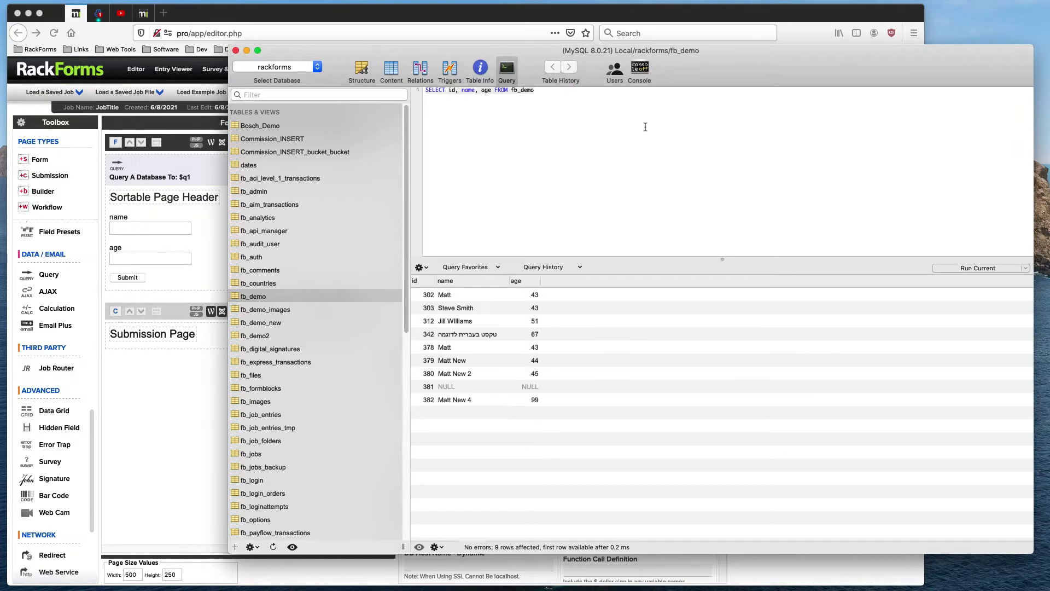
Add a WHERE clause matching the name column to the sample first name, run the query, and select the returned rows
{"action": "type", "text": "WHERE name = 'Matt"}
{"action": "key", "text": "super+r"}
{"action": "key", "text": "super+a"}
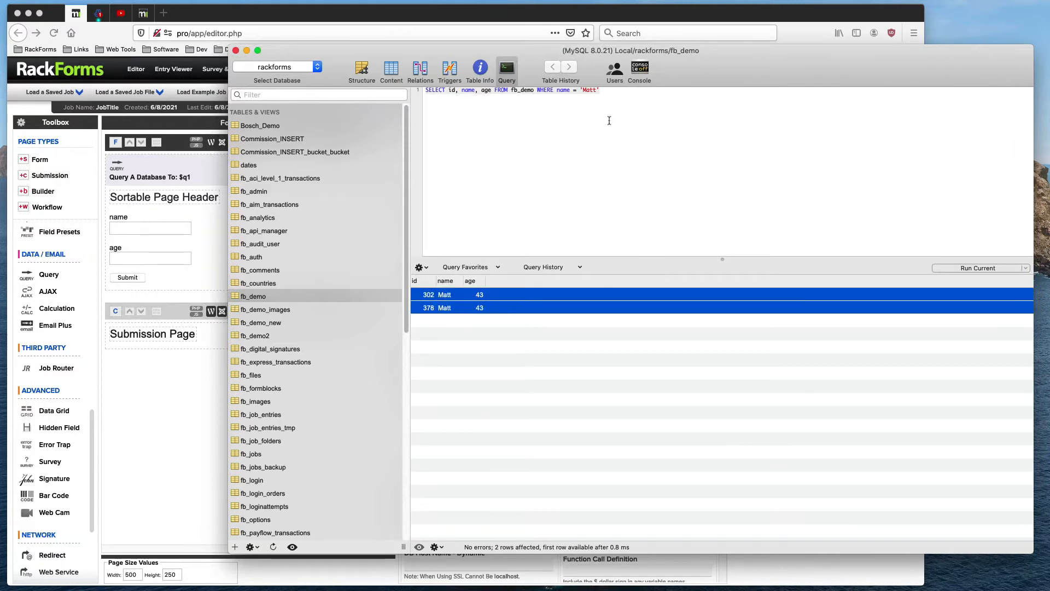
Copy the filtered SELECT statement and replace the RackForms Query item's SQL code with it
{"action": "left_click", "coordinate": [610, 99]}
{"action": "key", "text": "super+a"}
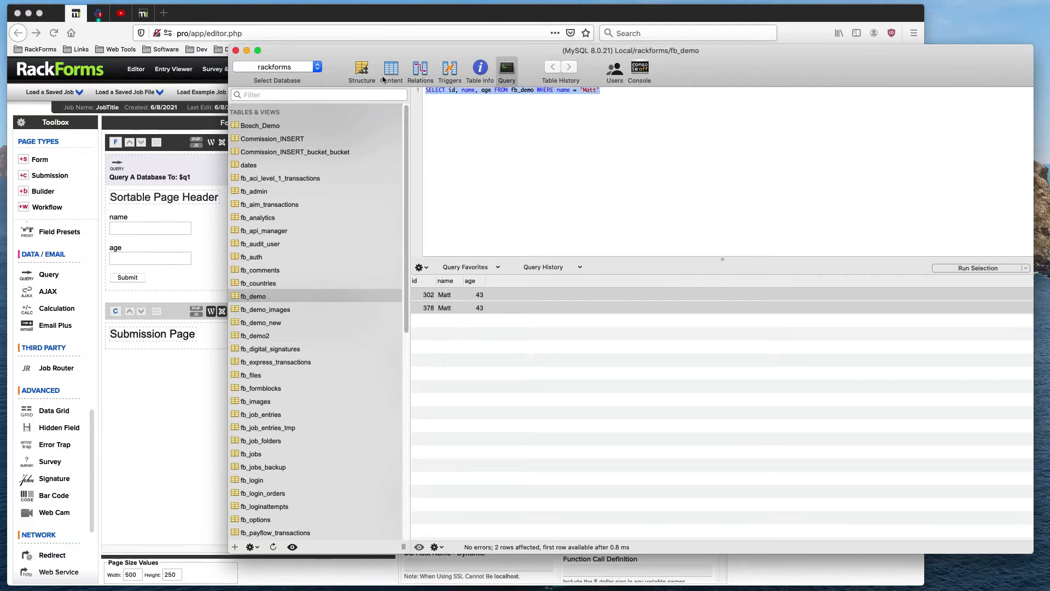
{"action": "left_click", "coordinate": [179, 176]}
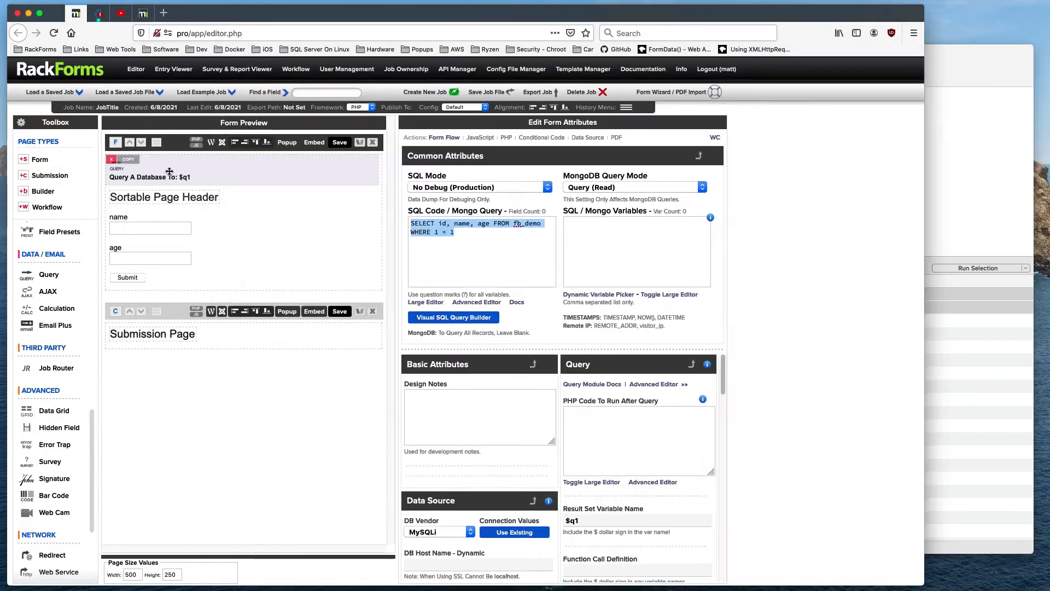
{"action": "left_click", "coordinate": [456, 243]}
{"action": "key", "text": "super+a"}
{"action": "type", "text": "SELECT id, name, age FROM fb_demo WHERE name = 'Matt'"}
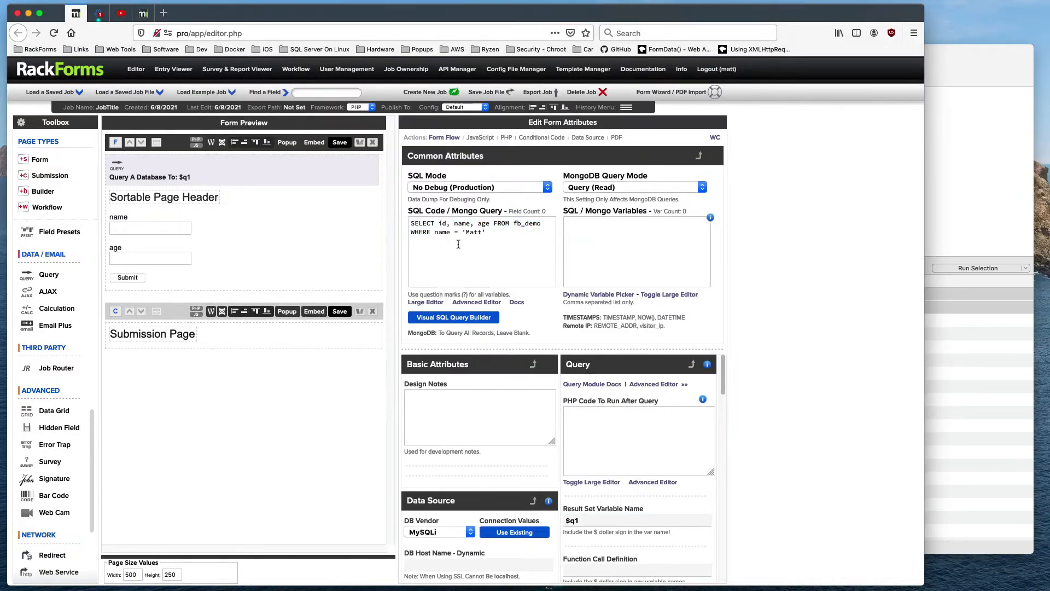
Set the Query item's SQL mode to Data Dump, and save the form page to open its preview
{"action": "left_click", "coordinate": [519, 189]}
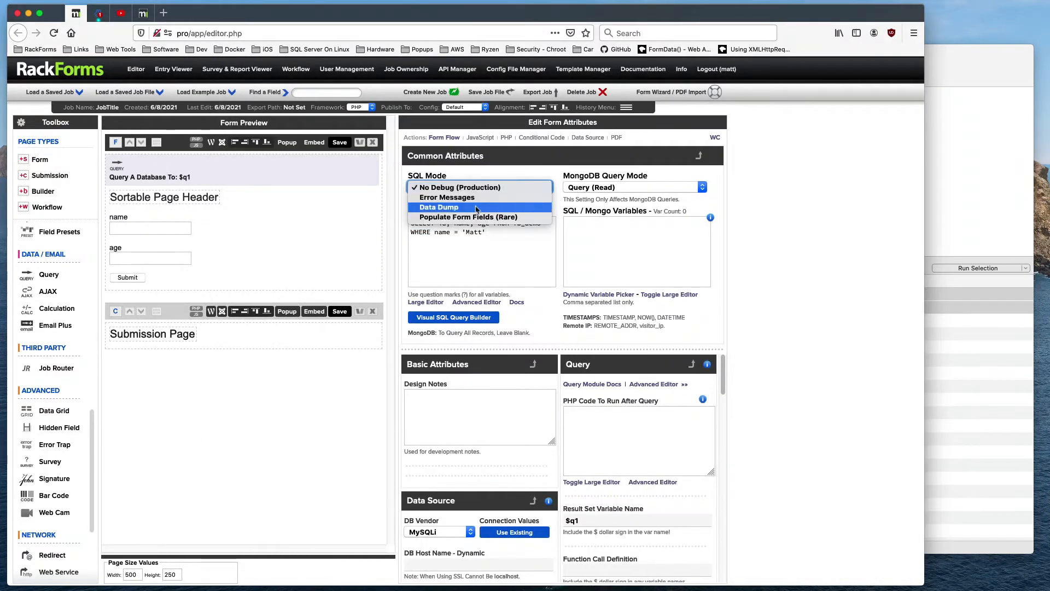
{"action": "left_click", "coordinate": [451, 208]}
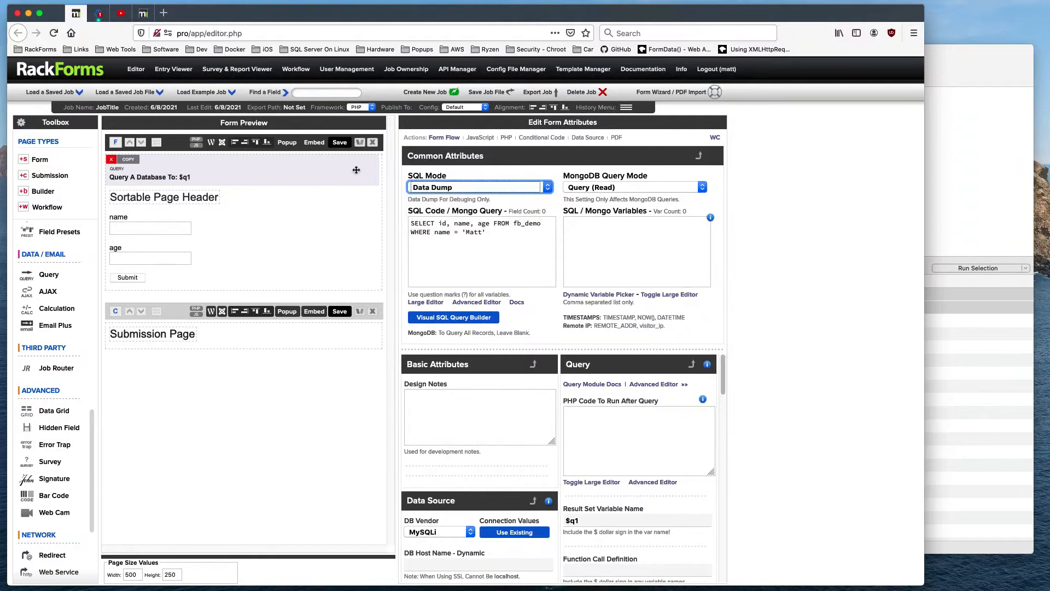
{"action": "left_click", "coordinate": [971, 229]}
{"action": "left_click", "coordinate": [205, 191]}
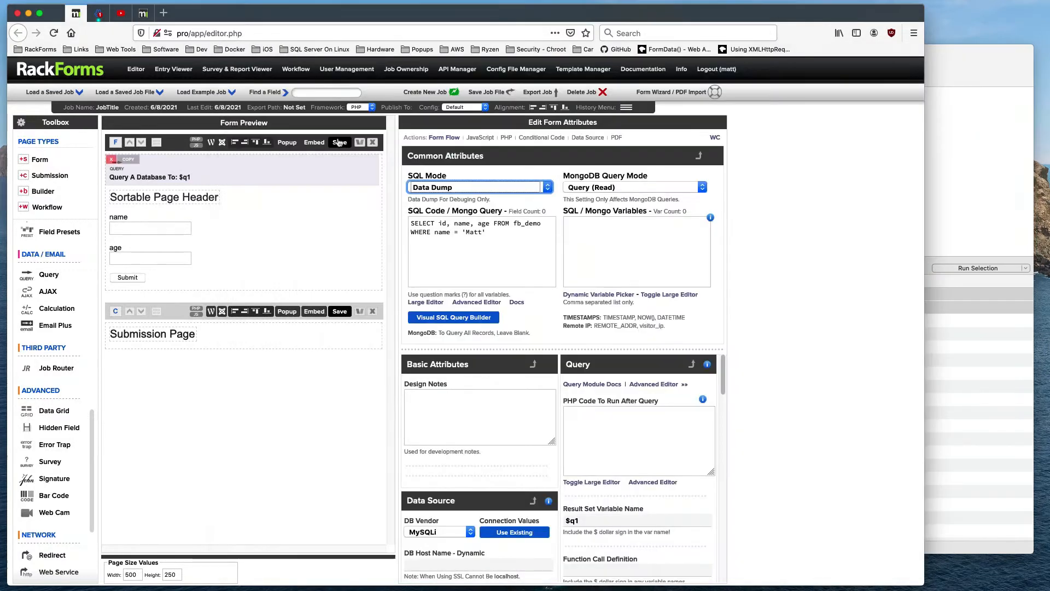
{"action": "left_click", "coordinate": [341, 144]}
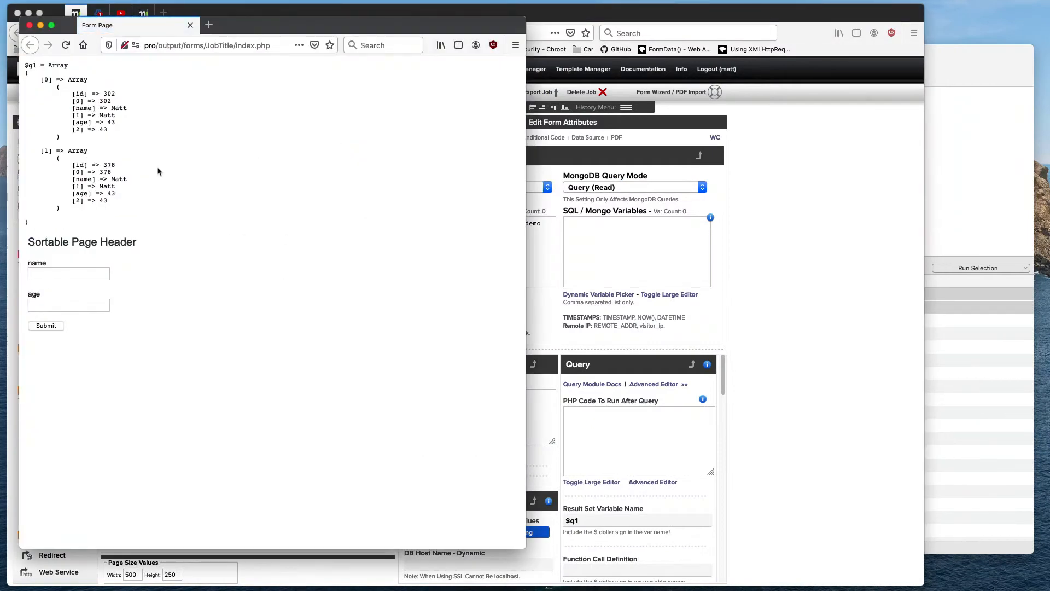
Compare the dumped $q1 array with the query rows in the MySQL client, and close the form preview
{"action": "left_click_drag", "start_coordinate": [40, 153], "coordinate": [72, 202]}
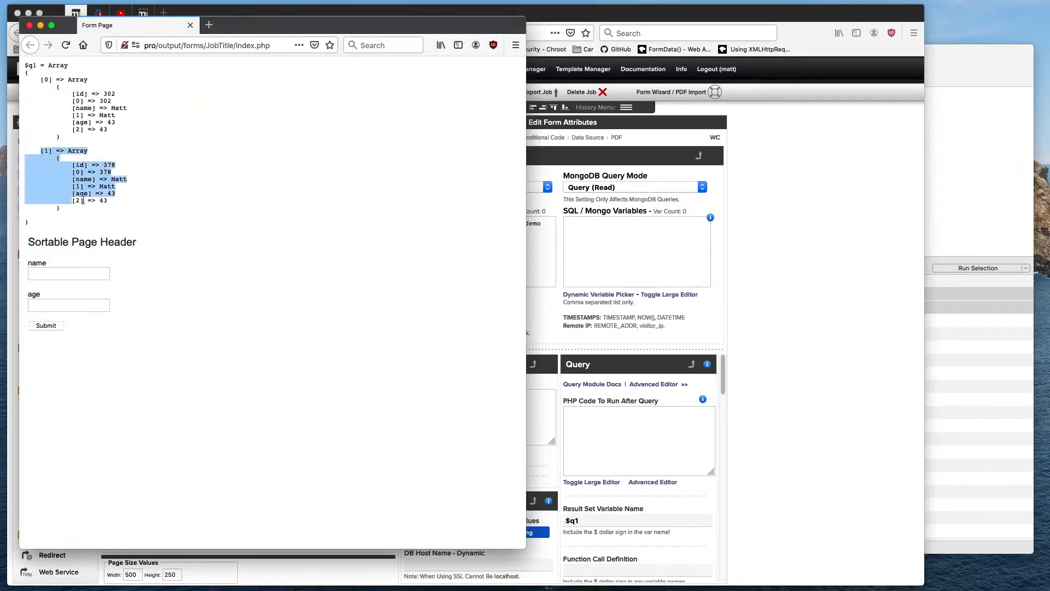
{"action": "left_click", "coordinate": [956, 76]}
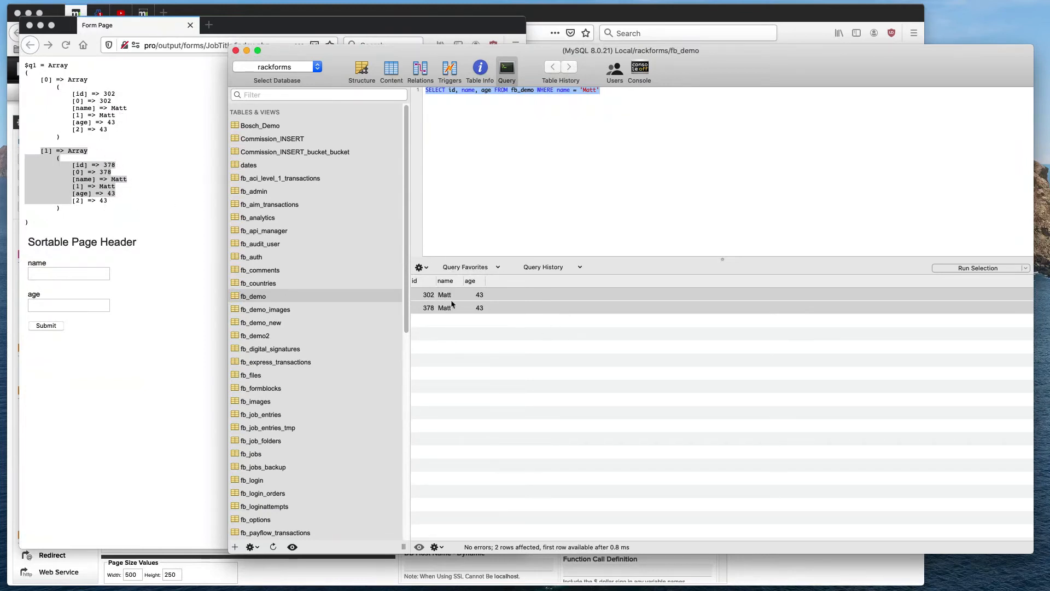
{"action": "left_click", "coordinate": [29, 25]}
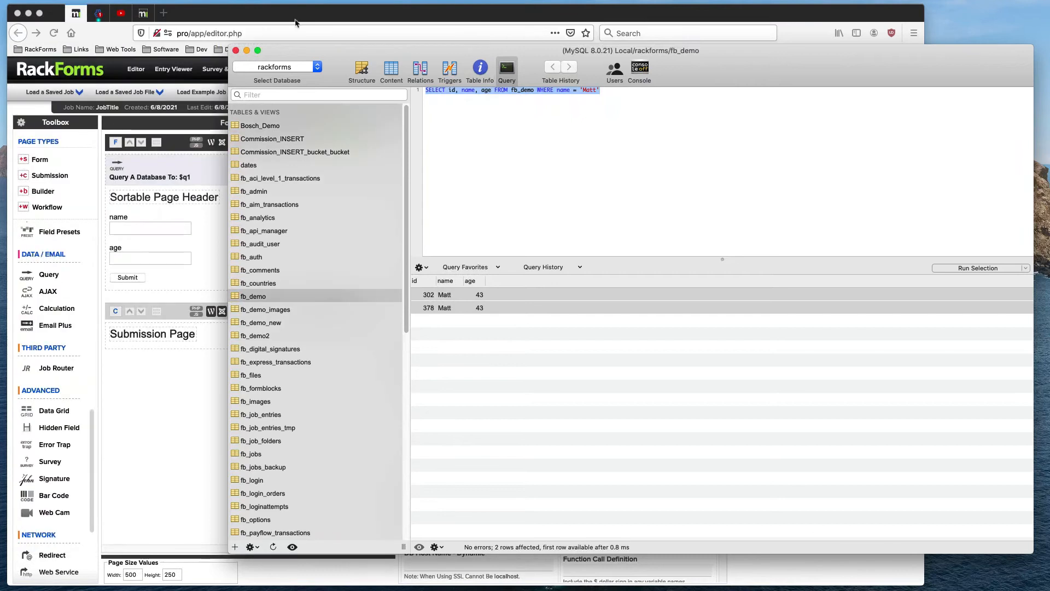
Replace the literal name in the Query item's WHERE clause with ?, set its variable to G{name}, and save the form page
{"action": "mouse_move", "coordinate": [257, 182]}
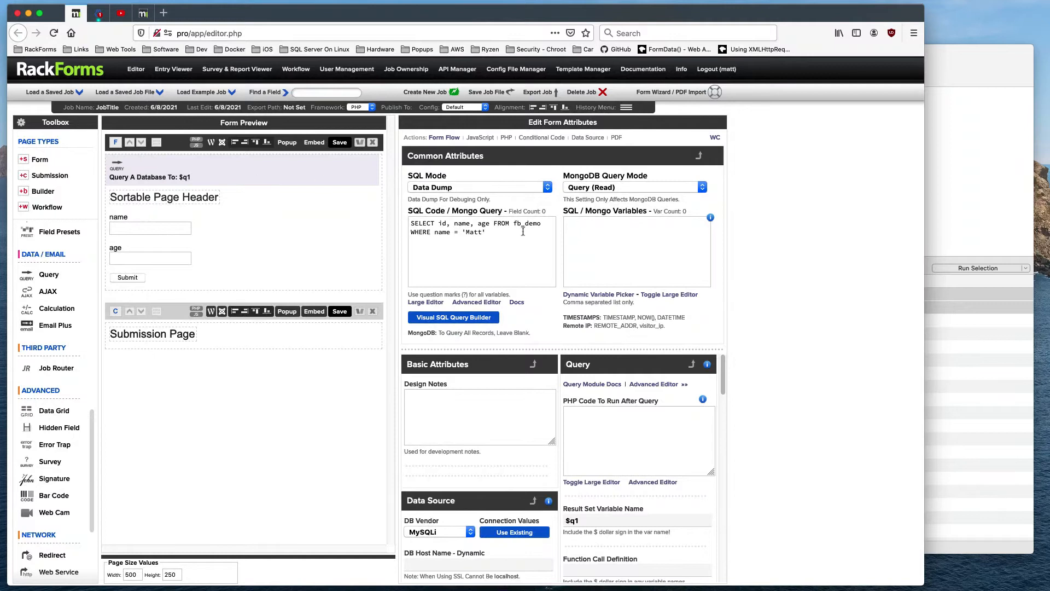
{"action": "left_click_drag", "start_coordinate": [488, 232], "coordinate": [464, 232]}
{"action": "type", "text": "?"}
{"action": "left_click_drag", "start_coordinate": [569, 224], "coordinate": [553, 222]}
{"action": "double_click", "coordinate": [580, 224]}
{"action": "left_click", "coordinate": [340, 142]}
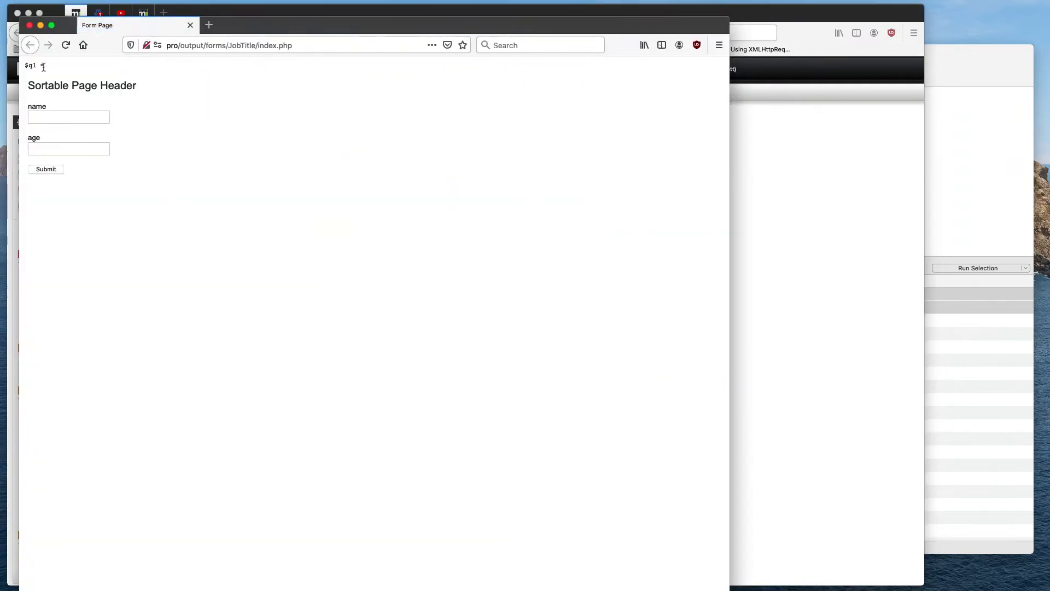
Append a name parameter with the sample first name to the form preview's URL, load it, and inspect the dumped $q1 array
{"action": "left_click_drag", "start_coordinate": [44, 66], "coordinate": [21, 59]}
{"action": "left_click_drag", "start_coordinate": [268, 25], "coordinate": [262, 19]}
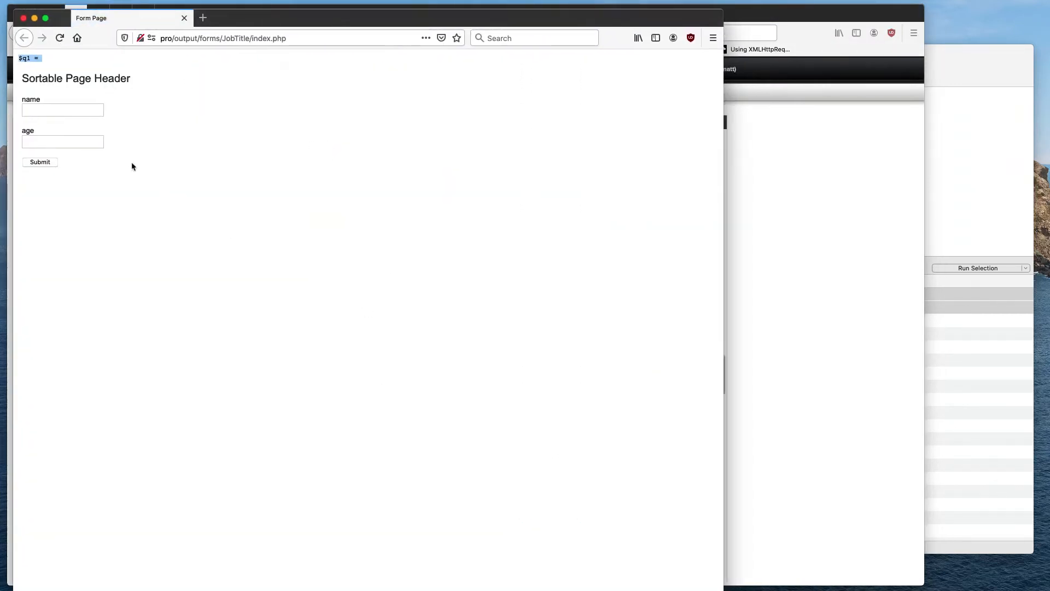
{"action": "left_click", "coordinate": [306, 37]}
{"action": "key", "text": "Right"}
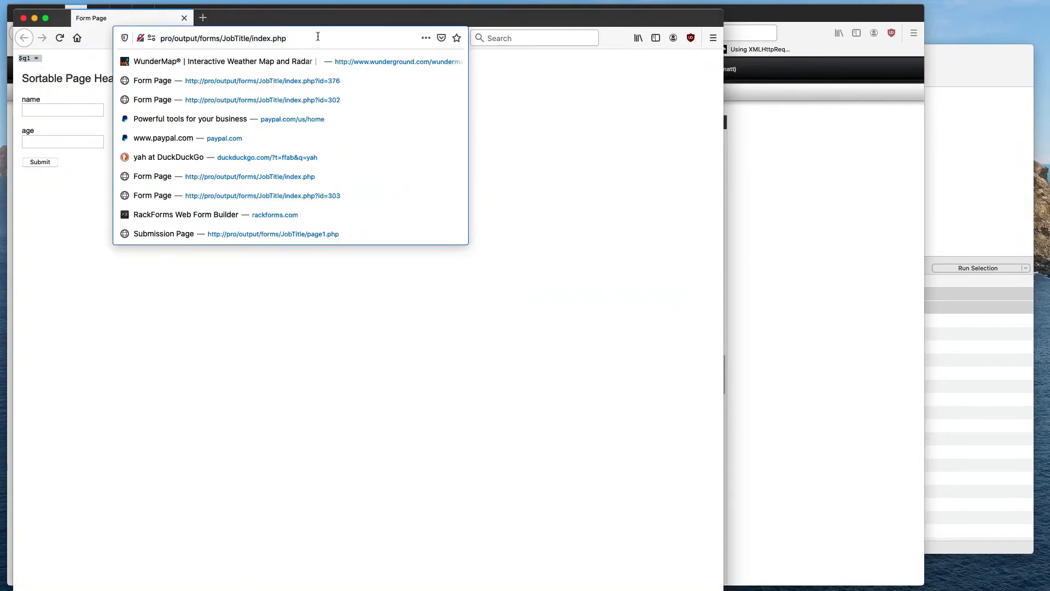
{"action": "type", "text": "?name=Matt"}
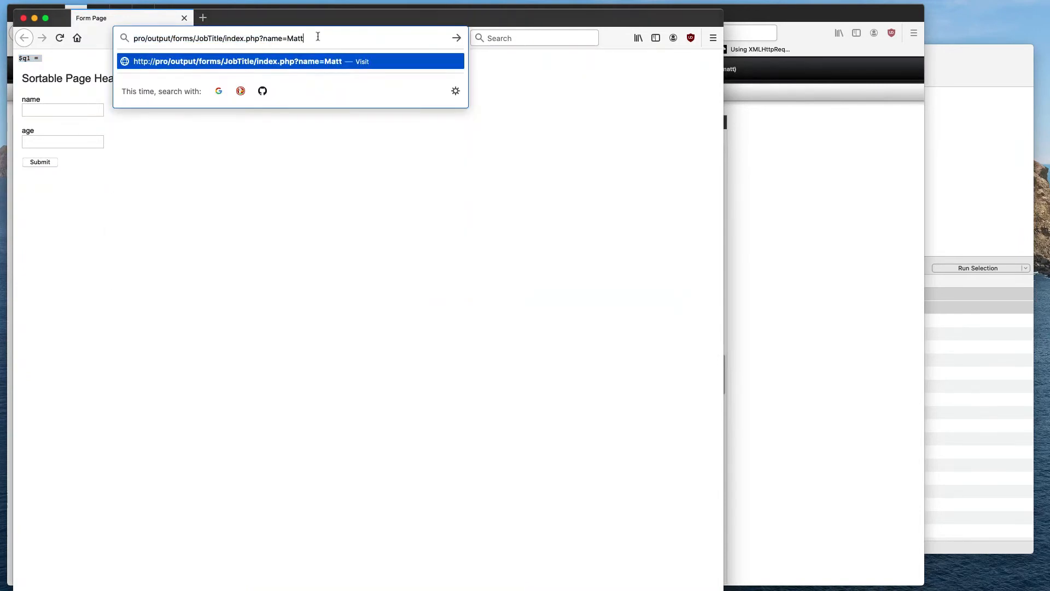
{"action": "key", "text": "Return"}
{"action": "left_click_drag", "start_coordinate": [49, 215], "coordinate": [9, 31]}
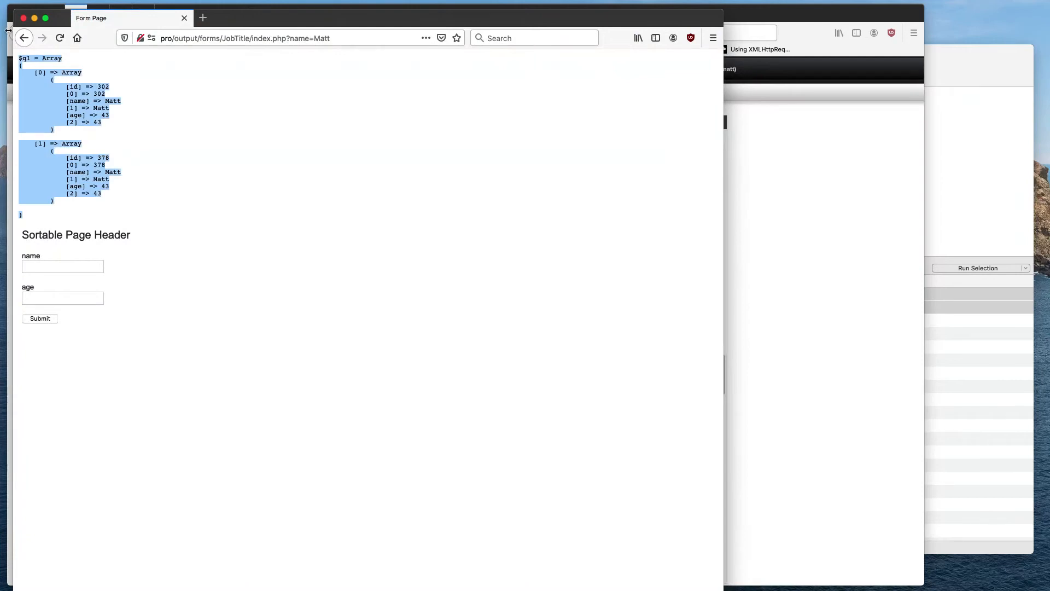
Examine the URL's name parameter and its value, and compare them with the literal query in the MySQL client
{"action": "double_click", "coordinate": [299, 38]}
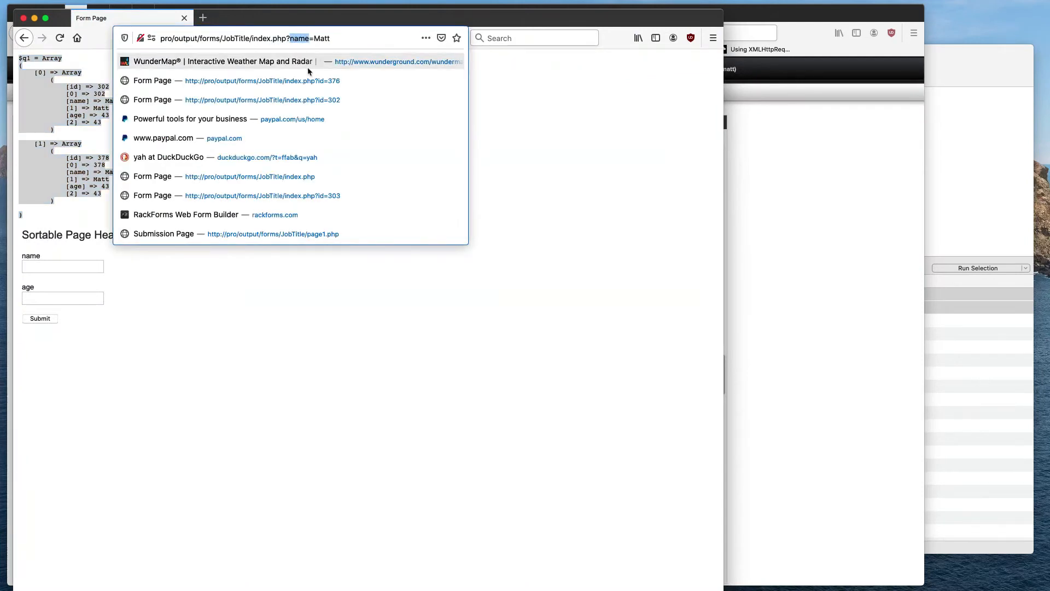
{"action": "double_click", "coordinate": [323, 38]}
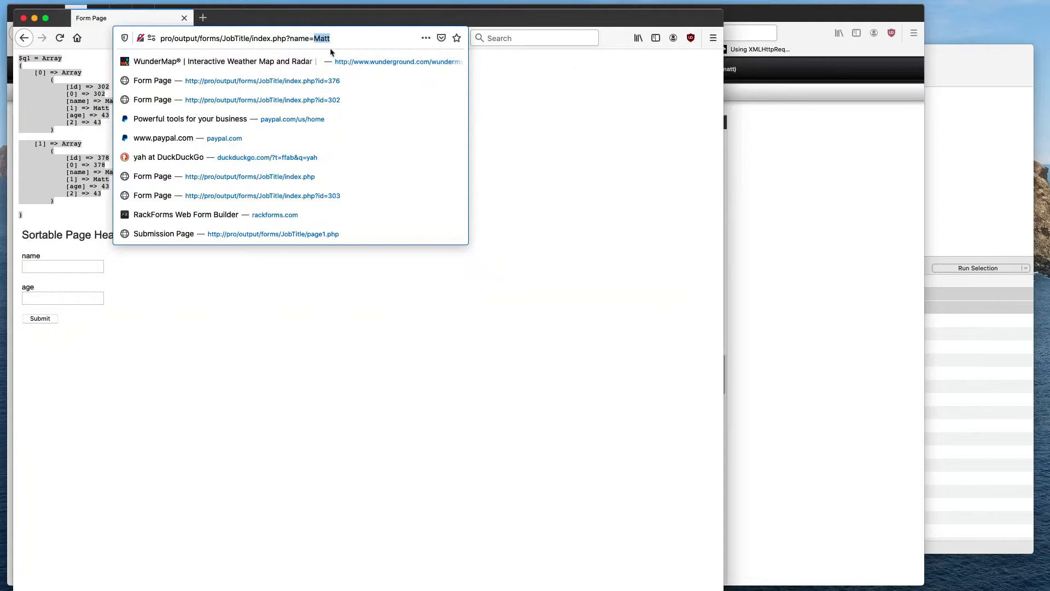
{"action": "left_click", "coordinate": [777, 158]}
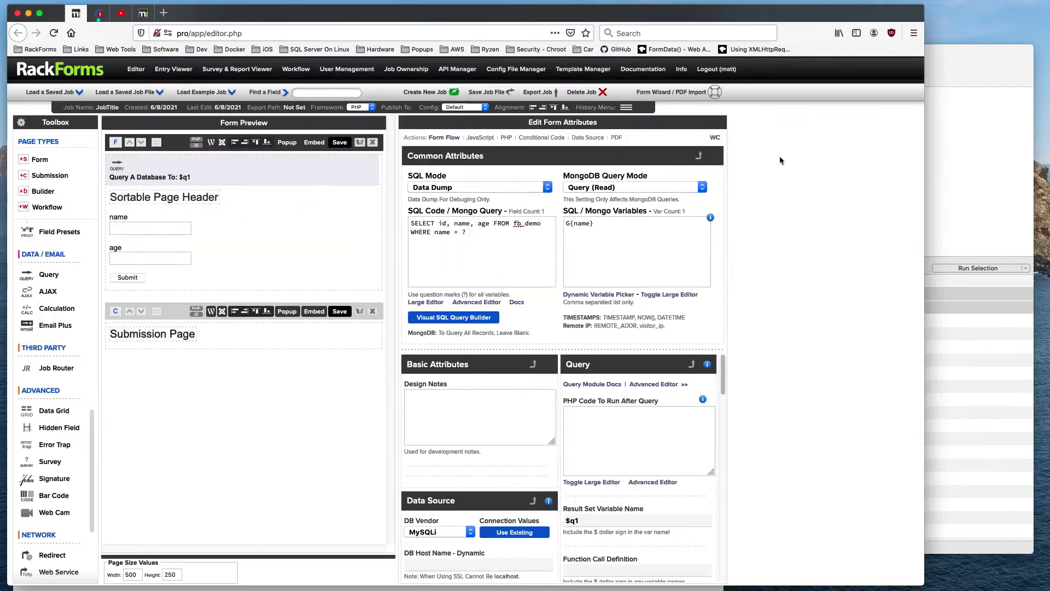
{"action": "left_click", "coordinate": [951, 147]}
{"action": "left_click", "coordinate": [612, 103]}
{"action": "triple_click", "coordinate": [602, 91]}
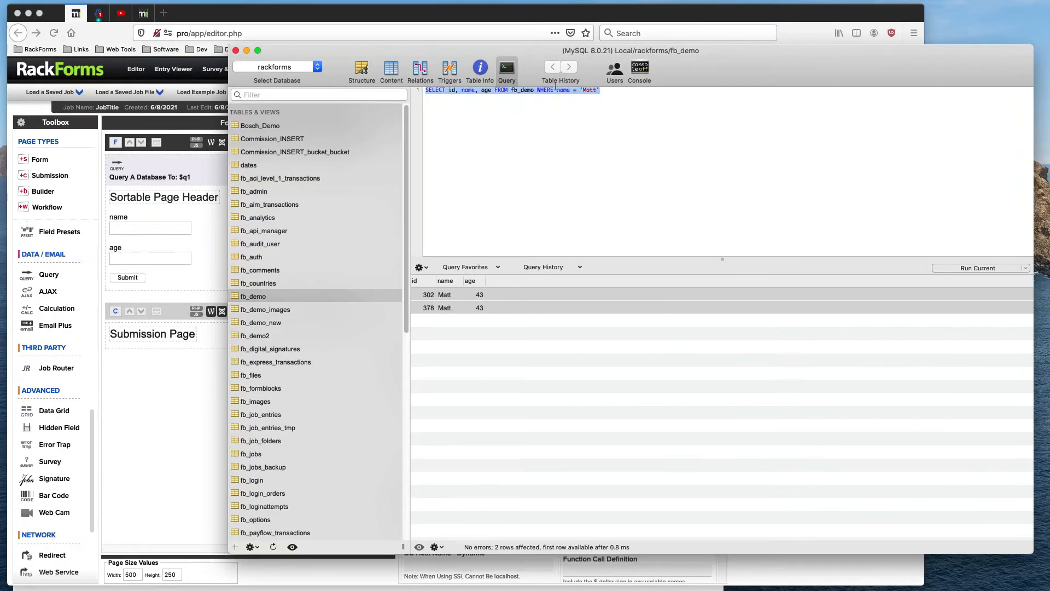
Compare the Query item's ? placeholder and G{name} variable with the name parameter in the preview's URL, and close the preview
{"action": "left_click", "coordinate": [142, 170]}
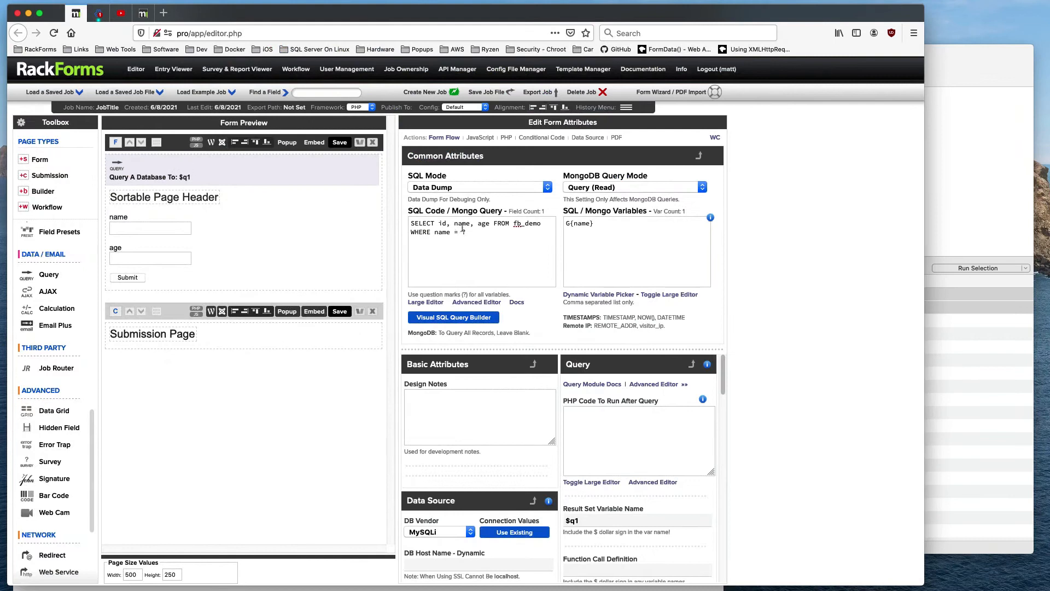
{"action": "left_click_drag", "start_coordinate": [467, 232], "coordinate": [403, 239]}
{"action": "triple_click", "coordinate": [586, 224]}
{"action": "key", "text": "ctrl+Up"}
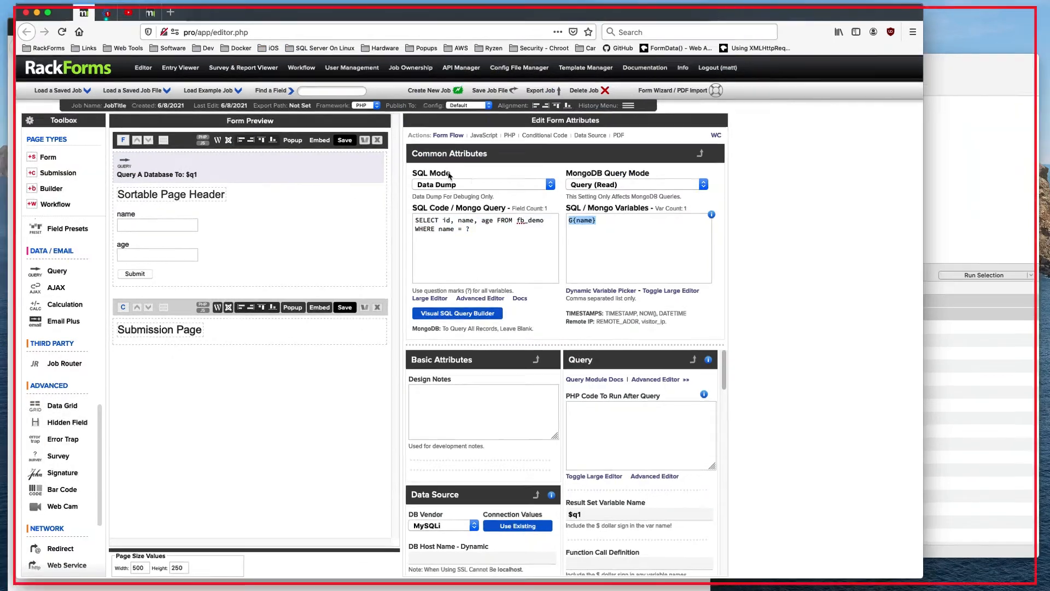
{"action": "left_click", "coordinate": [213, 354]}
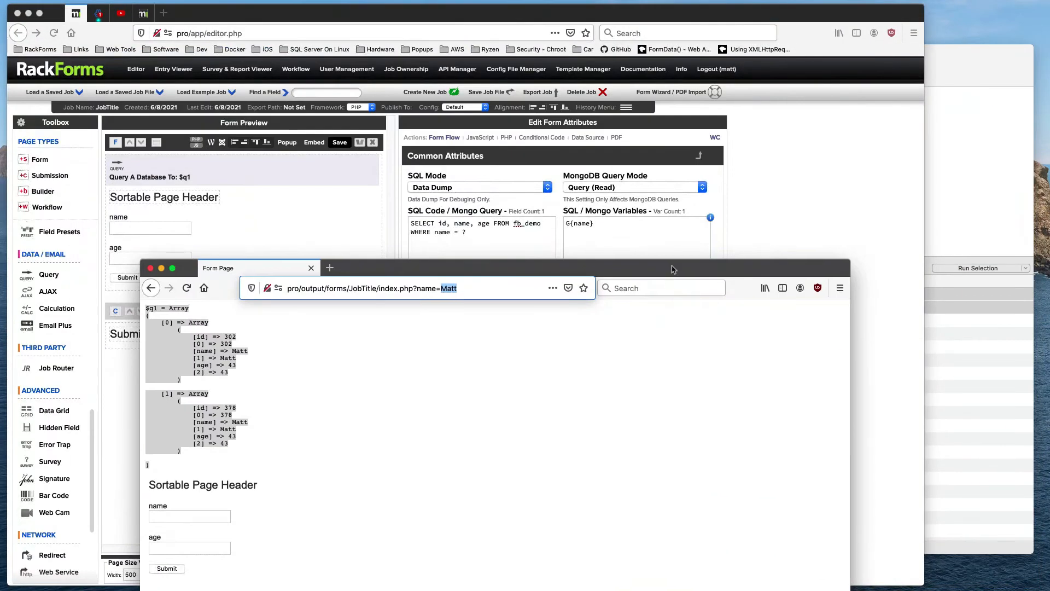
{"action": "left_click", "coordinate": [436, 276]}
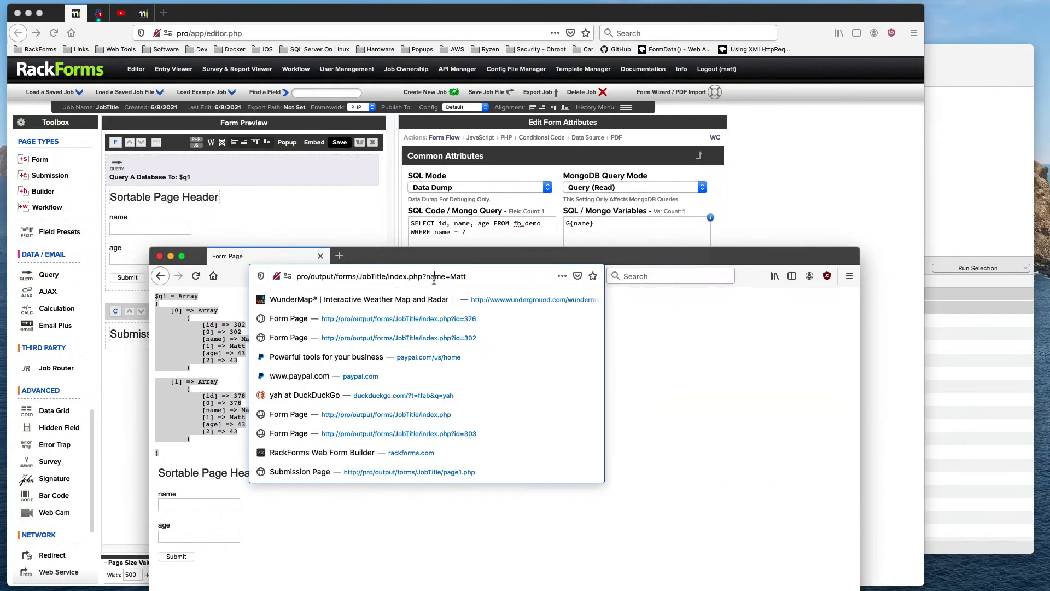
{"action": "left_click_drag", "start_coordinate": [427, 276], "coordinate": [466, 275]}
{"action": "left_click_drag", "start_coordinate": [389, 257], "coordinate": [312, 27]}
{"action": "left_click", "coordinate": [79, 32]}
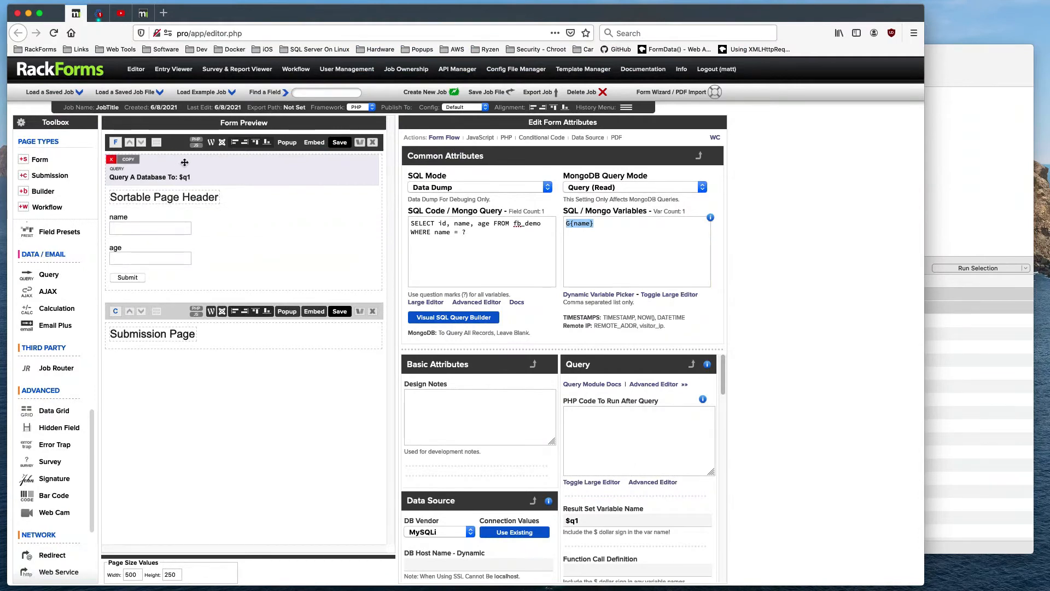
Give the name field a literal first name as its default value, save the form page, and close the preview
{"action": "left_click", "coordinate": [186, 217]}
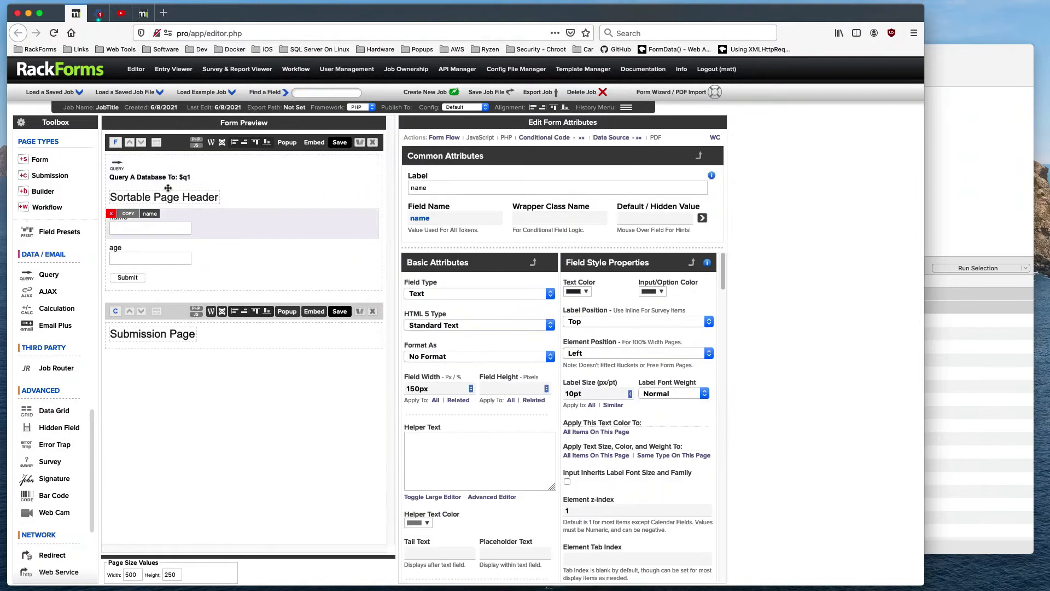
{"action": "mouse_move", "coordinate": [671, 218]}
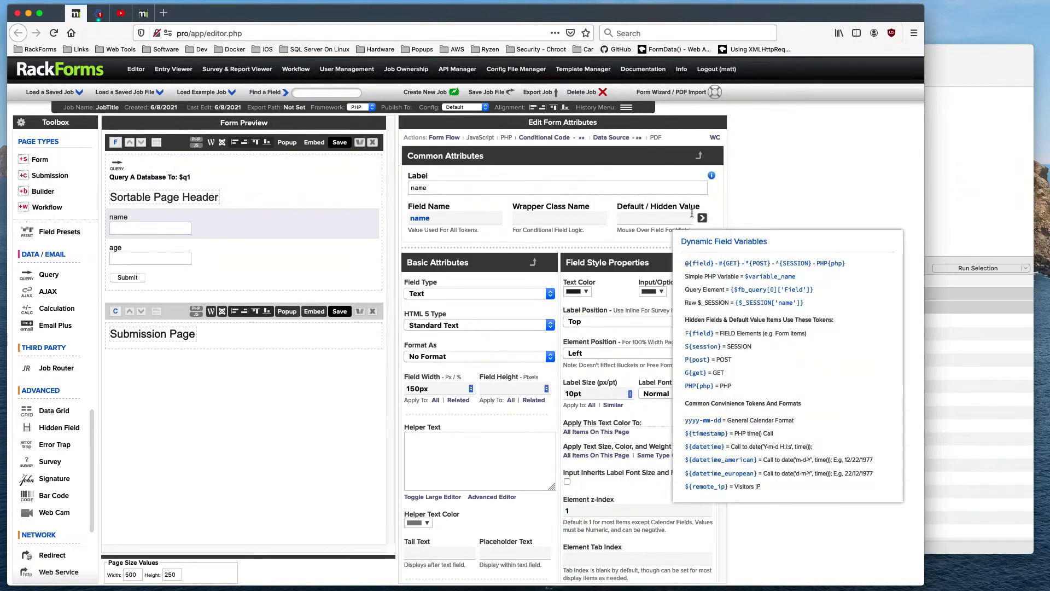
{"action": "type", "text": "Matt"}
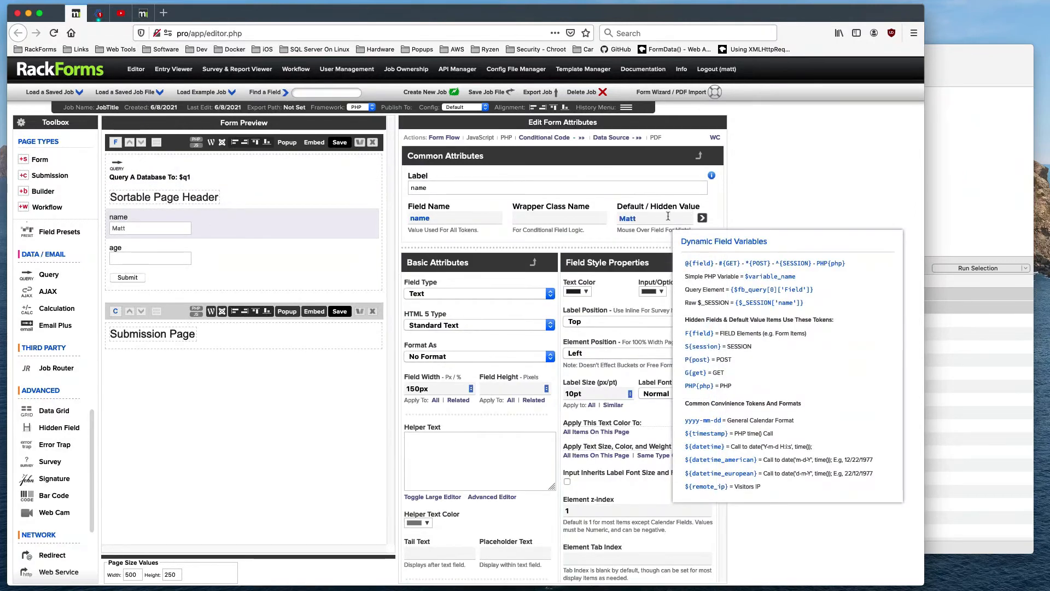
{"action": "left_click", "coordinate": [339, 144]}
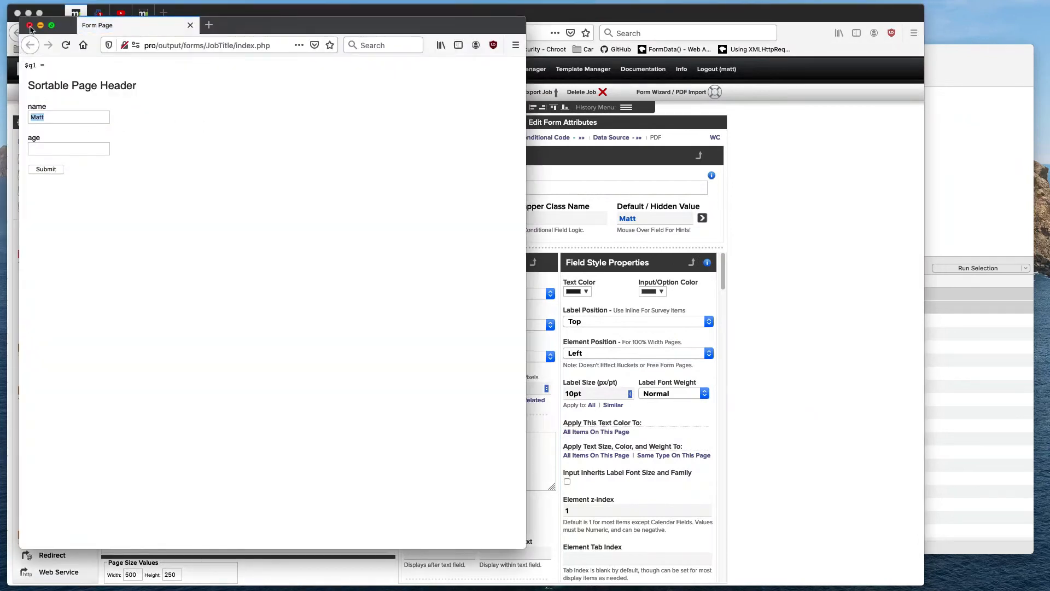
{"action": "left_click", "coordinate": [30, 25]}
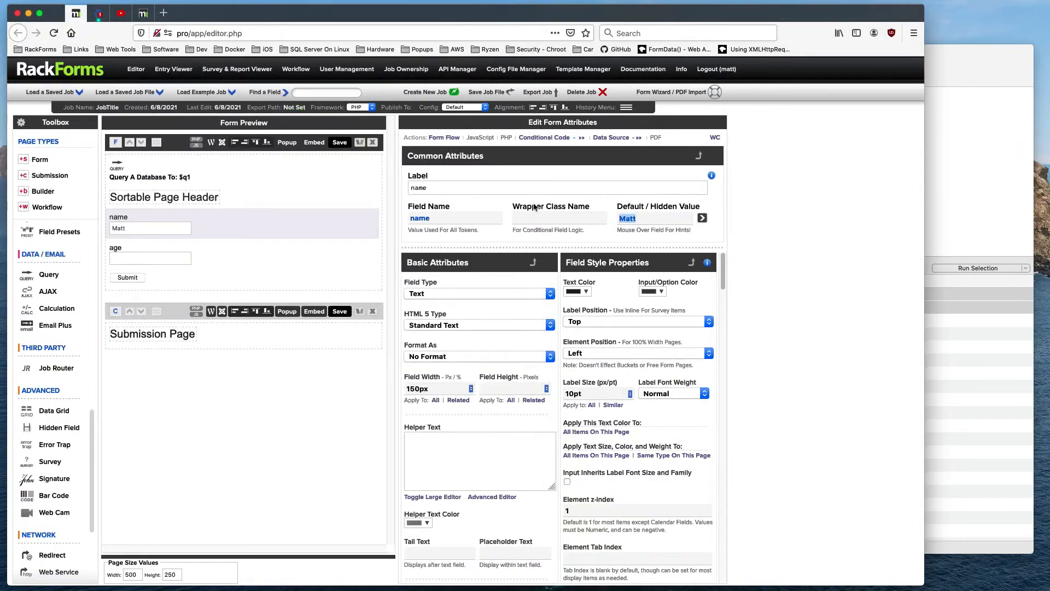
Replace the name field's default value with the $q1 query's name column, PHP{q1[0]['name']}, and save the form page
{"action": "key", "text": "BackSpace"}
{"action": "left_click", "coordinate": [703, 218]}
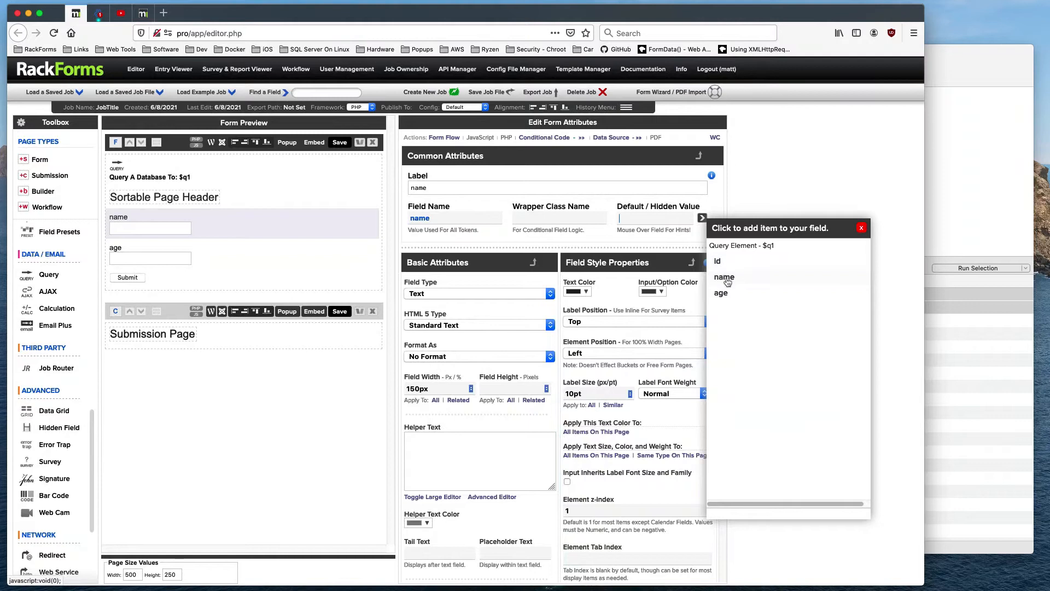
{"action": "left_click", "coordinate": [725, 277]}
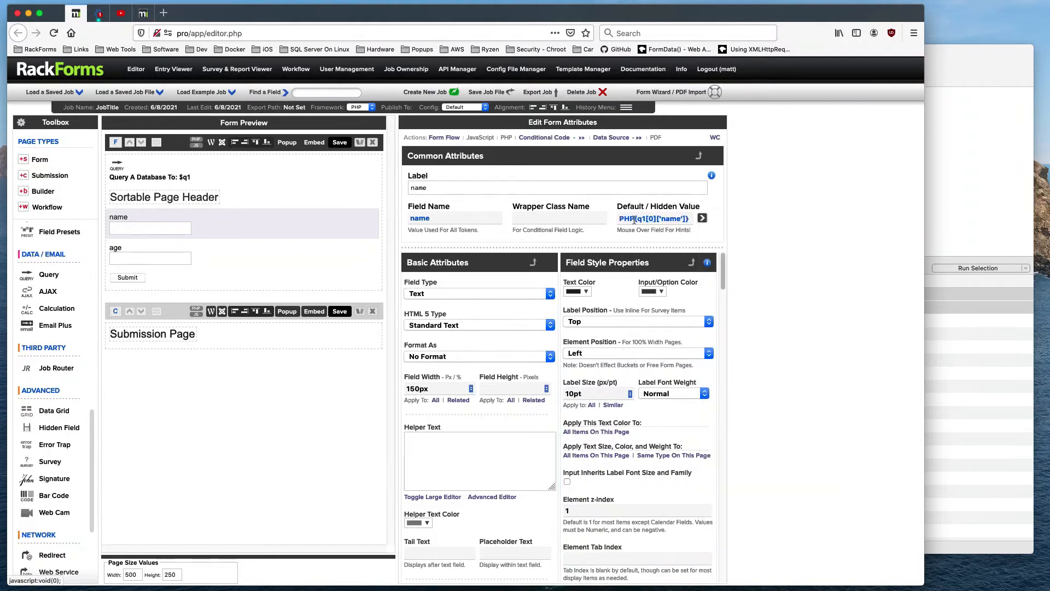
{"action": "mouse_move", "coordinate": [634, 220]}
{"action": "left_click_drag", "start_coordinate": [690, 220], "coordinate": [603, 215]}
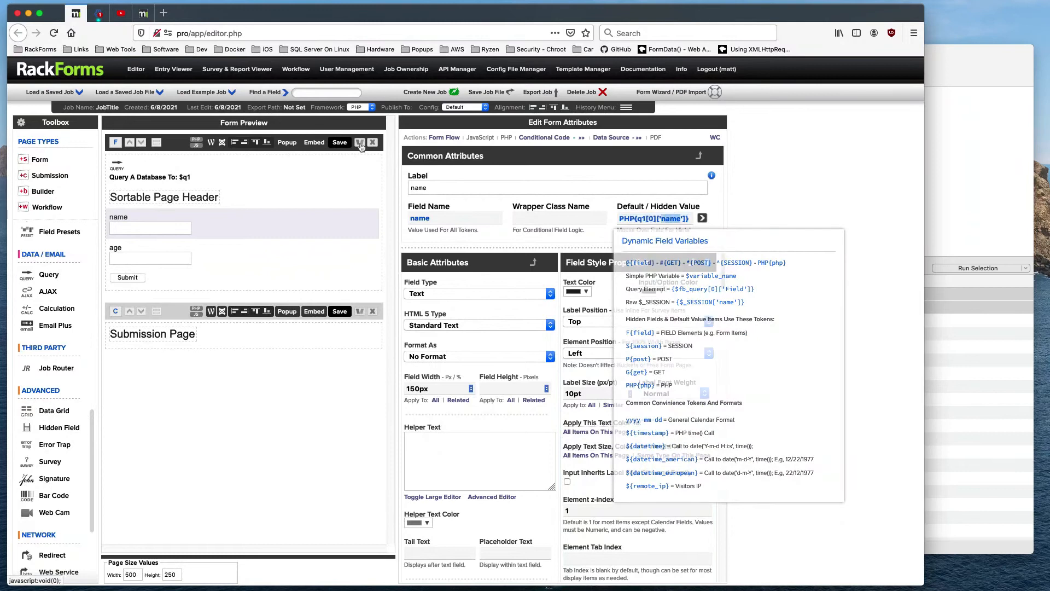
{"action": "left_click", "coordinate": [340, 142]}
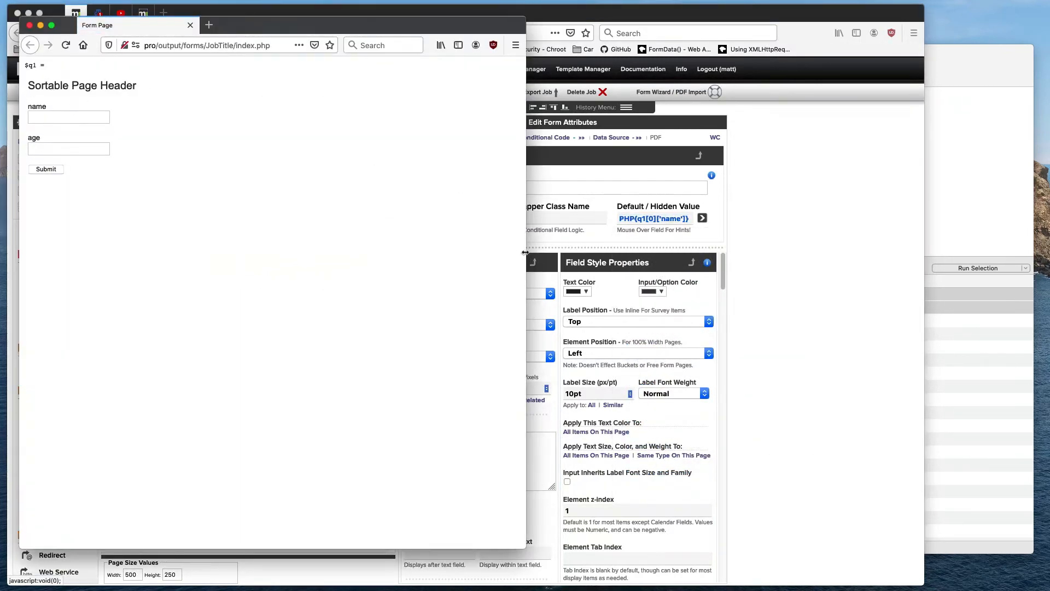
Widen the form preview, load its URL with a name parameter holding the sample first name, and check the name field
{"action": "left_click_drag", "start_coordinate": [525, 252], "coordinate": [633, 252]}
{"action": "left_click", "coordinate": [321, 46]}
{"action": "left_click", "coordinate": [321, 46]}
{"action": "type", "text": "?"}
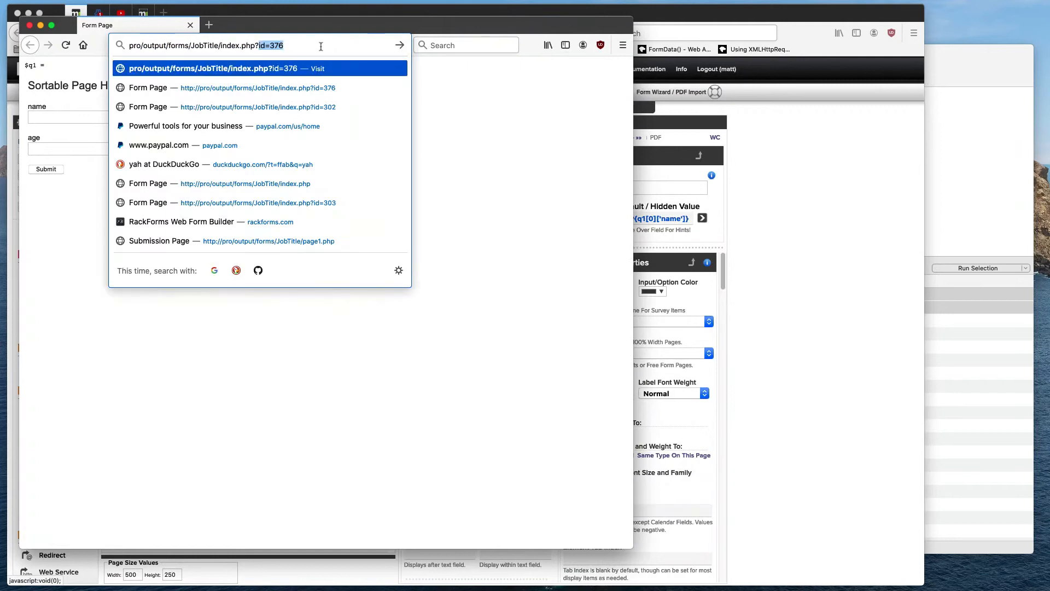
{"action": "type", "text": "name=Matt"}
{"action": "key", "text": "Return"}
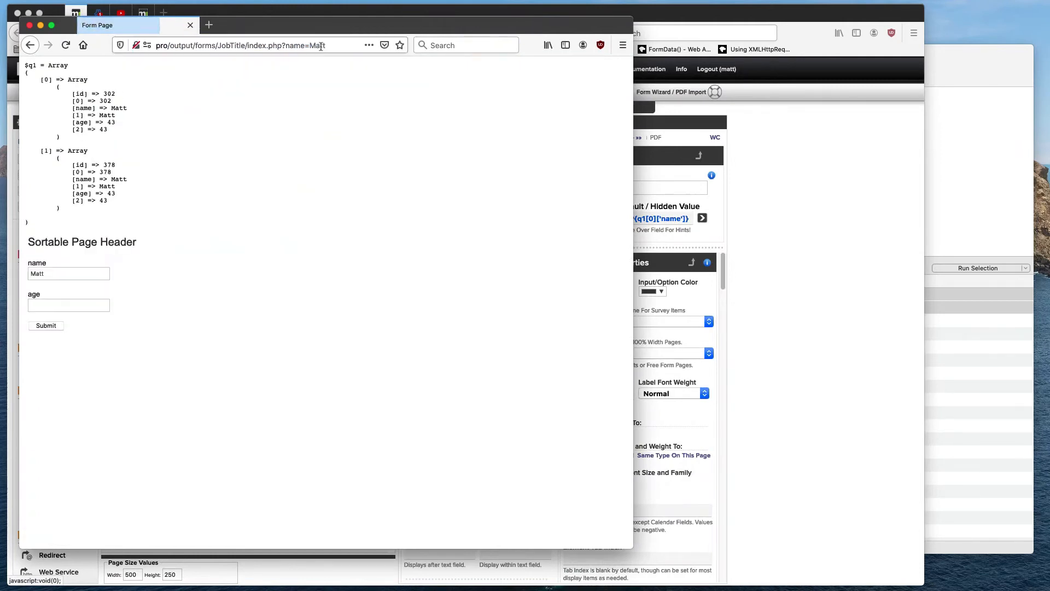
{"action": "double_click", "coordinate": [37, 274]}
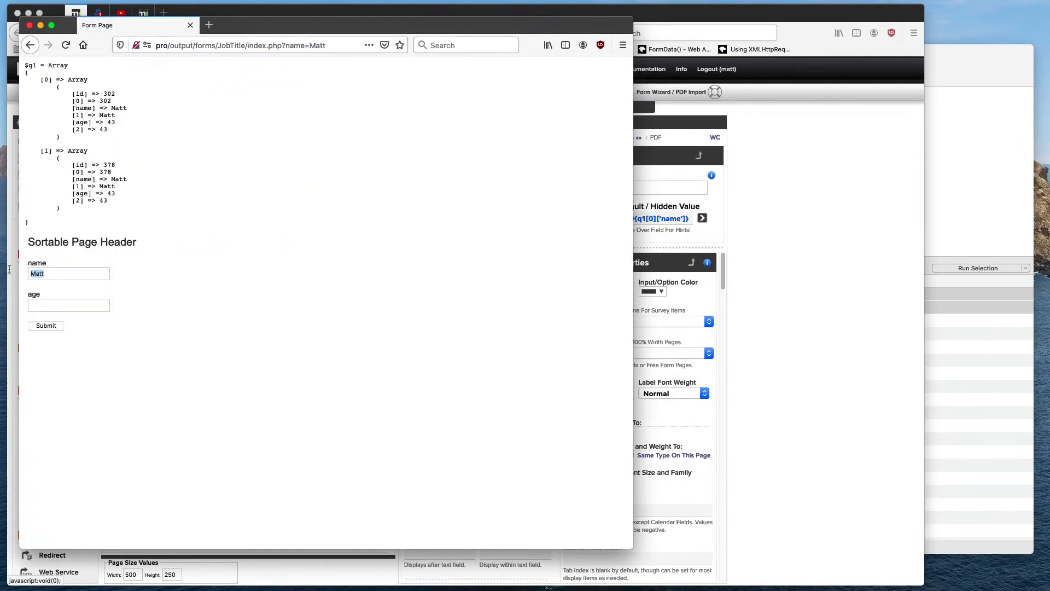
Bring the editor forward and offset it from the preview window so that both windows stay reachable
{"action": "left_click", "coordinate": [6, 188]}
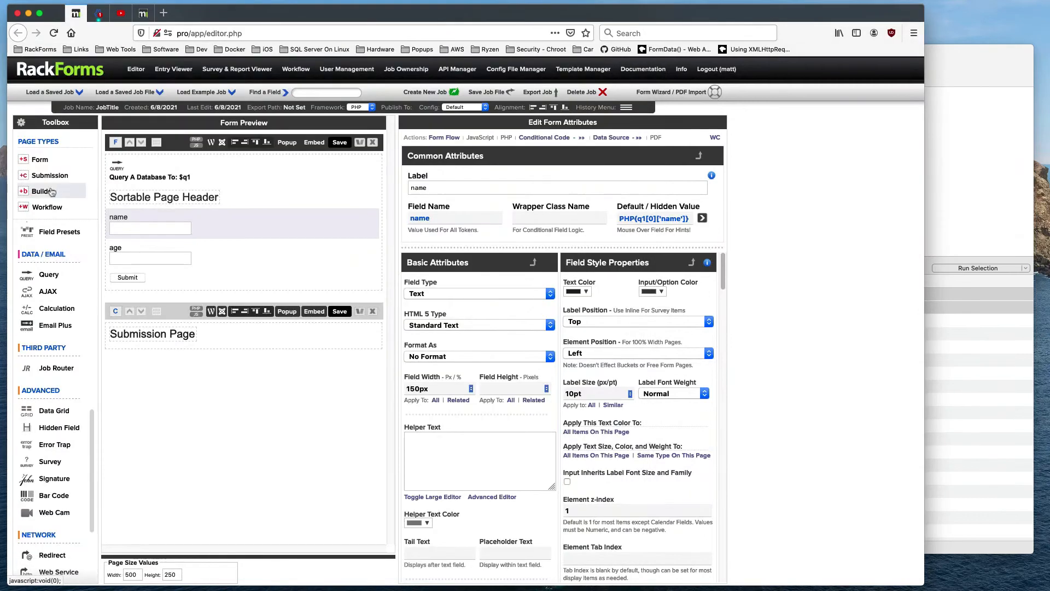
{"action": "left_click_drag", "start_coordinate": [8, 190], "coordinate": [74, 190]}
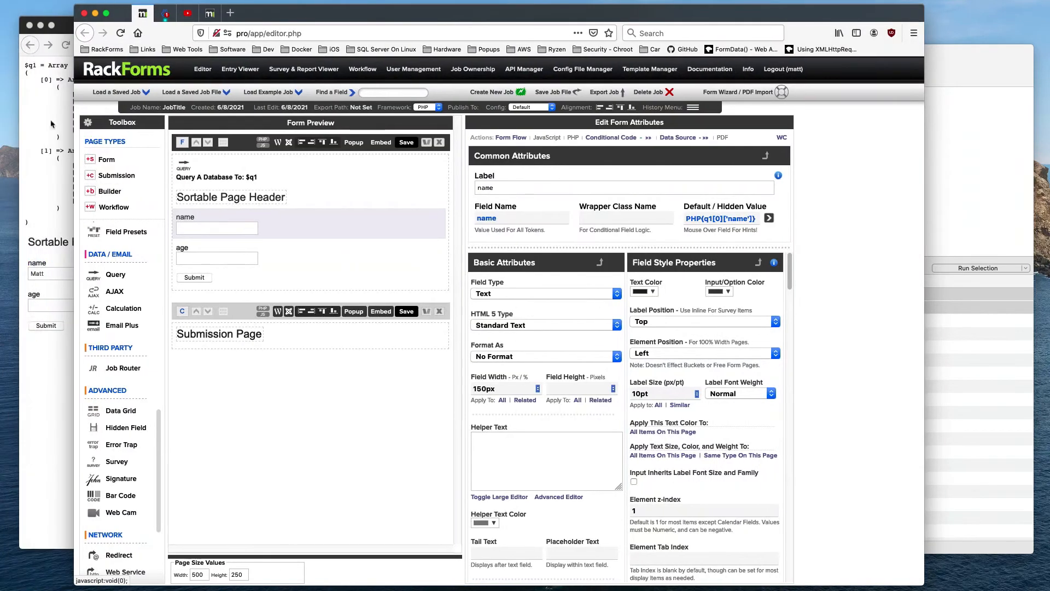
{"action": "left_click", "coordinate": [66, 27]}
{"action": "left_click", "coordinate": [648, 23]}
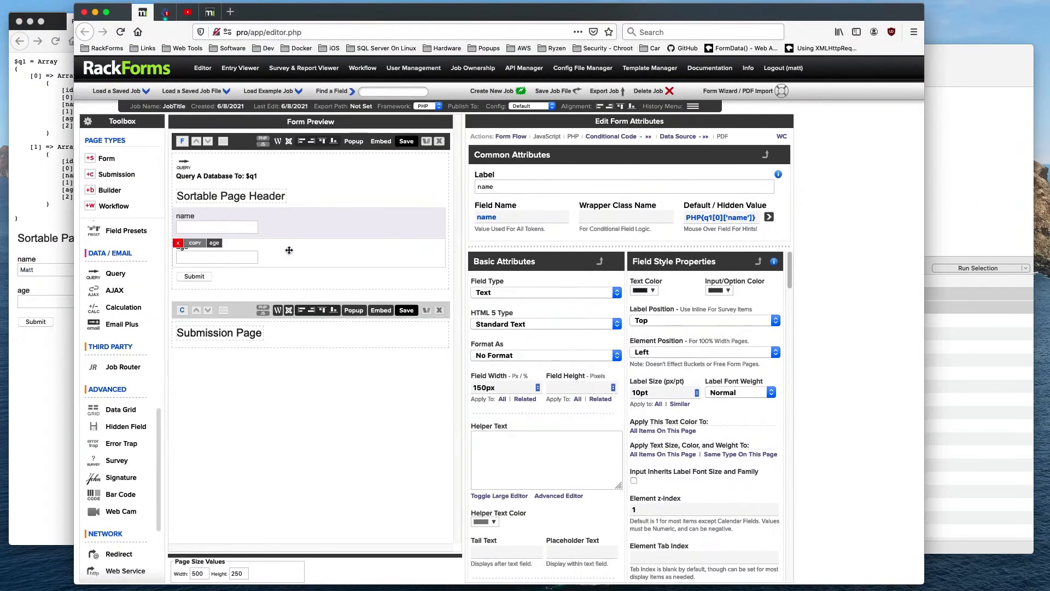
Set the age field's default value to the $q1 query's age column, PHP{q1[0]['age']}, save the form page, and close the new preview
{"action": "left_click", "coordinate": [189, 247]}
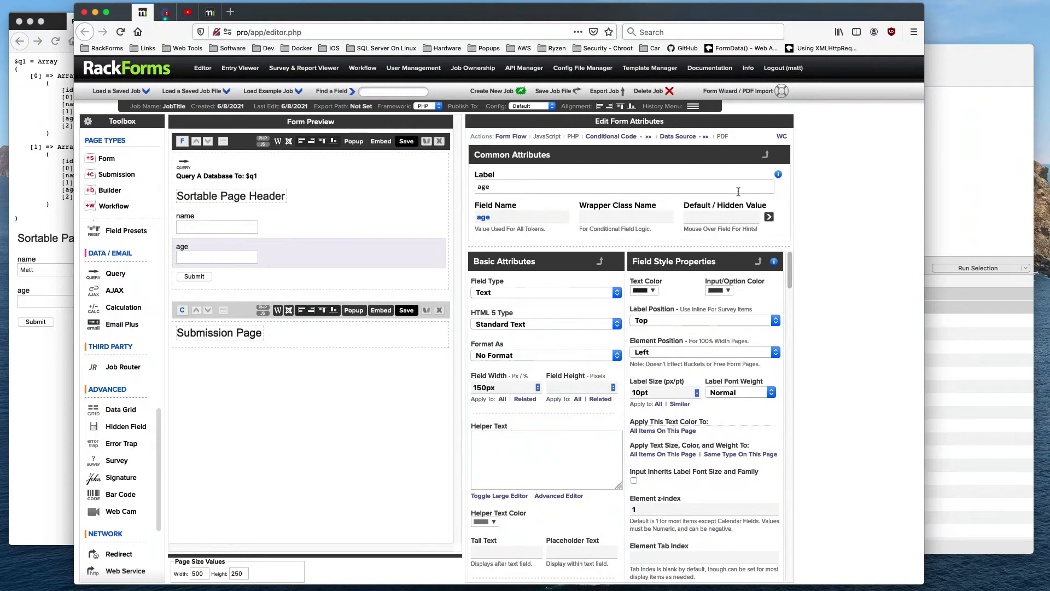
{"action": "left_click", "coordinate": [769, 217]}
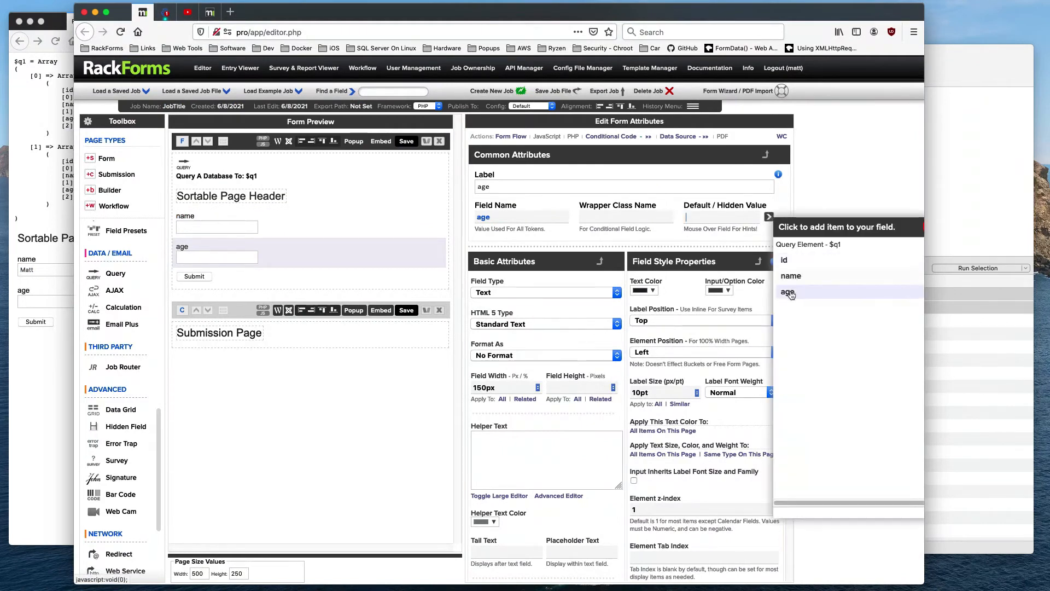
{"action": "left_click", "coordinate": [789, 294]}
{"action": "left_click", "coordinate": [405, 142]}
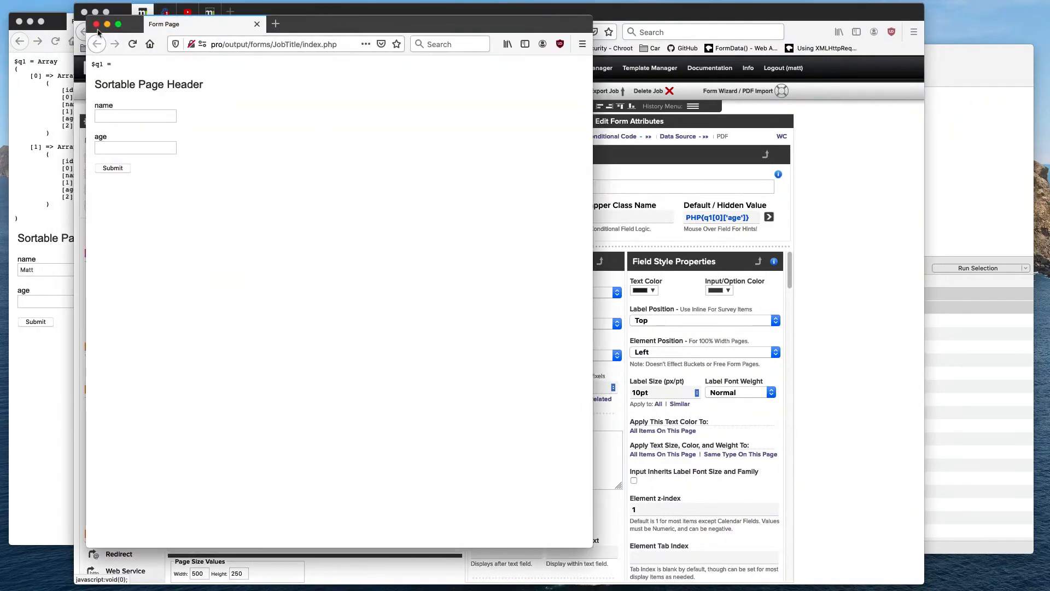
{"action": "left_click", "coordinate": [95, 23]}
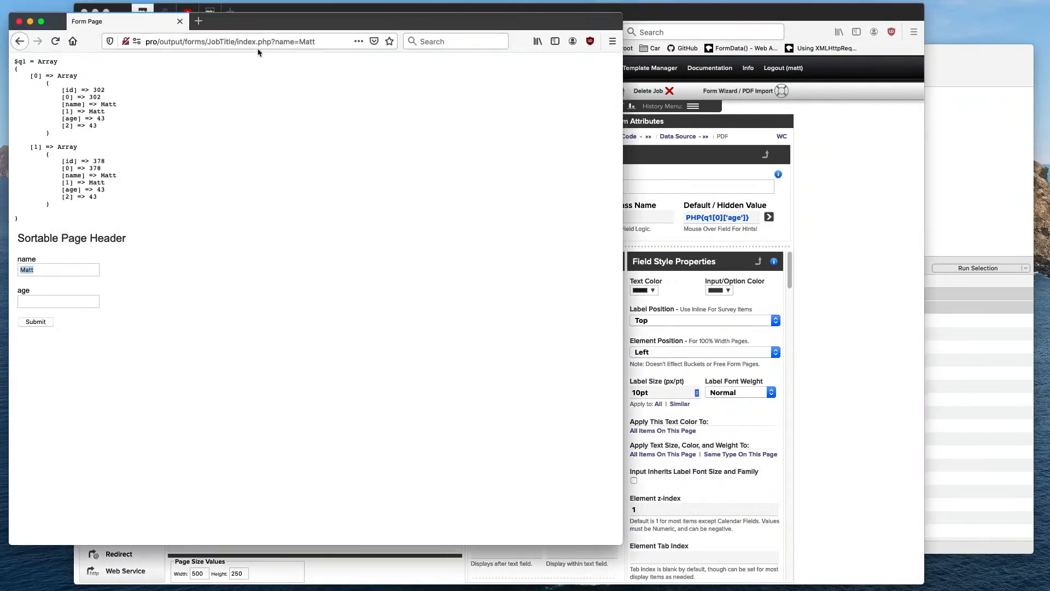
Reload the earlier form preview with its name parameter and check the age field's value
{"action": "left_click", "coordinate": [296, 43]}
{"action": "left_click", "coordinate": [276, 43]}
{"action": "left_click", "coordinate": [358, 244]}
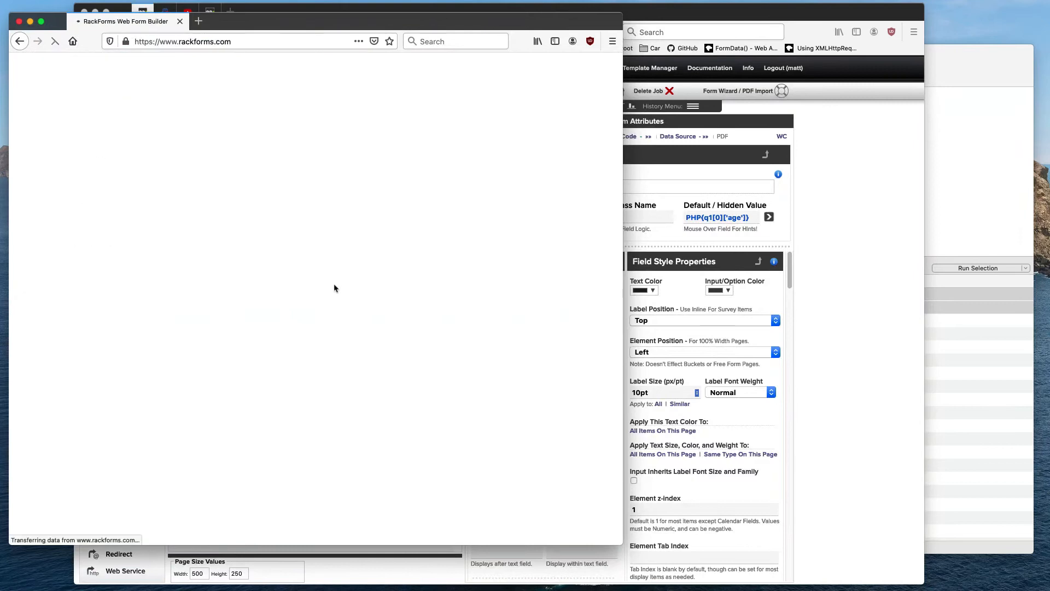
{"action": "left_click", "coordinate": [21, 42]}
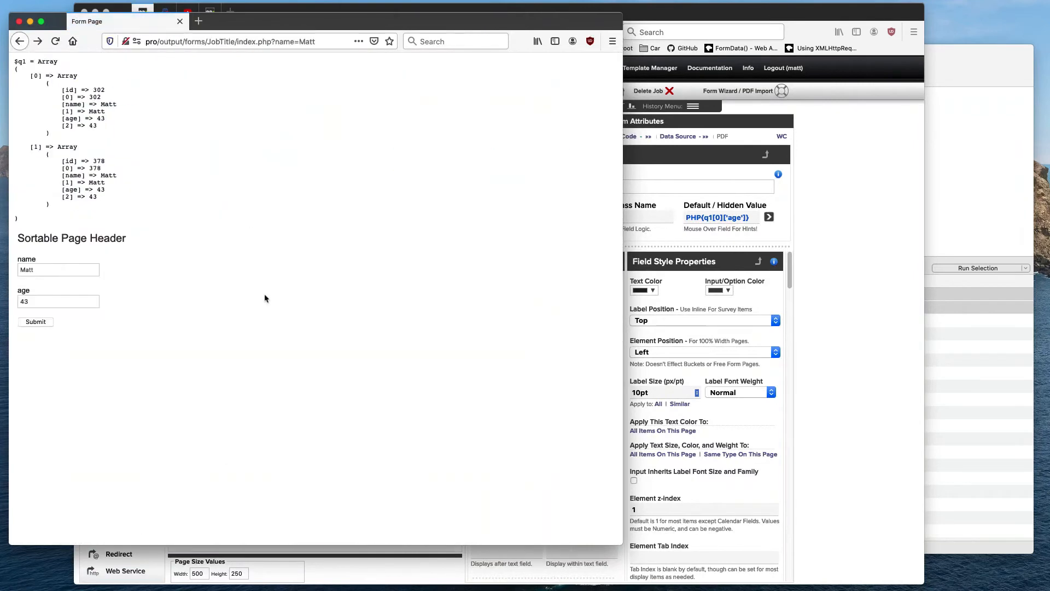
{"action": "double_click", "coordinate": [24, 302]}
Show the fb_demo table's contents in the MySQL client and copy the name from the row with id 303
{"action": "left_click", "coordinate": [953, 168]}
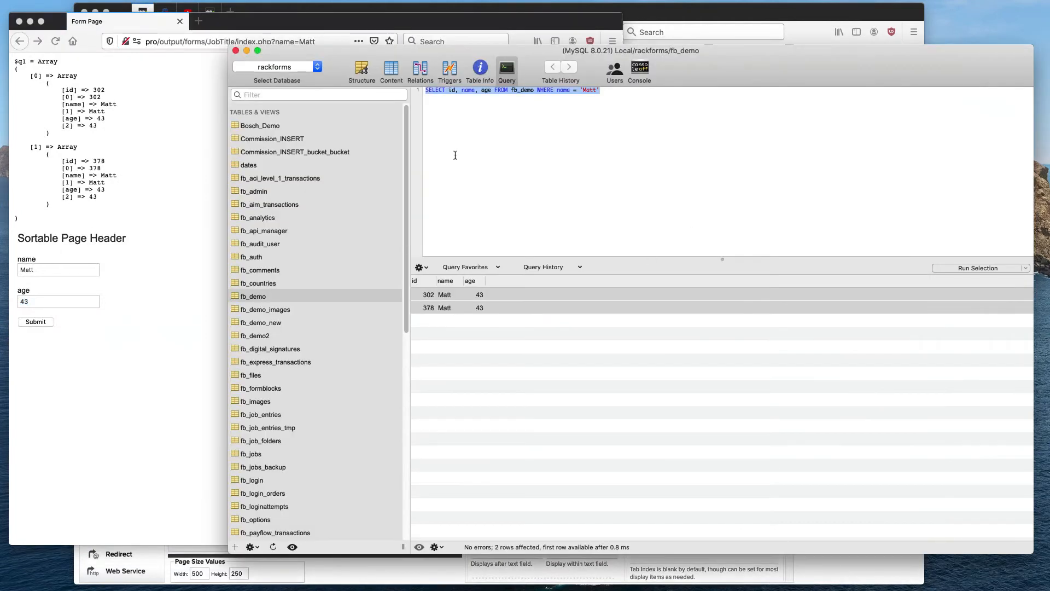
{"action": "left_click", "coordinate": [394, 71]}
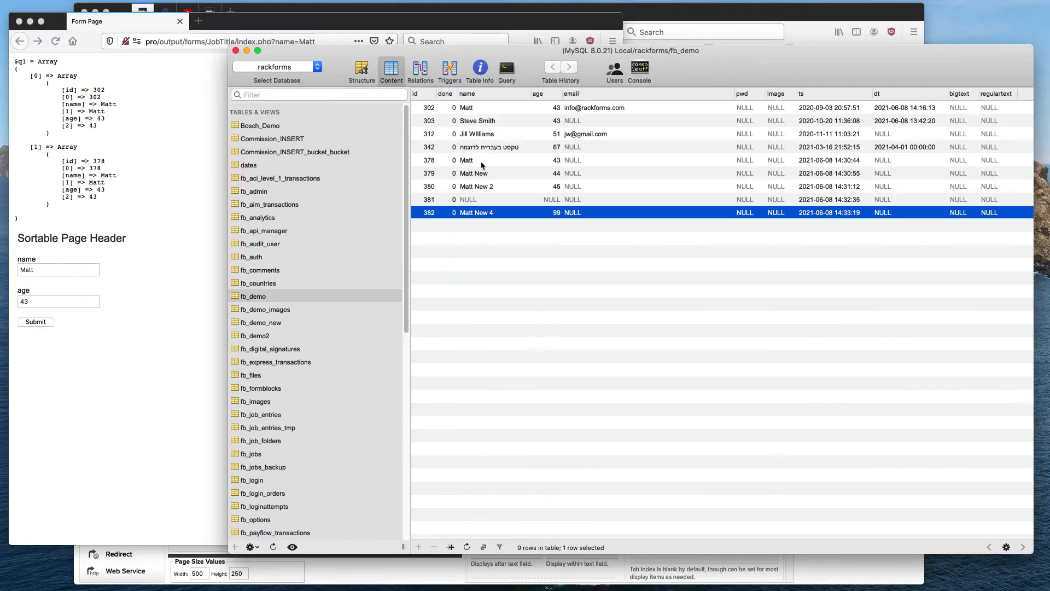
{"action": "double_click", "coordinate": [474, 121]}
{"action": "key", "text": "super+c"}
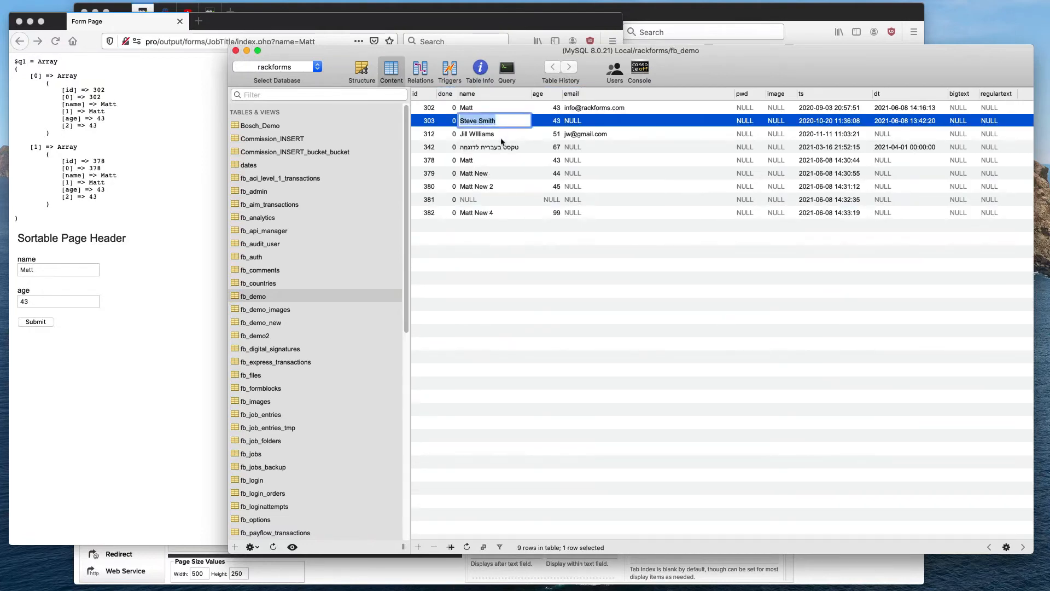
Load the form preview with the copied name as the URL's name parameter, check the name and age fields, and close the preview
{"action": "left_click", "coordinate": [102, 87]}
{"action": "left_click", "coordinate": [307, 41]}
{"action": "double_click", "coordinate": [307, 42]}
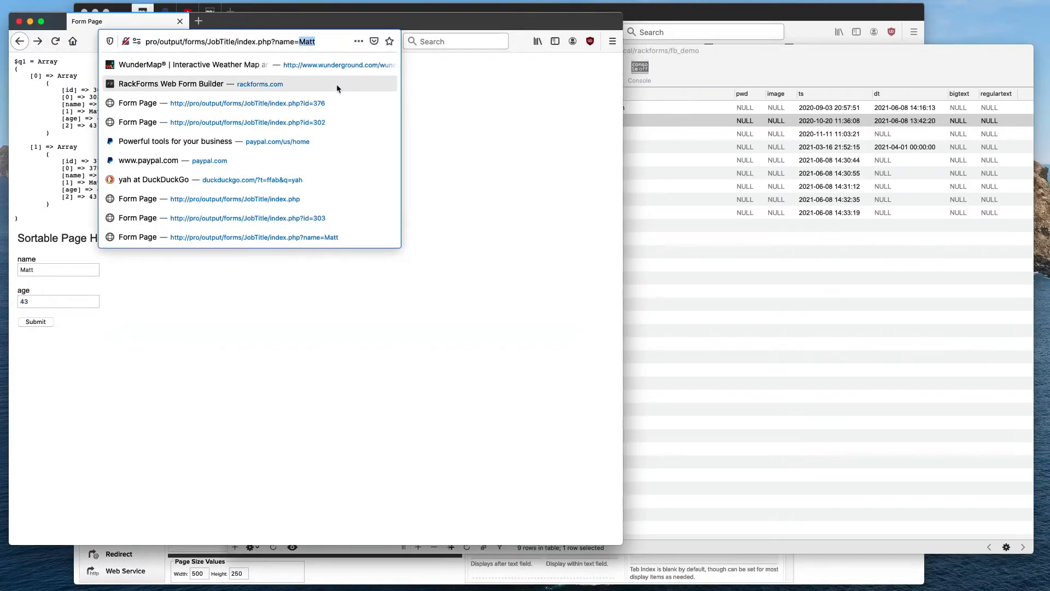
{"action": "key", "text": "super+v"}
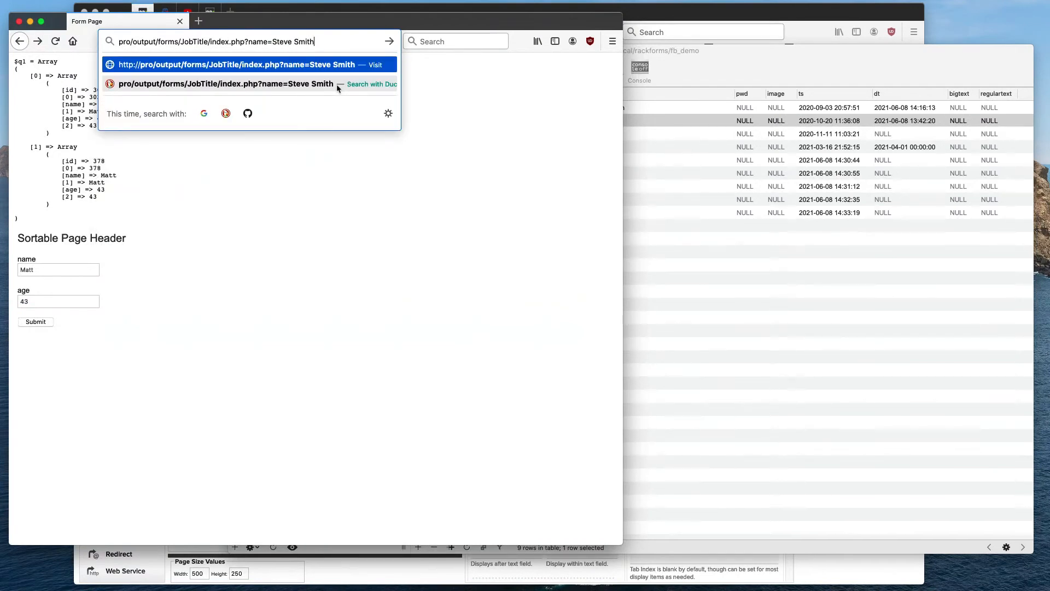
{"action": "key", "text": "Return"}
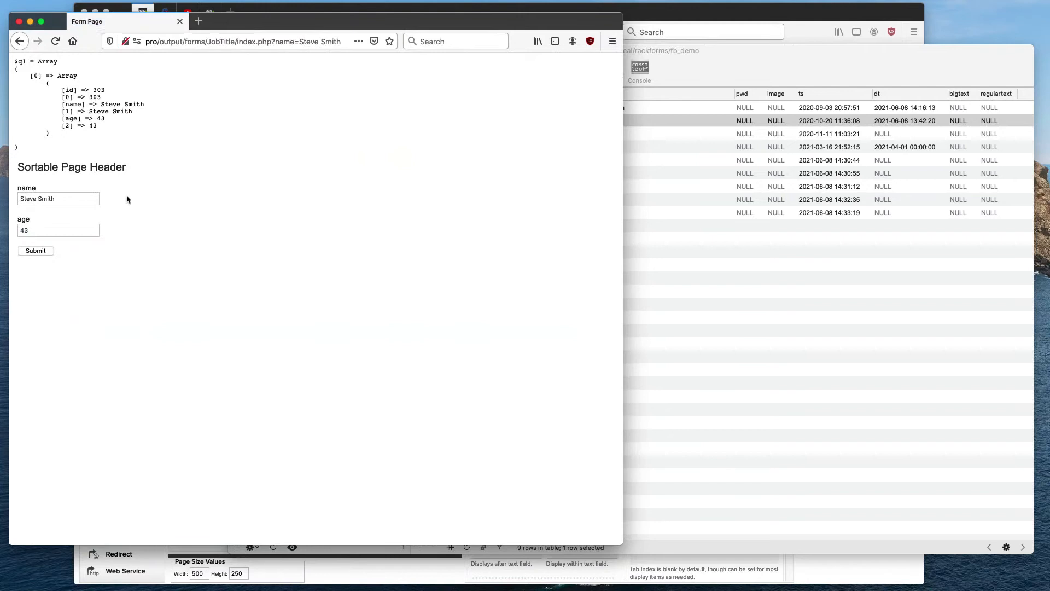
{"action": "left_click_drag", "start_coordinate": [81, 200], "coordinate": [20, 199]}
{"action": "key", "text": "Tab"}
{"action": "left_click", "coordinate": [19, 22]}
Return to the editor, review the Query item's settings, and add an SQL Plus item to the submission page
{"action": "left_click_drag", "start_coordinate": [325, 24], "coordinate": [263, 19]}
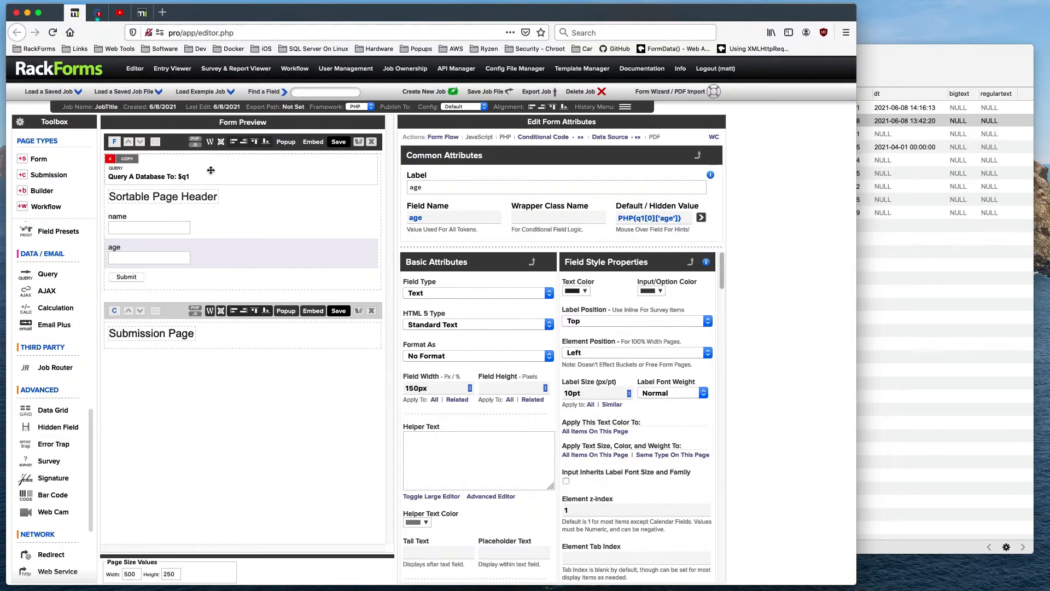
{"action": "left_click", "coordinate": [211, 170]}
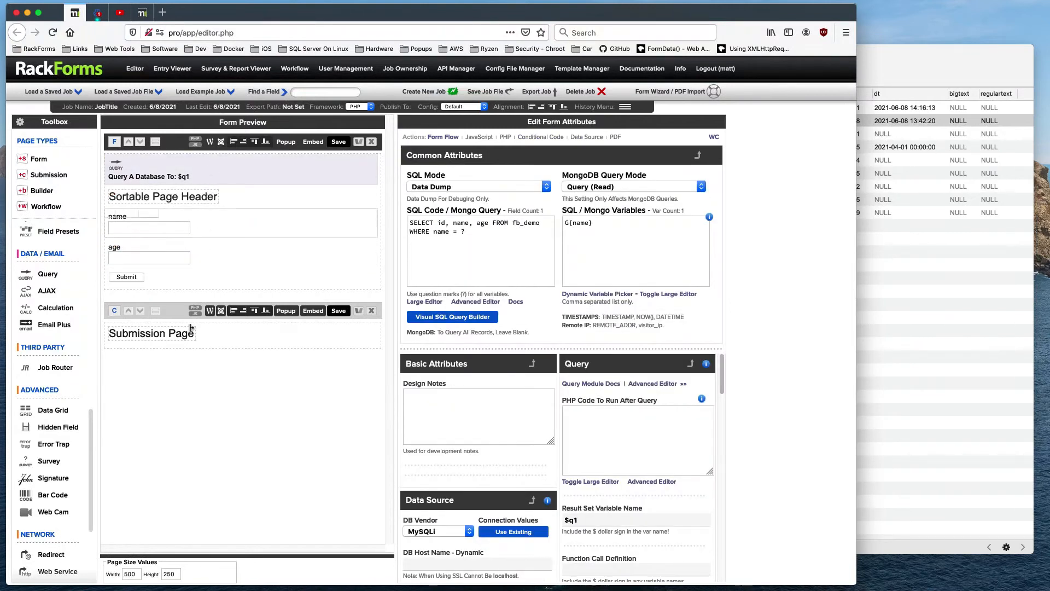
{"action": "left_click", "coordinate": [177, 313]}
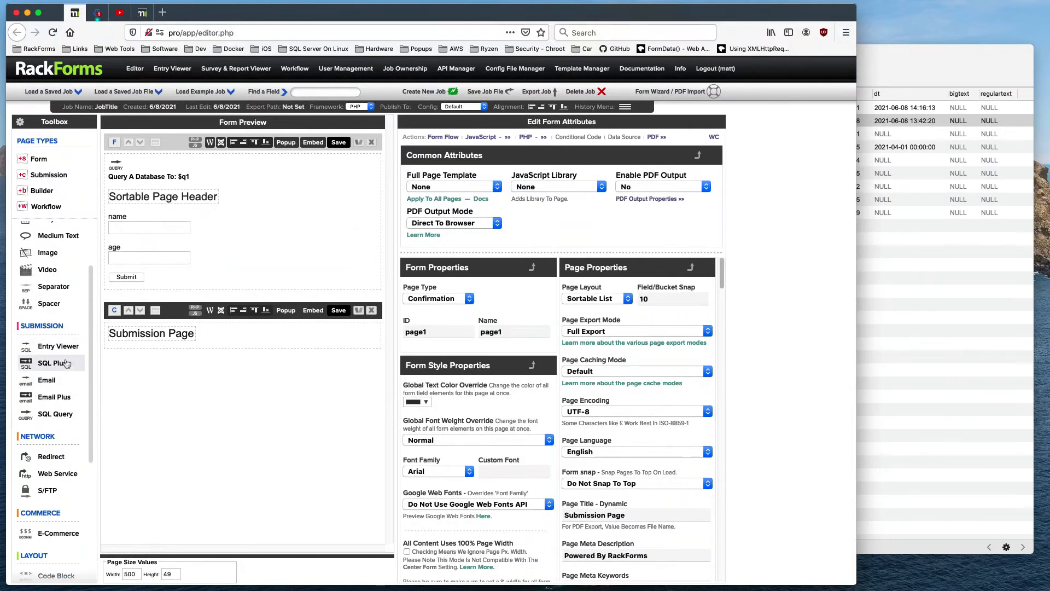
{"action": "left_click", "coordinate": [67, 364]}
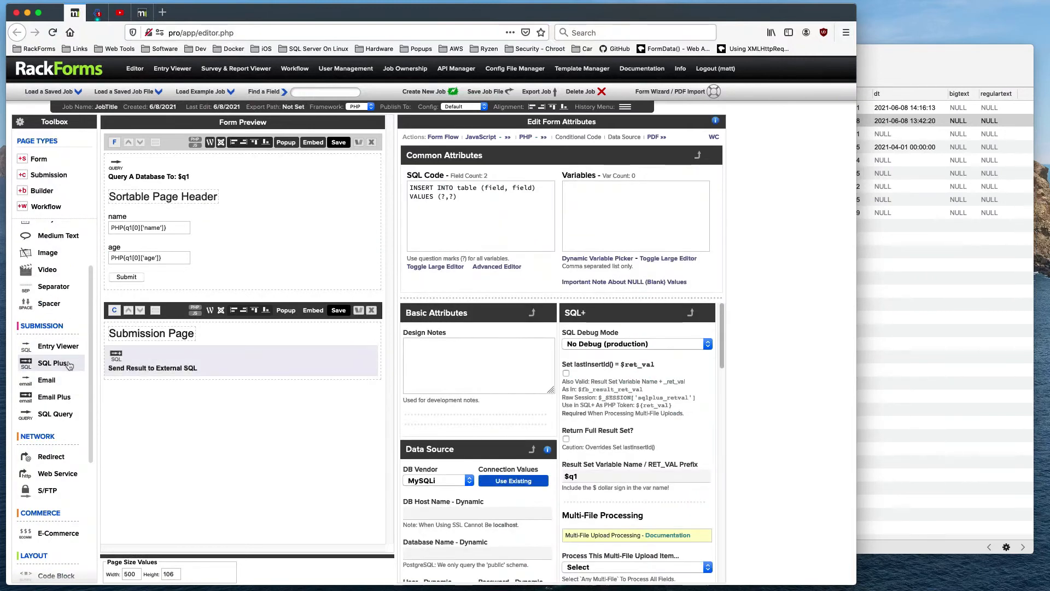
Replace the SQL Plus item's default code with UPDATE fb_Demo SET name = ?, age = ? WHERE id = ?
{"action": "left_click", "coordinate": [480, 211]}
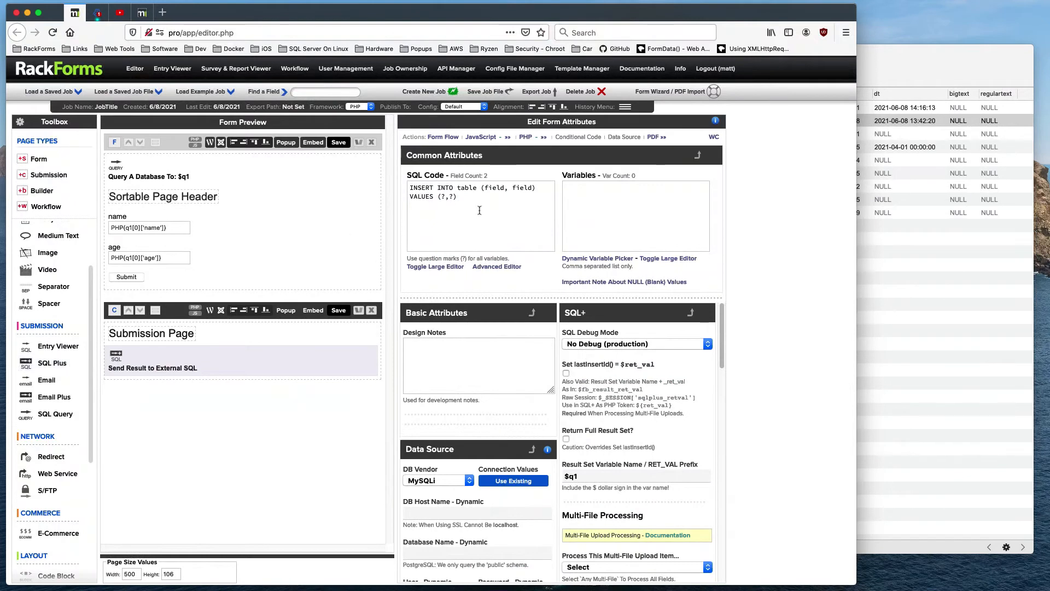
{"action": "key", "text": "super+a"}
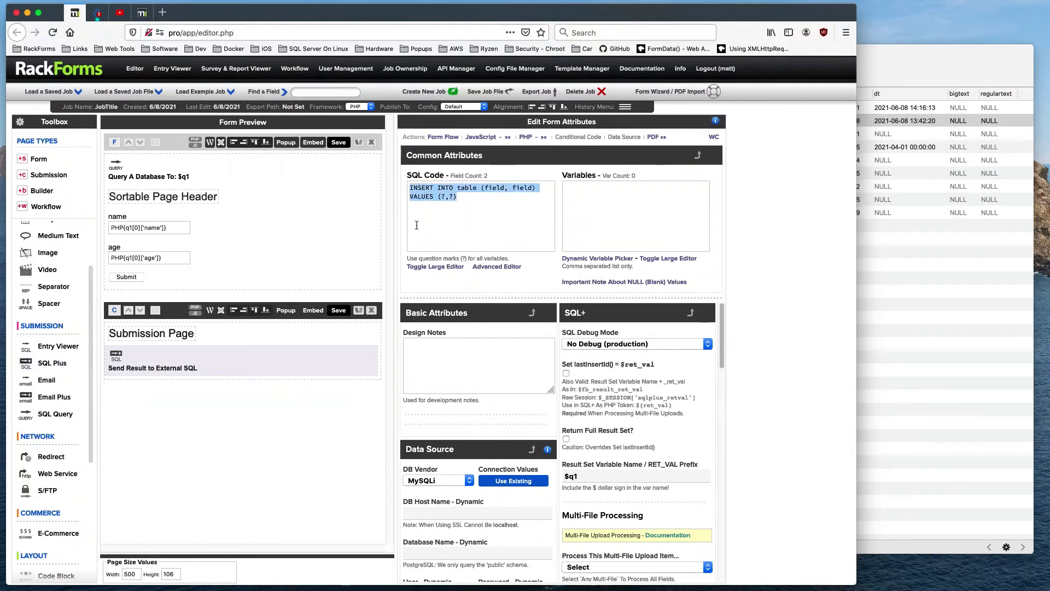
{"action": "type", "text": "UPDATE fb_Demo SET name ="}
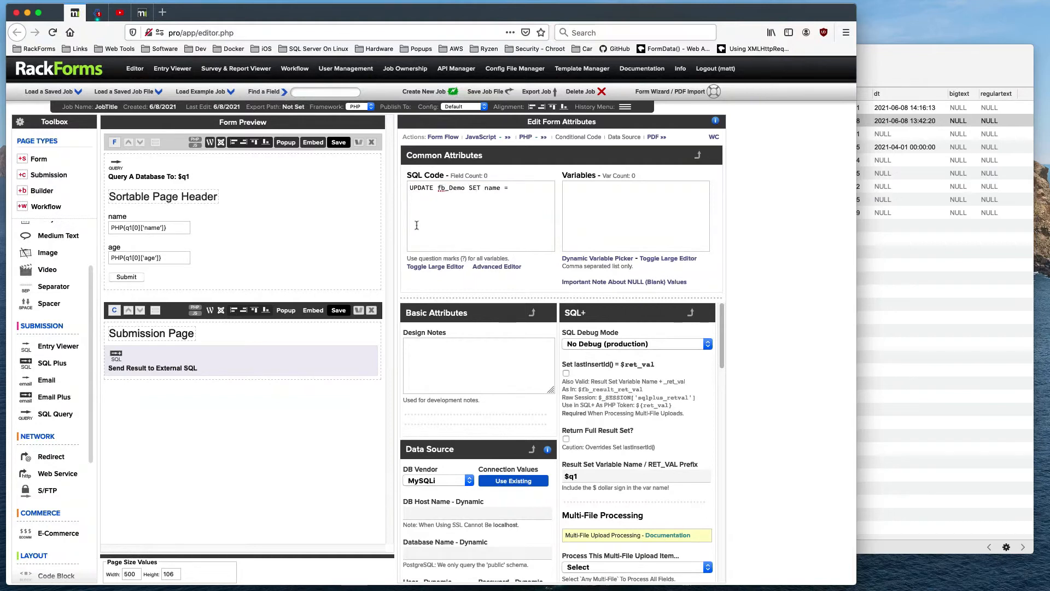
{"action": "type", "text": "age = ?"}
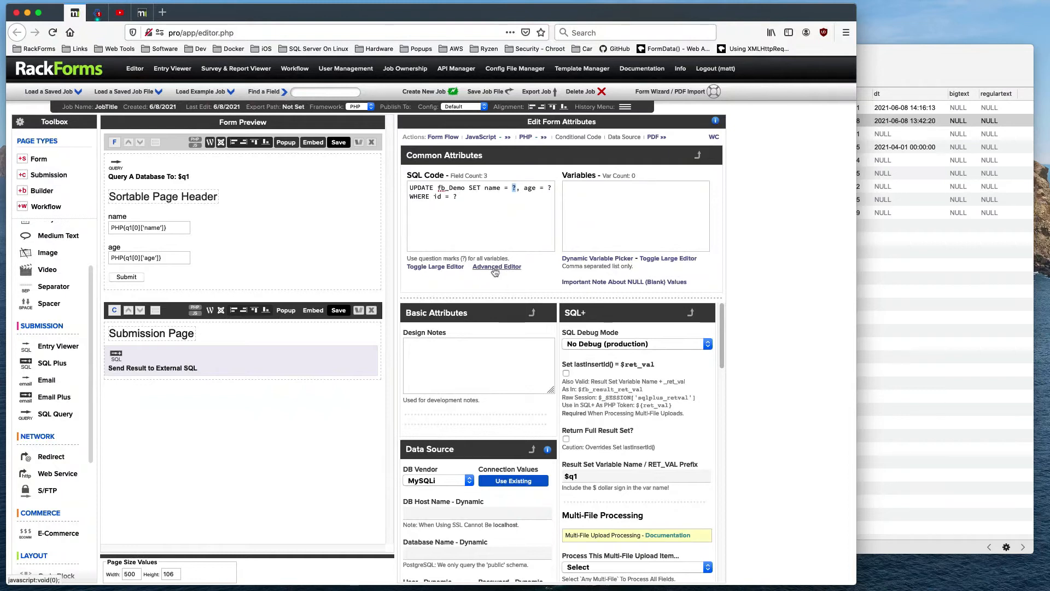
Insert the name and age form fields as the SQL Plus item's variables: F{name}, F{age}
{"action": "left_click", "coordinate": [575, 198]}
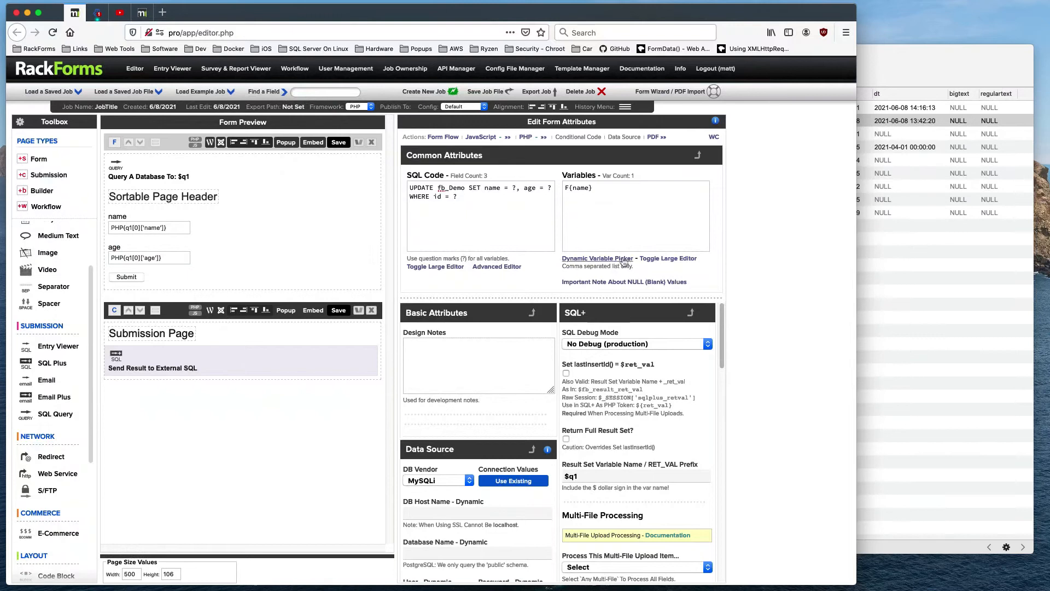
{"action": "left_click", "coordinate": [598, 262]}
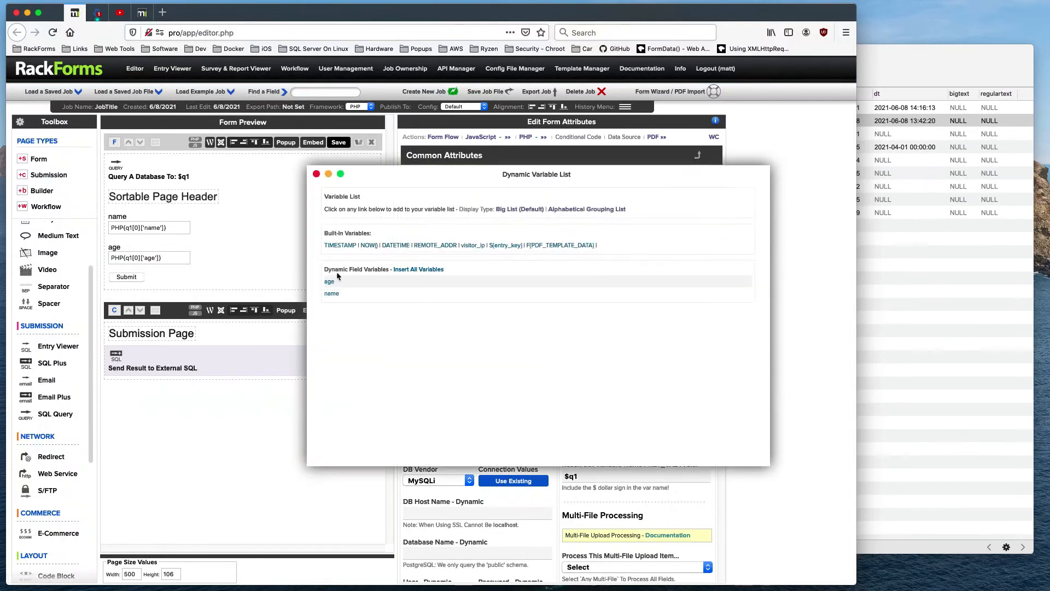
{"action": "left_click", "coordinate": [316, 174]}
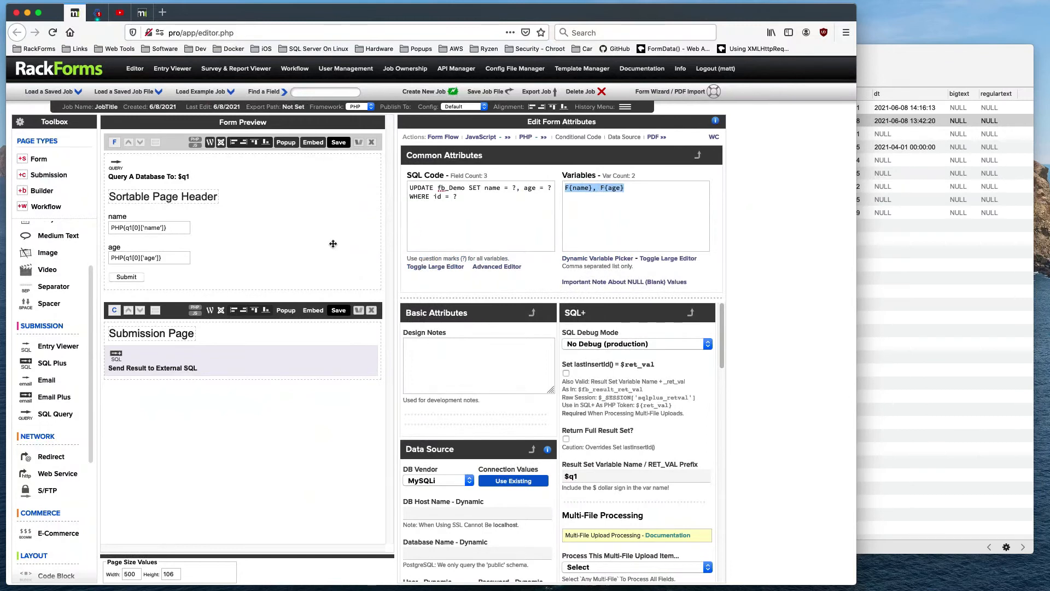
{"action": "mouse_move", "coordinate": [323, 245]}
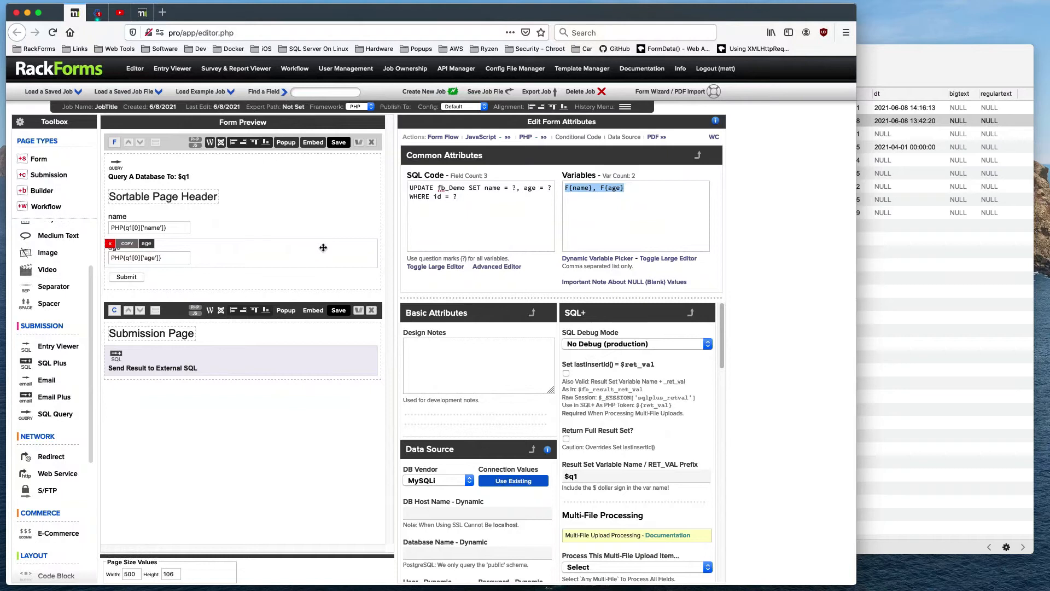
Look up the id of the first fb_demo row in the MySQL client and add 302 as the third SQL Plus variable
{"action": "left_click_drag", "start_coordinate": [462, 197], "coordinate": [399, 193]}
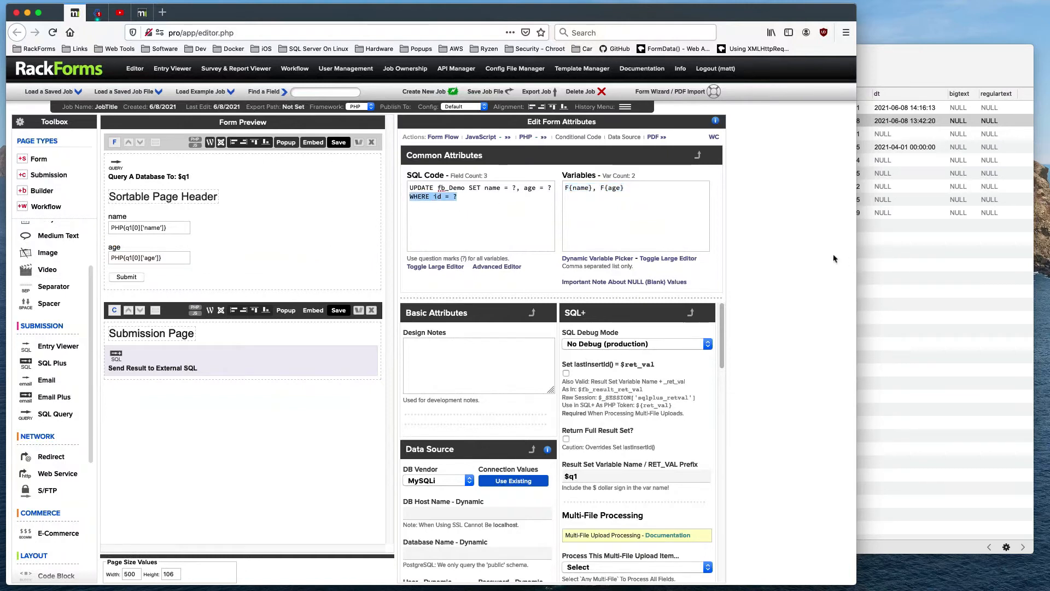
{"action": "left_click", "coordinate": [935, 291]}
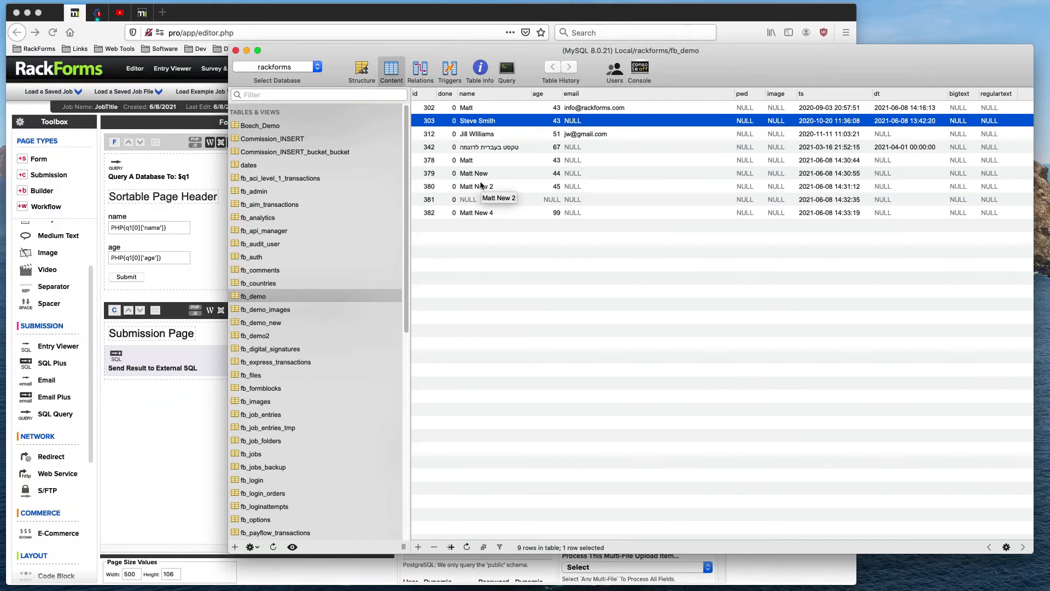
{"action": "left_click", "coordinate": [433, 109]}
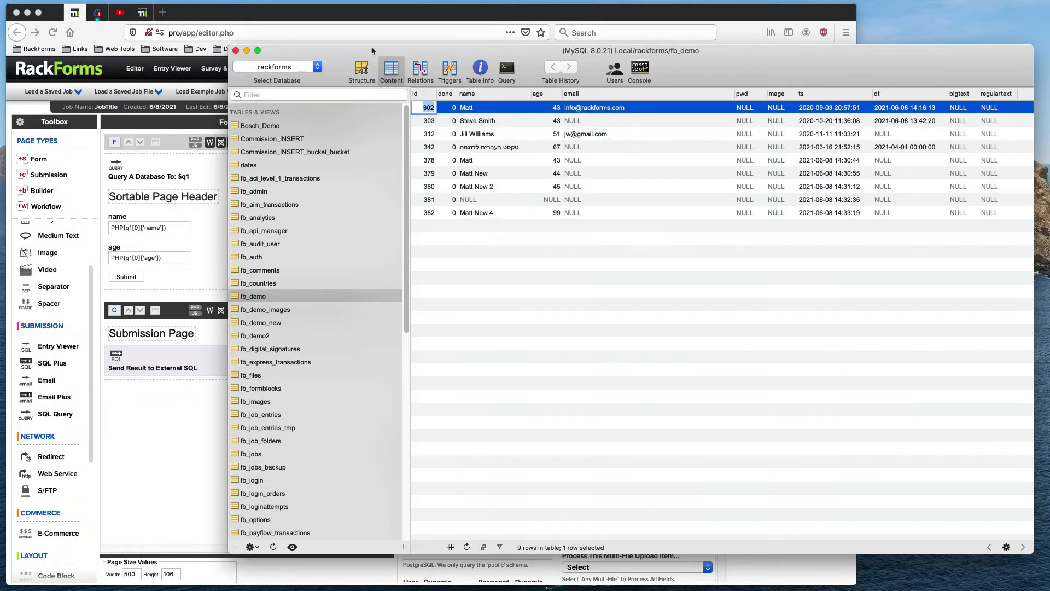
{"action": "left_click", "coordinate": [390, 28]}
{"action": "left_click_drag", "start_coordinate": [471, 200], "coordinate": [409, 197]}
{"action": "left_click", "coordinate": [674, 192]}
{"action": "type", "text": ", F{age},"}
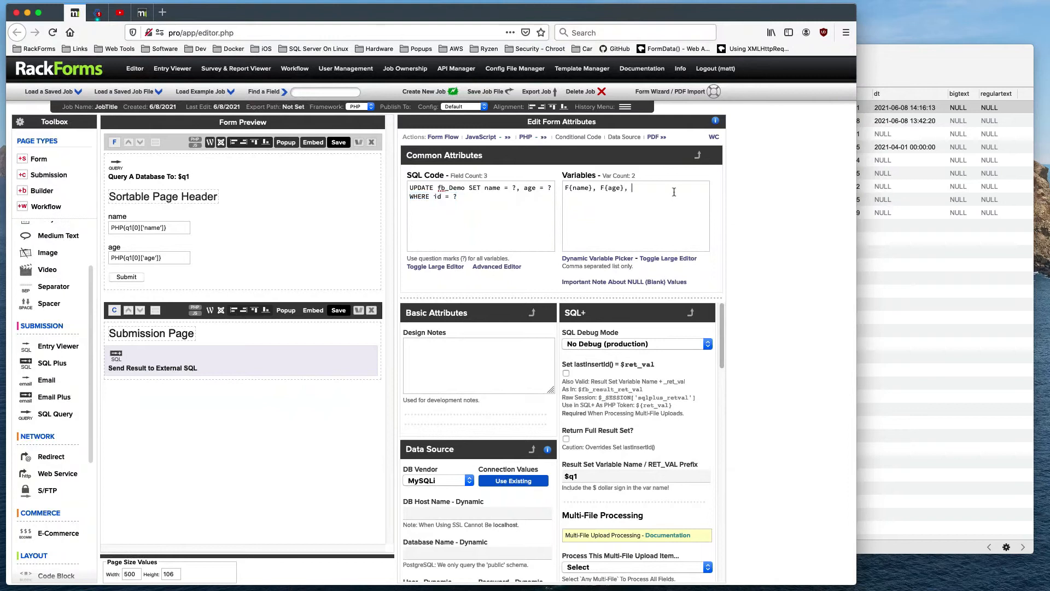
{"action": "type", "text": "302"}
Save the job, load the form preview with the row's name as the URL's name parameter, and set the age to 46
{"action": "left_click", "coordinate": [339, 142]}
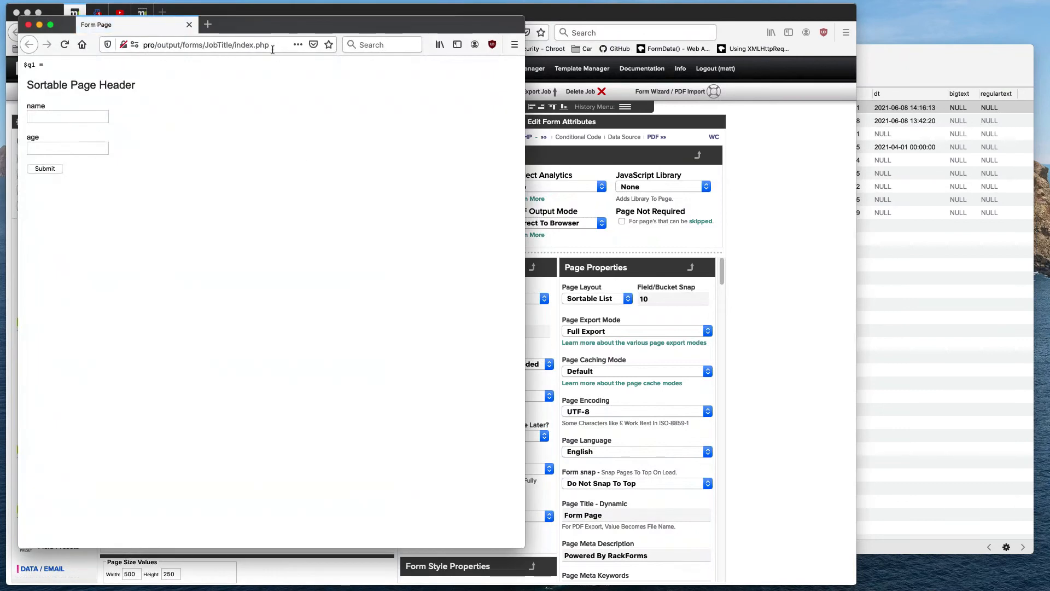
{"action": "left_click", "coordinate": [273, 49]}
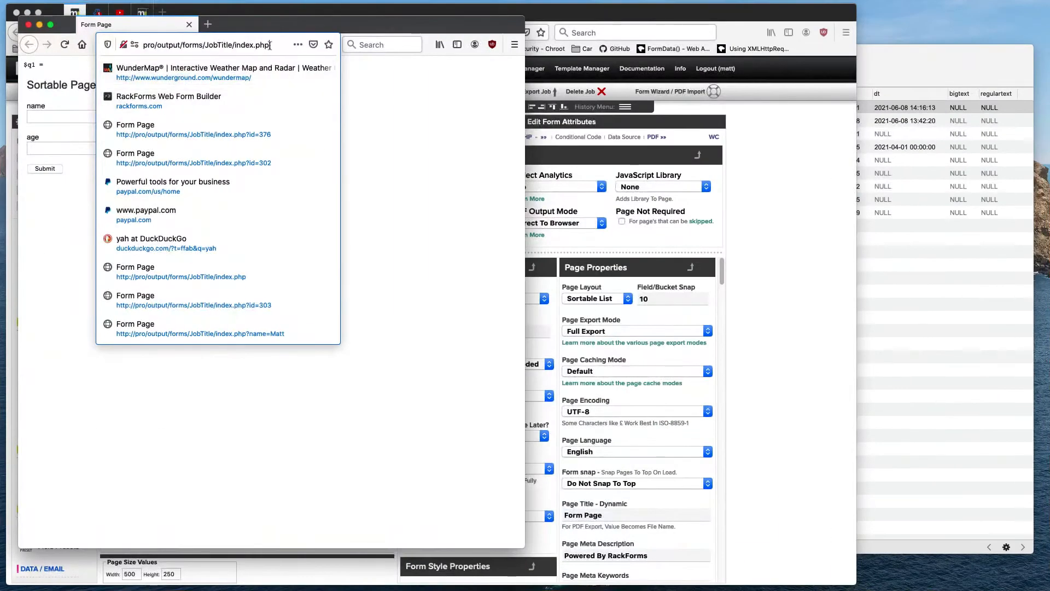
{"action": "type", "text": "?nam"}
{"action": "key", "text": "Return"}
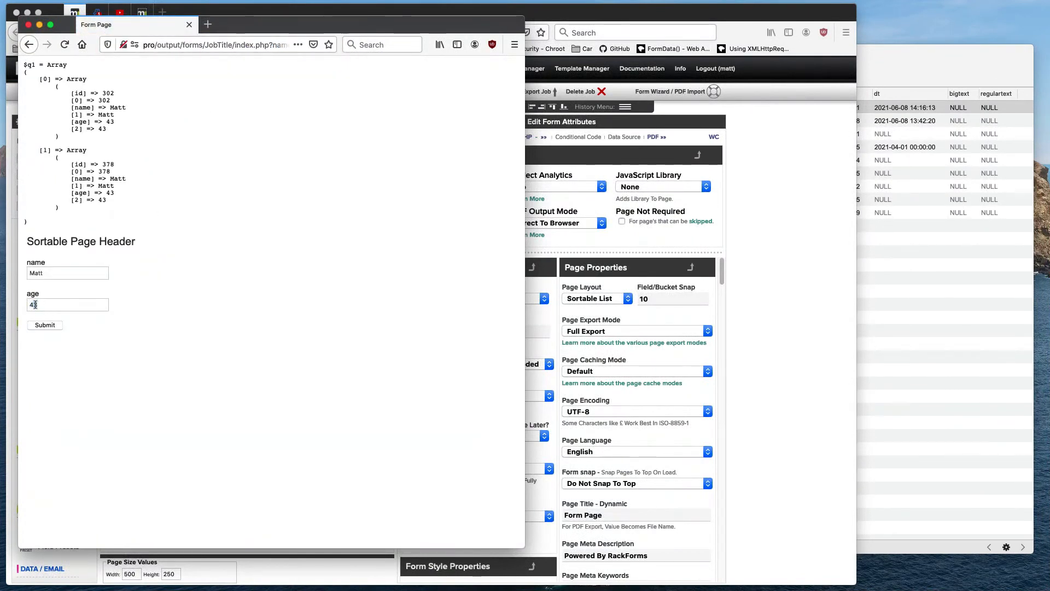
{"action": "type", "text": "6"}
Arrange the preview beside the editor, then compare row 302 in fb_demo with the SQL Plus item's variables
{"action": "mouse_move", "coordinate": [235, 29]}
{"action": "left_mouse_down"}
{"action": "mouse_move", "coordinate": [215, 42]}
{"action": "mouse_move", "coordinate": [222, 14]}
{"action": "left_mouse_up"}
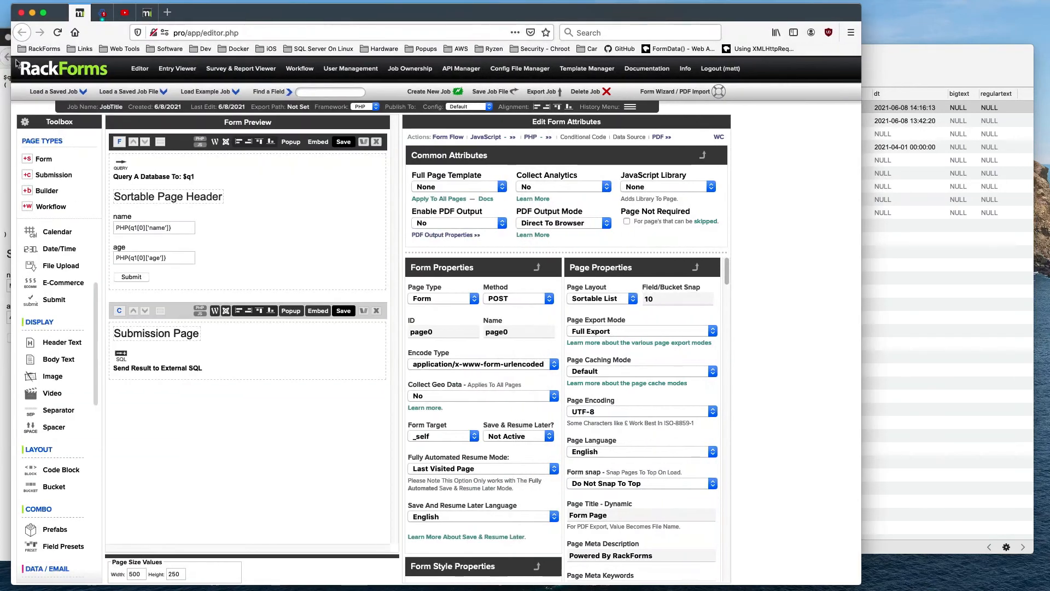
{"action": "left_click_drag", "start_coordinate": [11, 64], "coordinate": [50, 66]}
{"action": "left_click", "coordinate": [41, 67]}
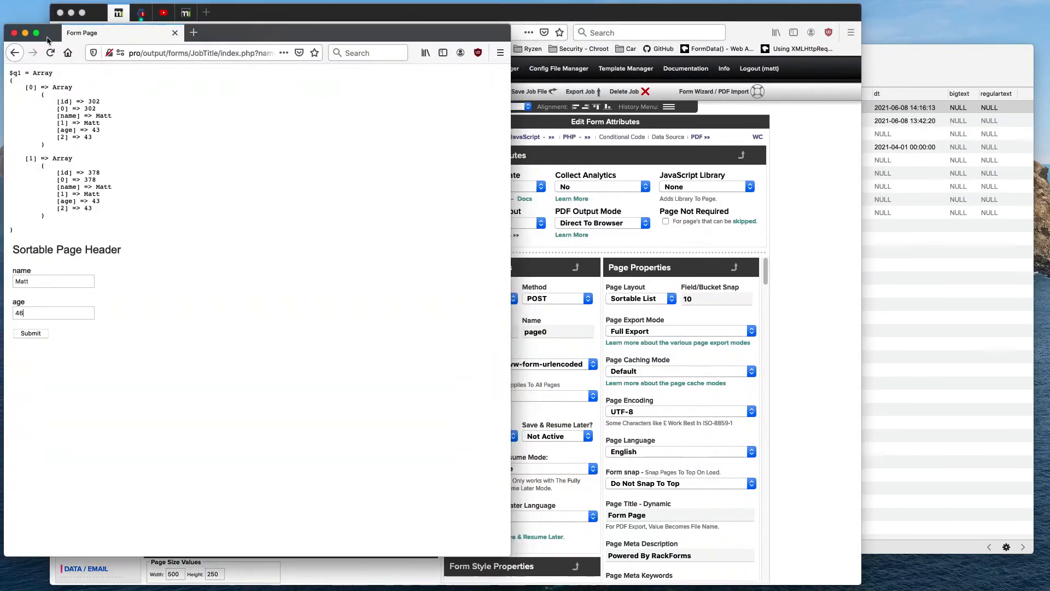
{"action": "left_click", "coordinate": [881, 262]}
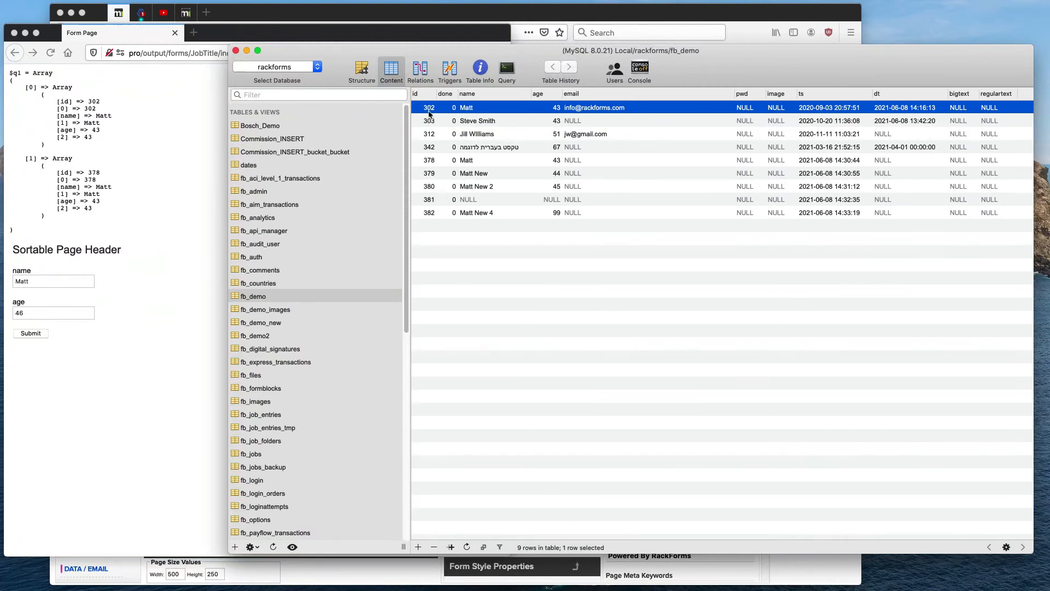
{"action": "left_click", "coordinate": [416, 38]}
{"action": "left_click", "coordinate": [454, 16]}
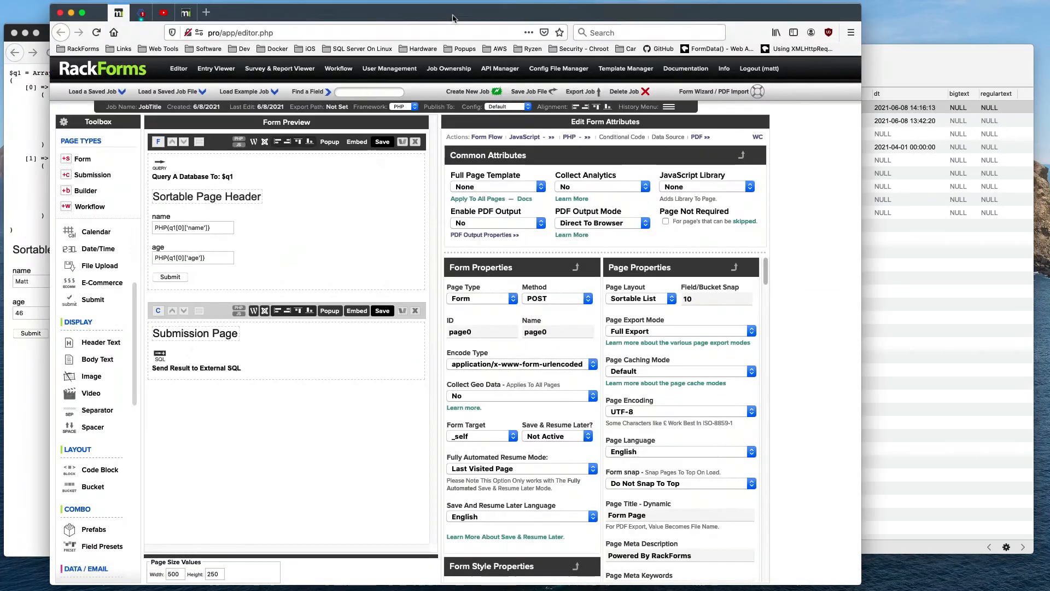
{"action": "left_click", "coordinate": [194, 357]}
{"action": "double_click", "coordinate": [680, 189]}
{"action": "left_click", "coordinate": [675, 190]}
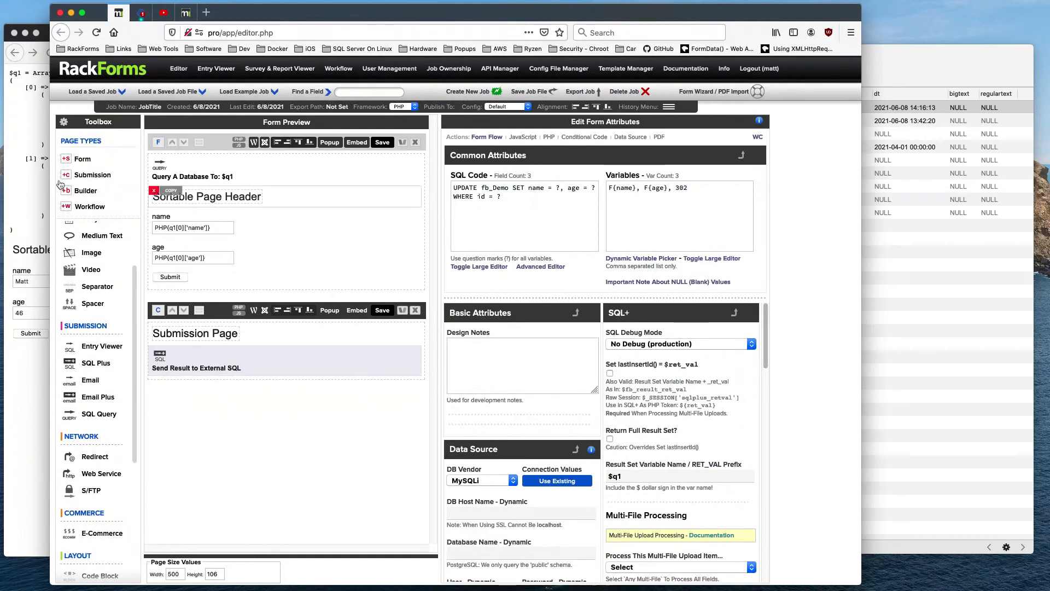
Submit the previewed form and check the fb_demo table in the MySQL client for the updated row
{"action": "left_click", "coordinate": [36, 217]}
{"action": "left_click", "coordinate": [44, 336]}
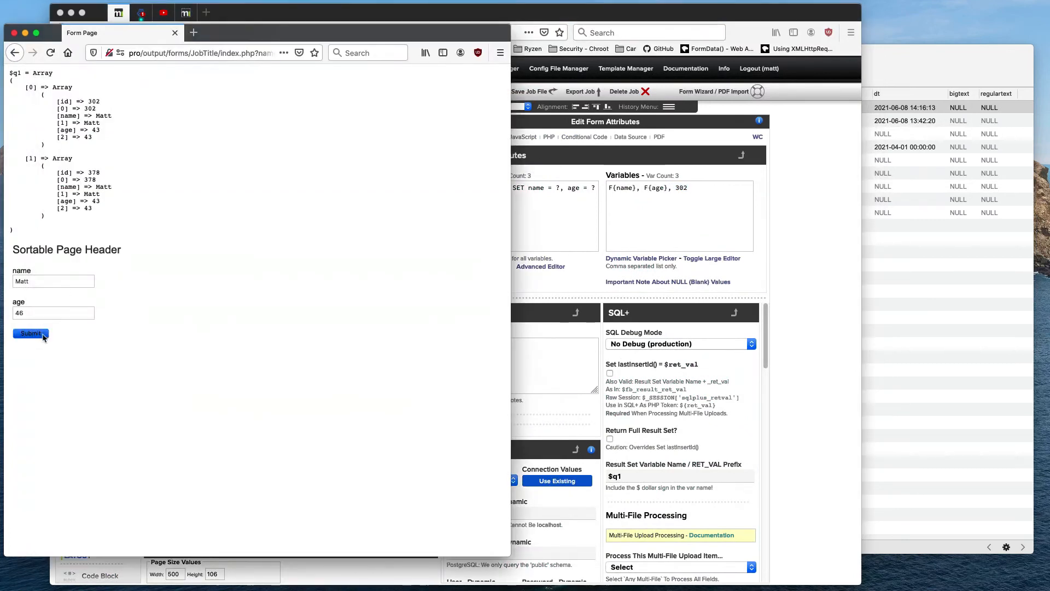
{"action": "left_click", "coordinate": [939, 290]}
{"action": "left_click", "coordinate": [567, 212]}
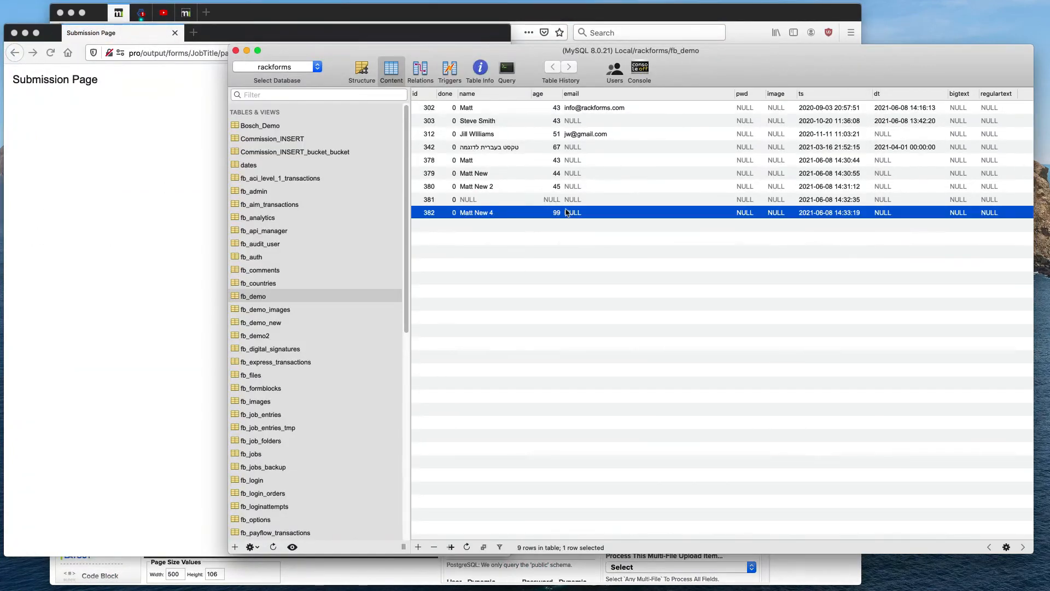
{"action": "left_click", "coordinate": [503, 213]}
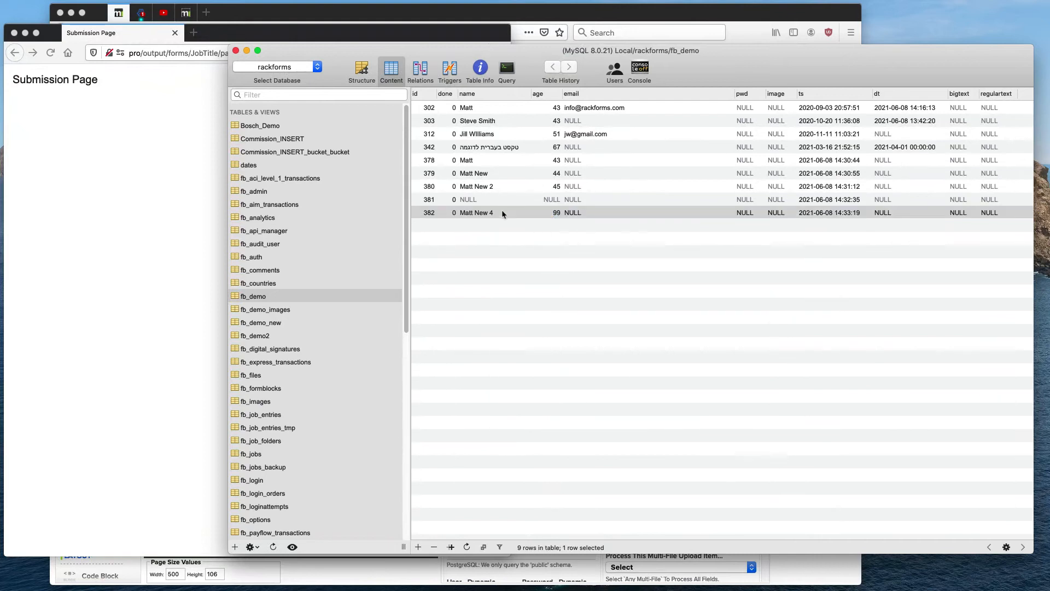
Correct the table name in the UPDATE statement to fb_demo and save the job
{"action": "left_click", "coordinate": [513, 178]}
{"action": "left_click", "coordinate": [534, 277]}
{"action": "left_click", "coordinate": [172, 147]}
{"action": "left_click", "coordinate": [321, 6]}
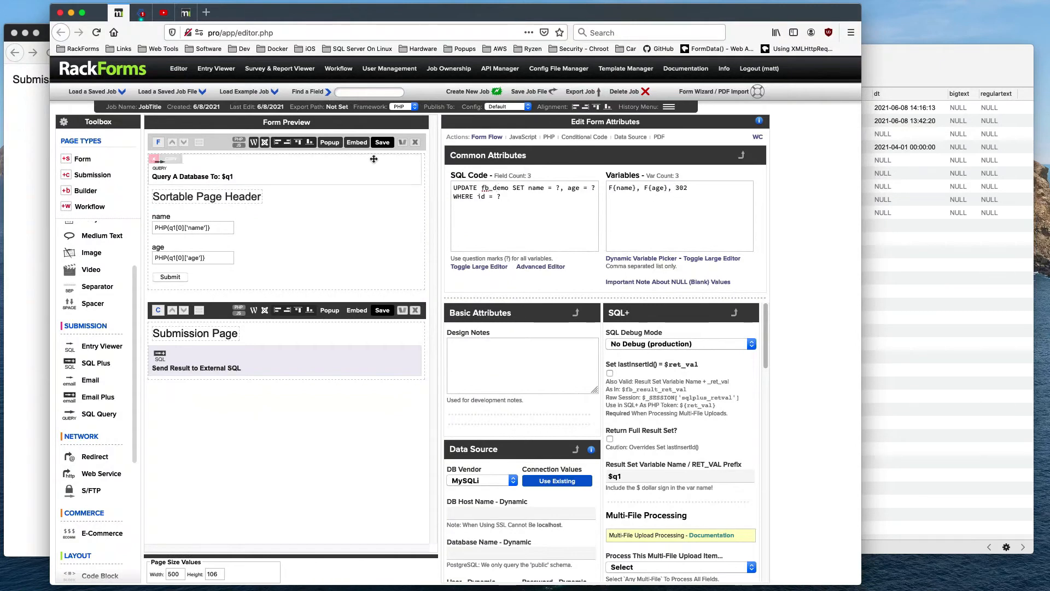
{"action": "left_click", "coordinate": [382, 142]}
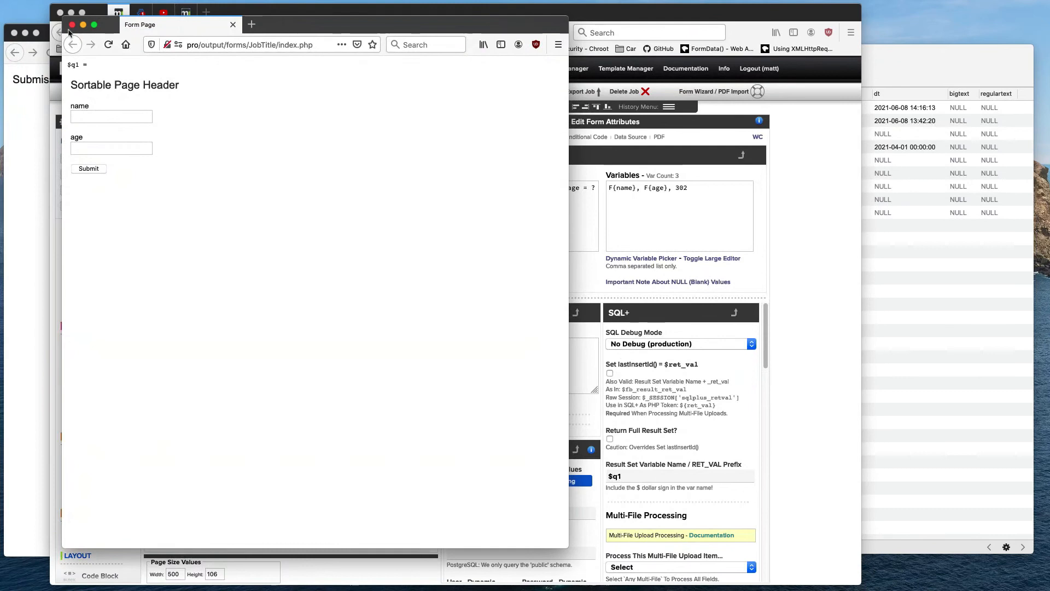
Go back to the prefilled form in the earlier preview, resubmit it with an edited age, and check fb_demo in the MySQL client
{"action": "left_click", "coordinate": [30, 148]}
{"action": "key", "text": "super+r"}
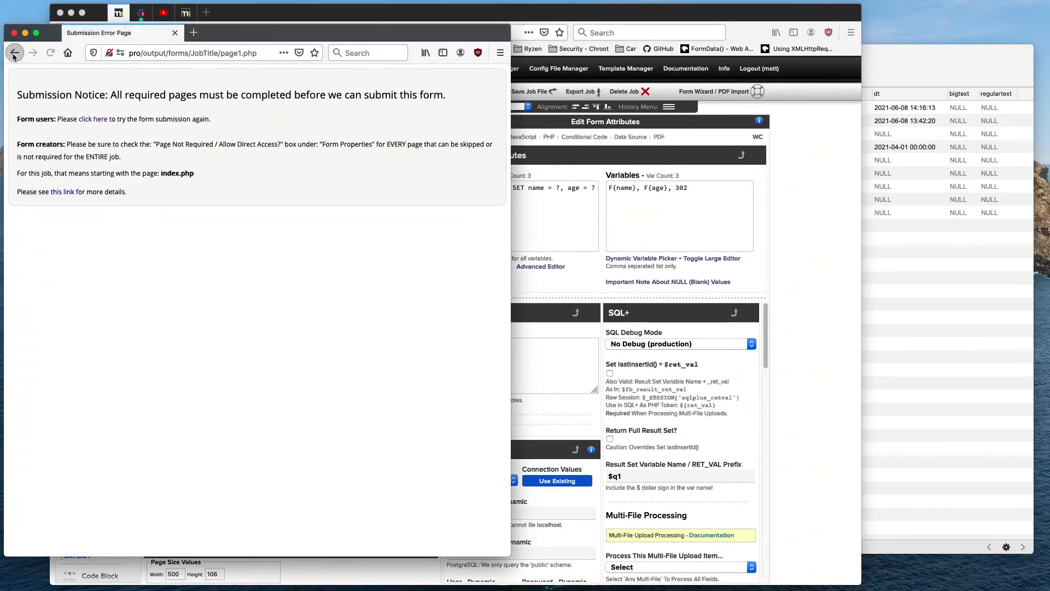
{"action": "left_click", "coordinate": [15, 52]}
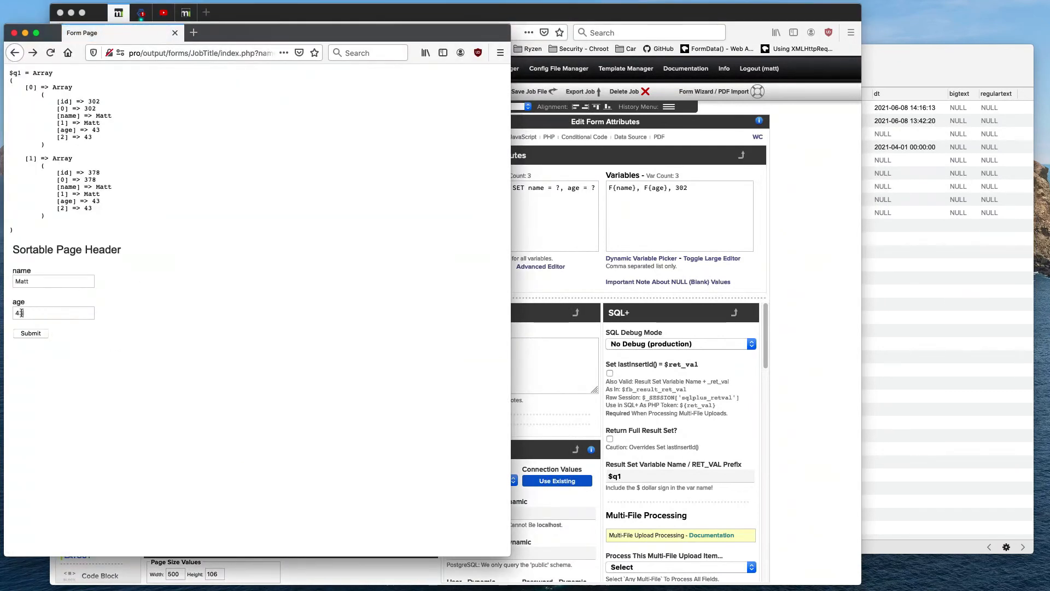
{"action": "left_click", "coordinate": [20, 313]}
{"action": "left_click", "coordinate": [30, 333]}
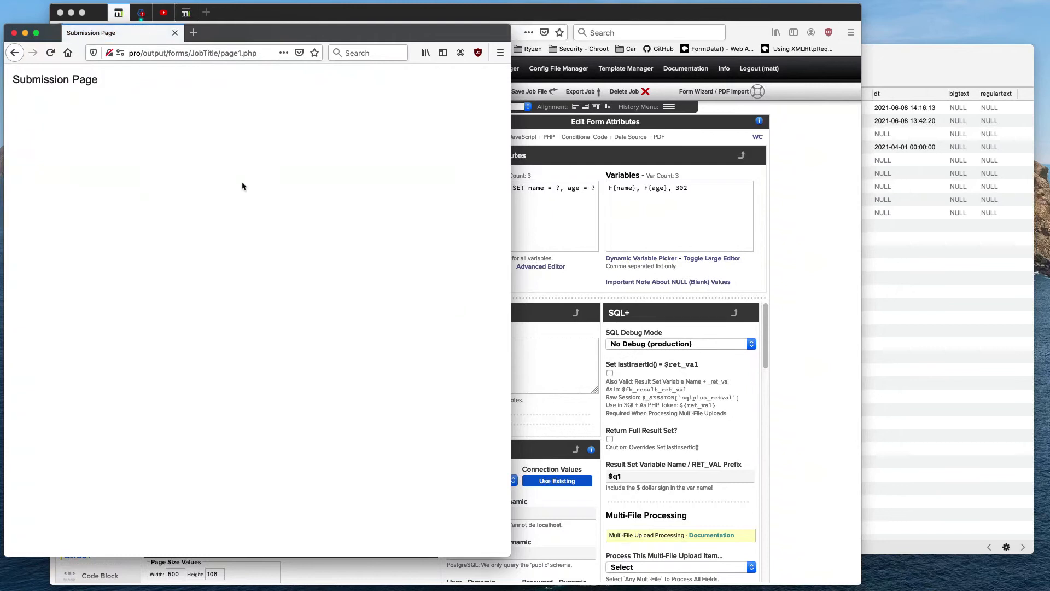
{"action": "left_click", "coordinate": [967, 271]}
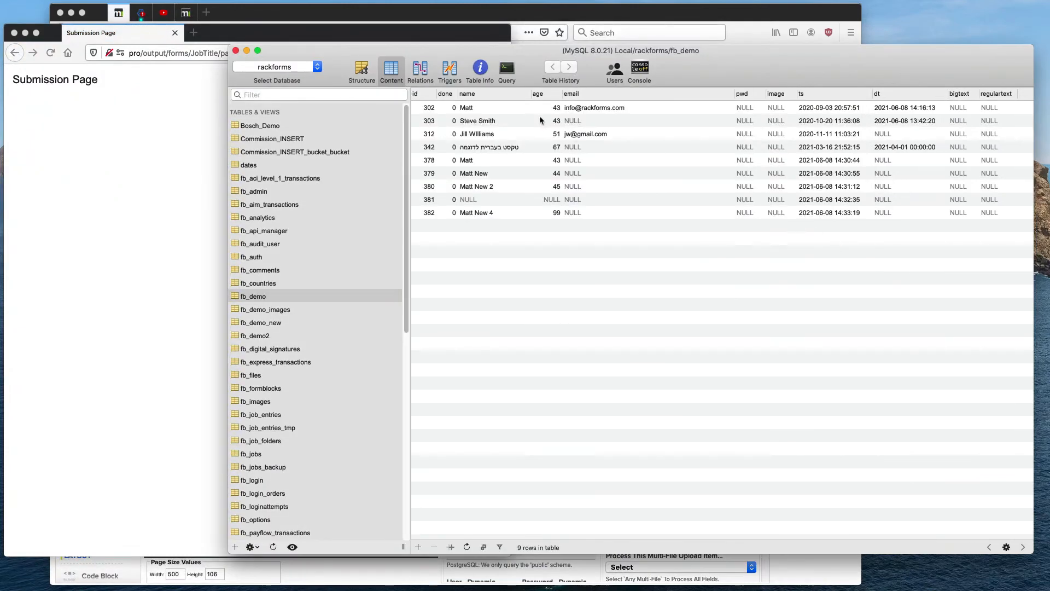
Review the UPDATE statement's id condition and remove the hard-coded 302 from the SQL Plus item's variables
{"action": "left_click", "coordinate": [574, 19]}
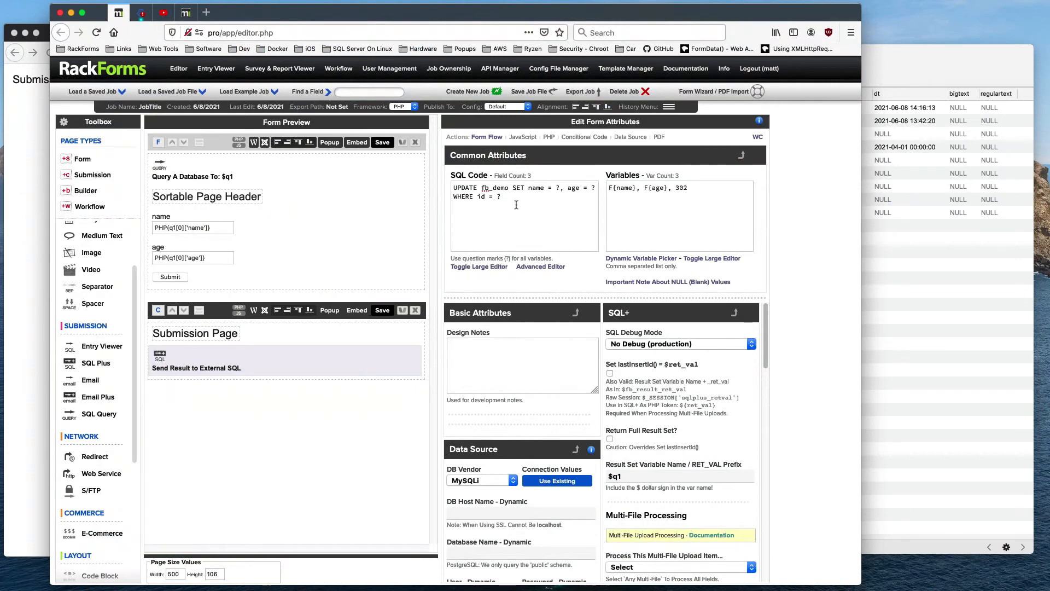
{"action": "left_click_drag", "start_coordinate": [688, 187], "coordinate": [676, 188]}
{"action": "left_click", "coordinate": [897, 102]}
{"action": "left_click", "coordinate": [416, 15]}
{"action": "left_click", "coordinate": [497, 198]}
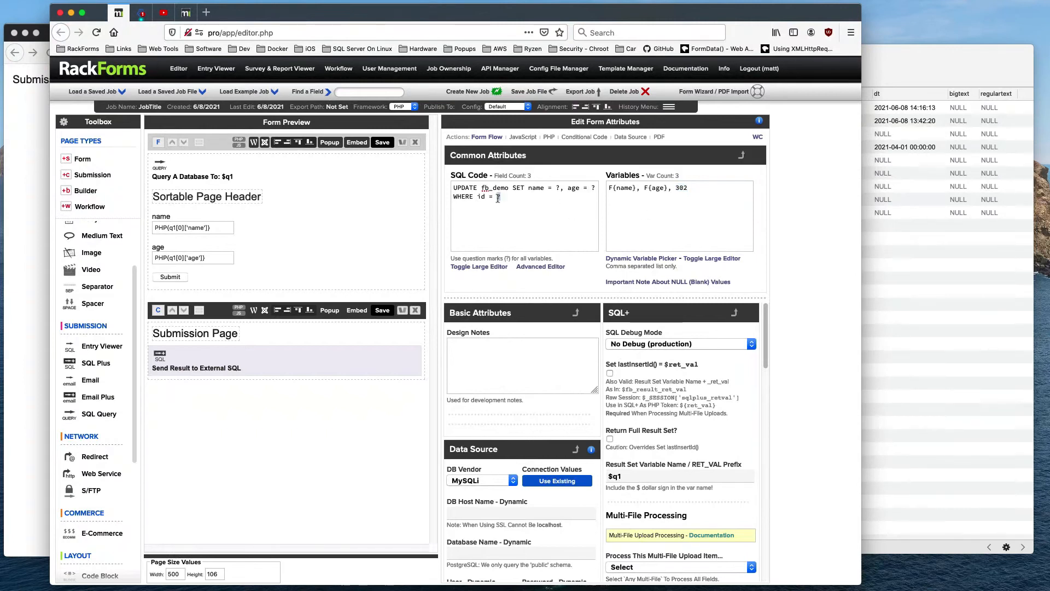
{"action": "double_click", "coordinate": [678, 187]}
{"action": "key", "text": "BackSpace"}
Add a text field named id above the name field and pick the $q1 query's id column as its default value
{"action": "left_click", "coordinate": [246, 199]}
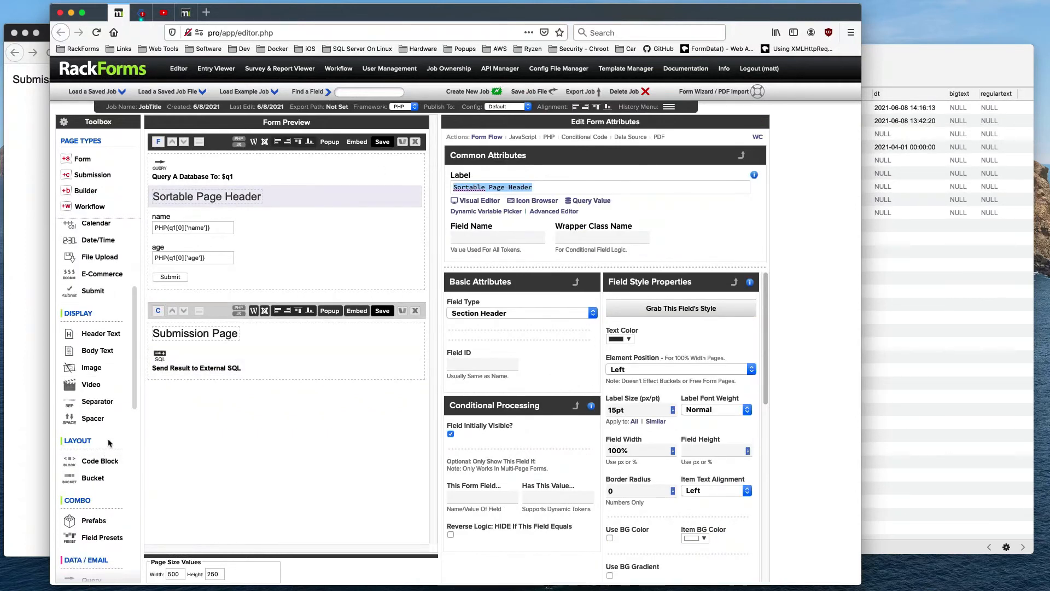
{"action": "scroll", "coordinate": [109, 443], "scroll_direction": "up", "scroll_amount": 5}
{"action": "left_click", "coordinate": [91, 257]}
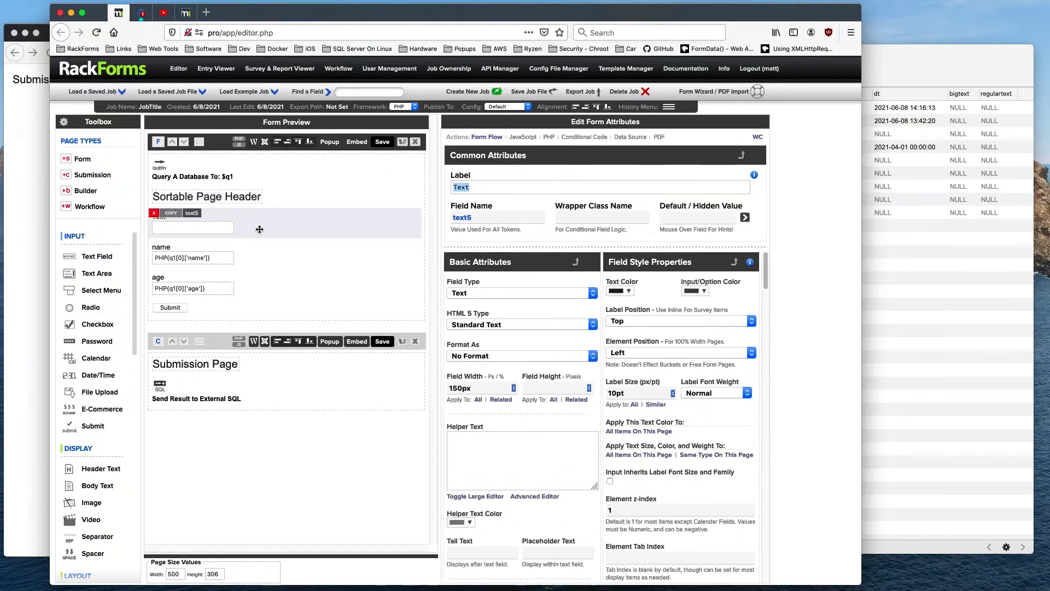
{"action": "type", "text": "id"}
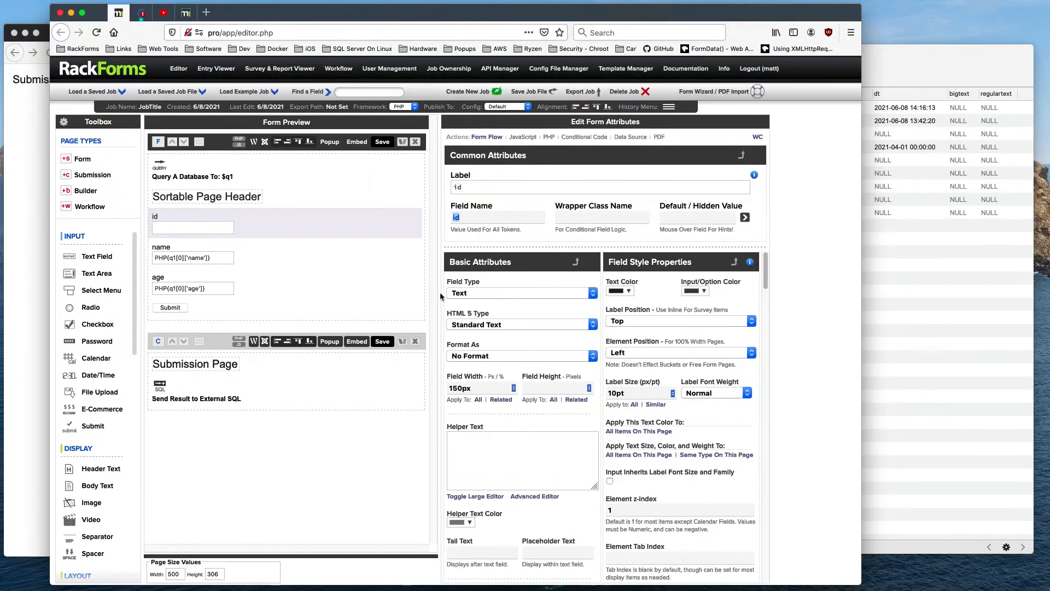
{"action": "left_click", "coordinate": [744, 218]}
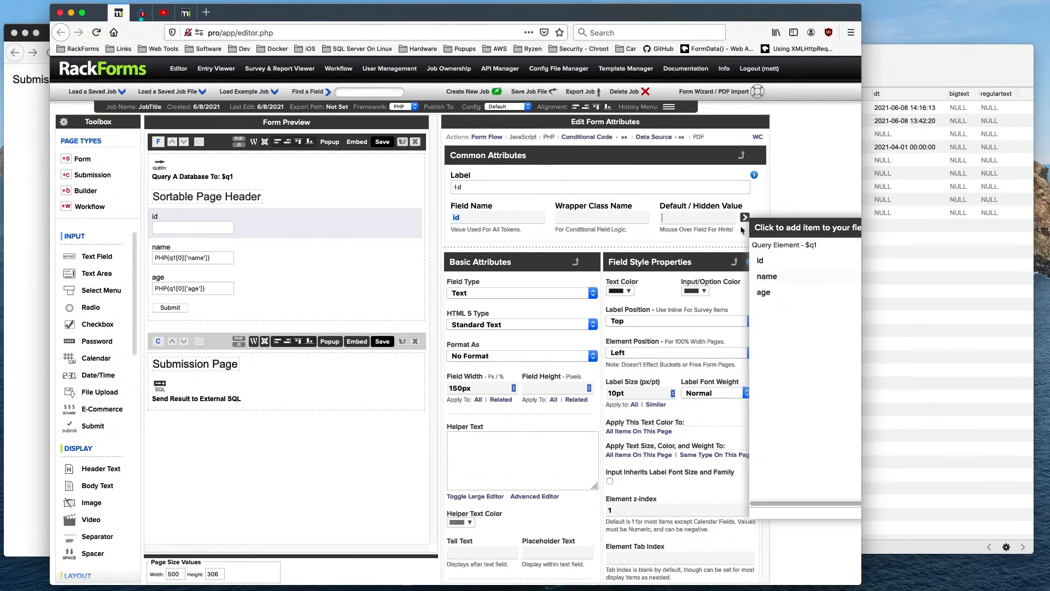
{"action": "left_click", "coordinate": [766, 259]}
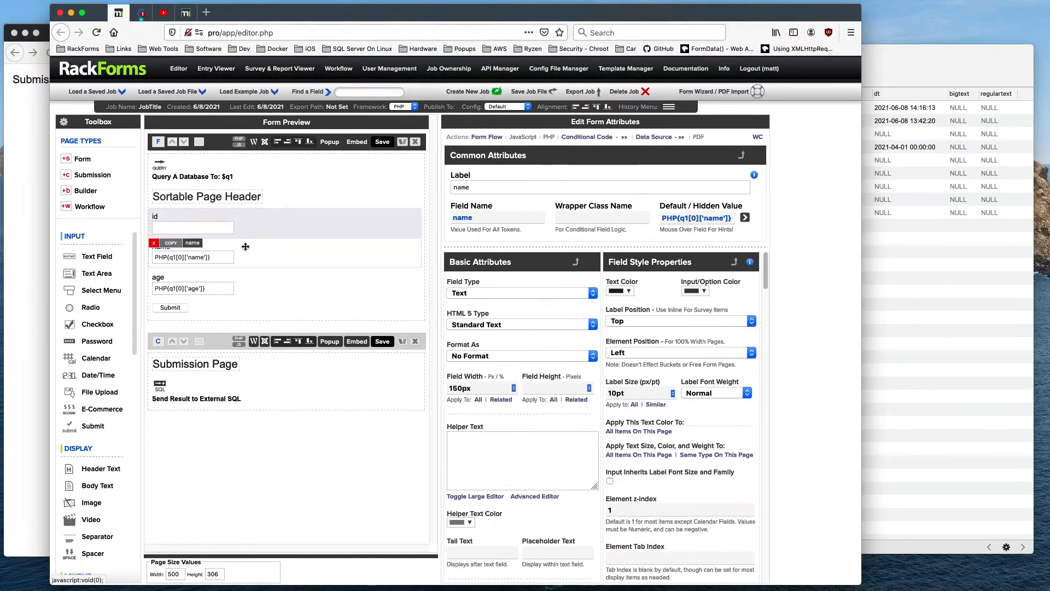
Add the new id field as the third SQL Plus variable so the list reads F{name}, F{age}, F{id}
{"action": "left_click", "coordinate": [197, 395]}
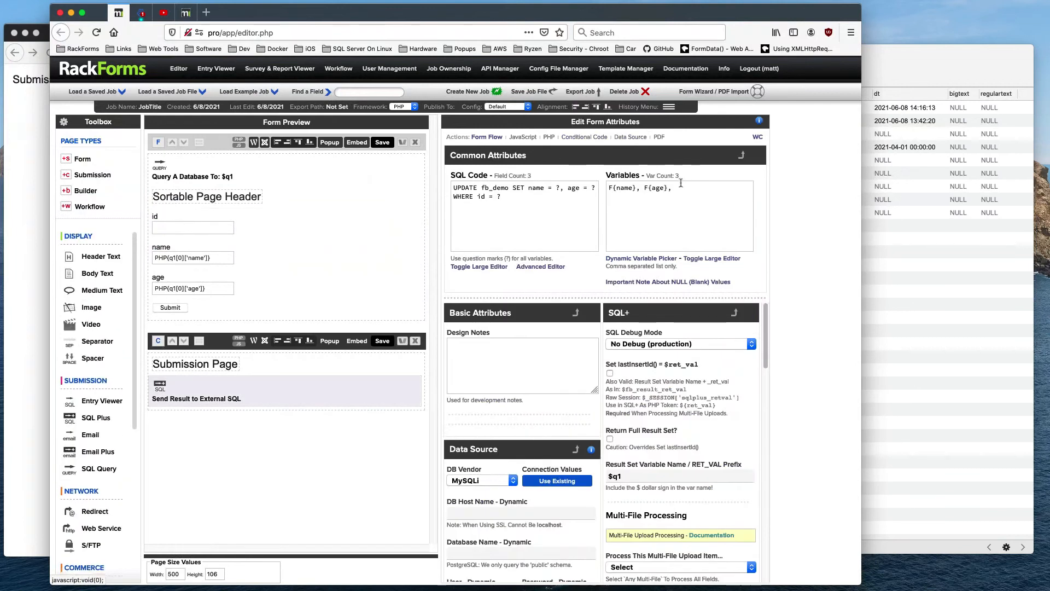
{"action": "left_click", "coordinate": [648, 258]}
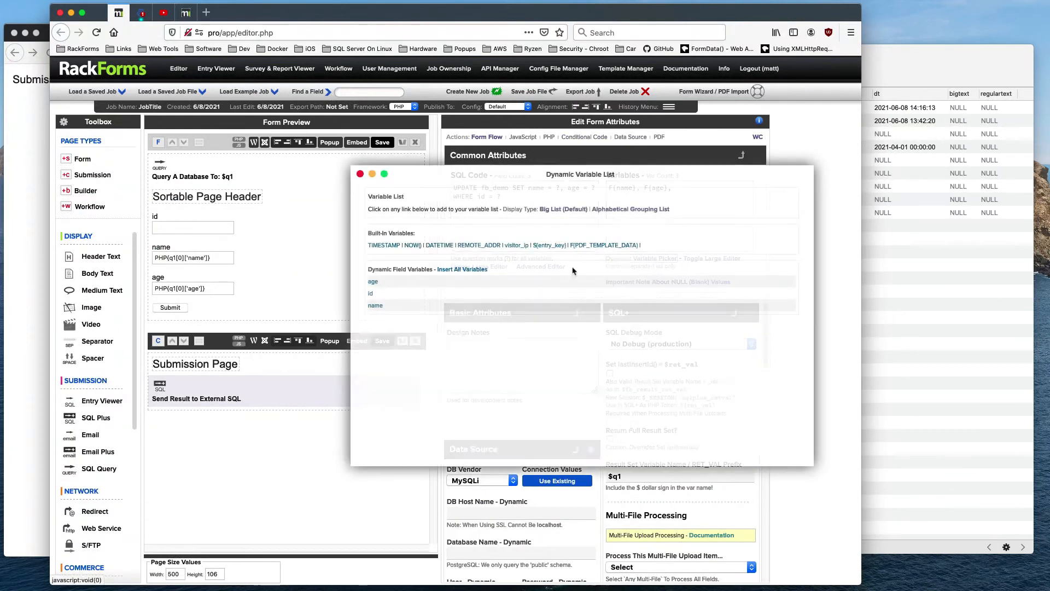
{"action": "left_click", "coordinate": [359, 174]}
{"action": "key", "text": "BackSpace"}
{"action": "key", "text": "BackSpace"}
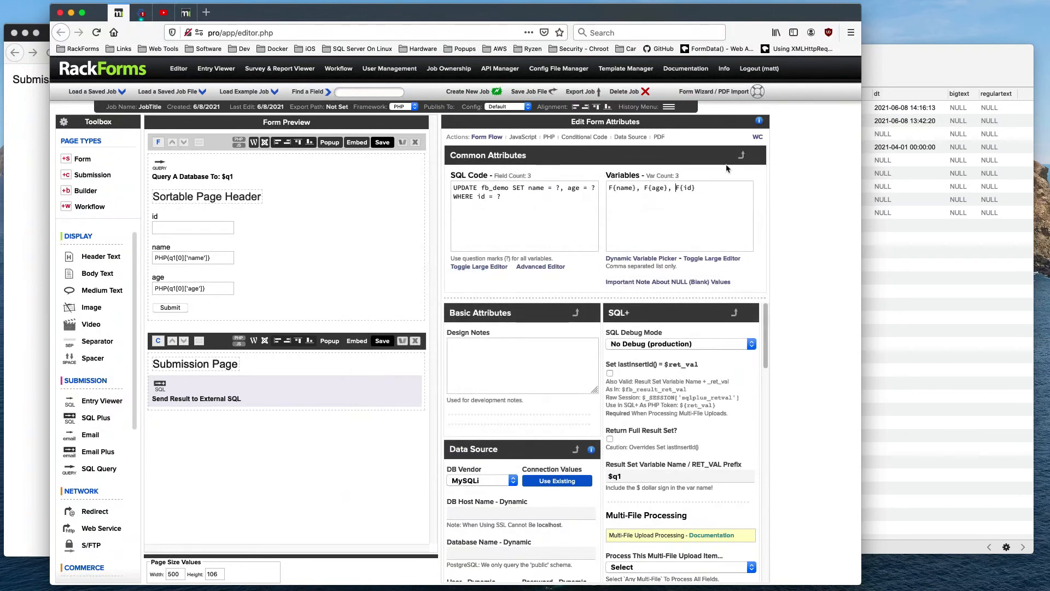
Save the form page, then resubmit the prefilled form in the earlier preview with the age set to 46
{"action": "left_click", "coordinate": [383, 142]}
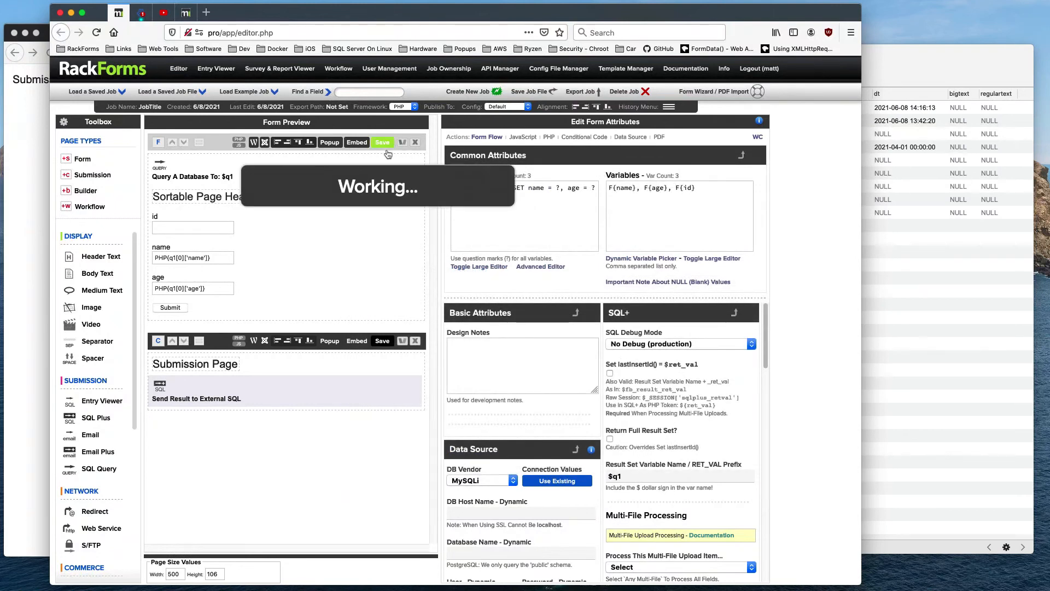
{"action": "left_click", "coordinate": [72, 25]}
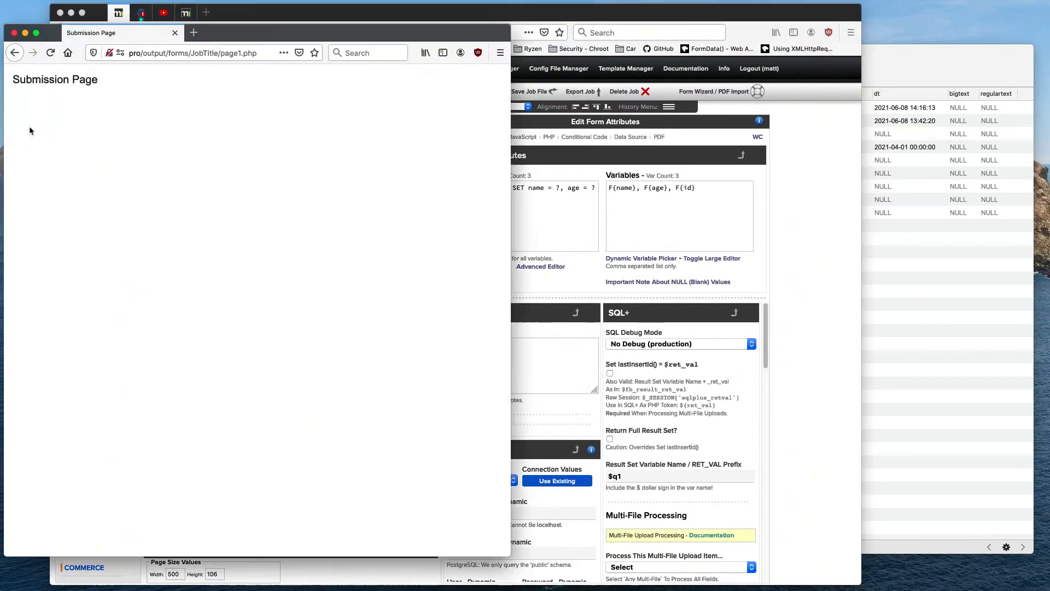
{"action": "left_click", "coordinate": [15, 53]}
{"action": "left_click_drag", "start_coordinate": [41, 343], "coordinate": [8, 352]}
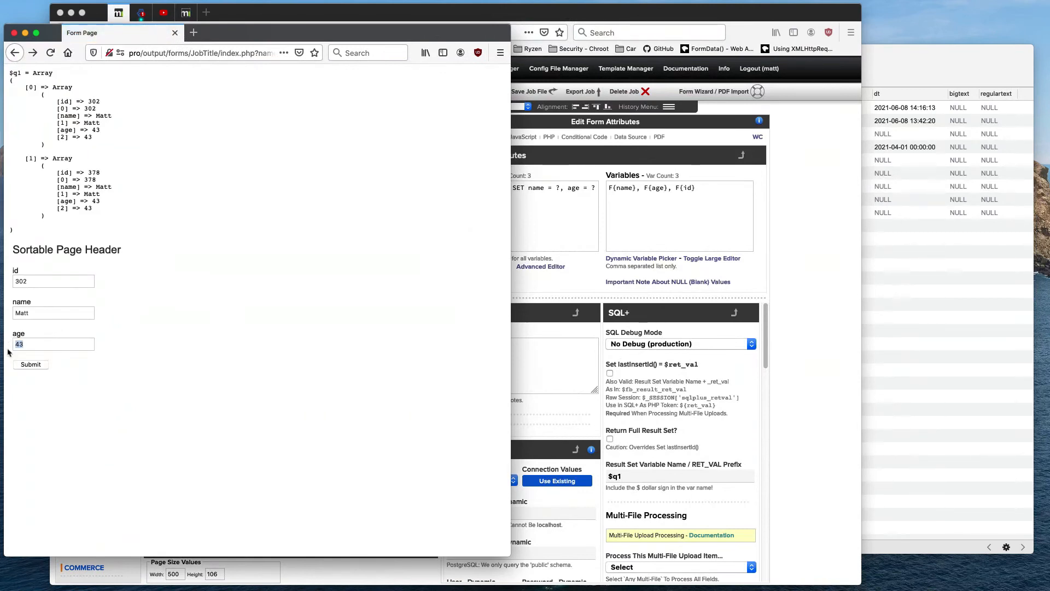
{"action": "type", "text": "46"}
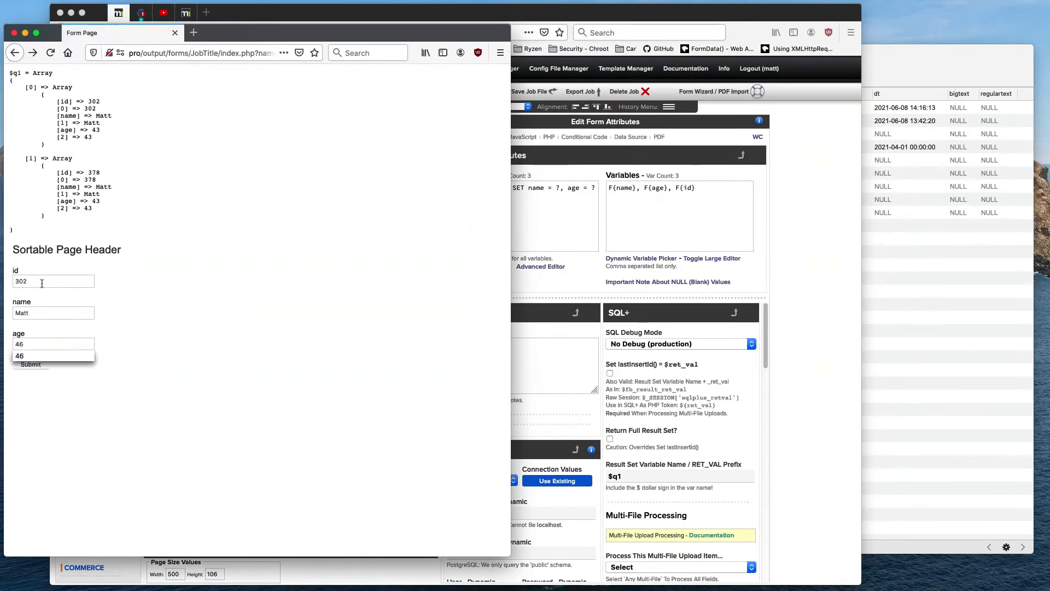
{"action": "left_click", "coordinate": [31, 364]}
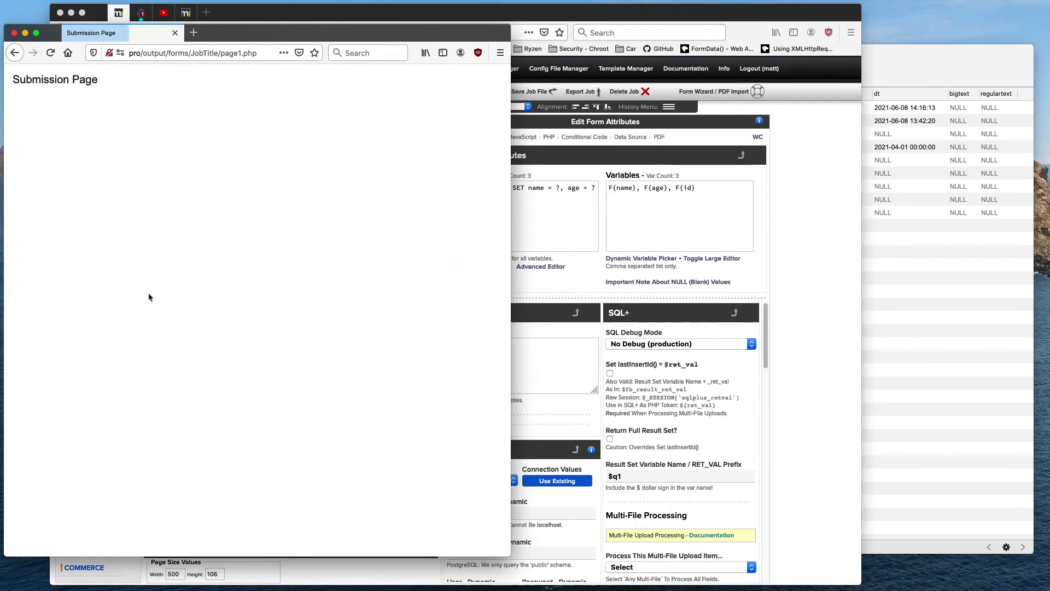
Check the age of the record with id 302 in the fb_demo table in the MySQL client
{"action": "left_click", "coordinate": [955, 310]}
{"action": "left_click", "coordinate": [557, 108]}
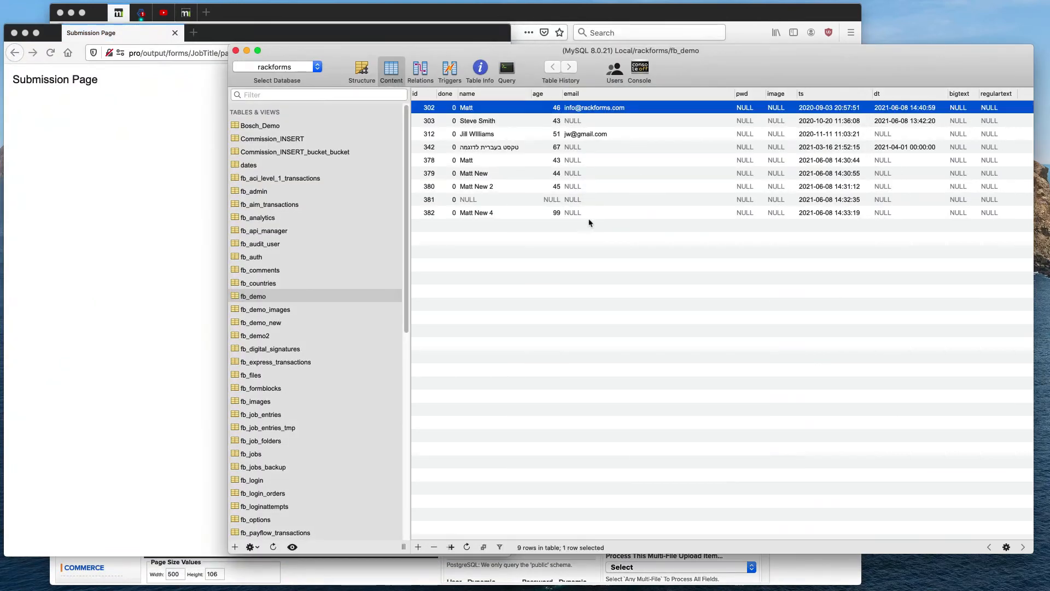
{"action": "double_click", "coordinate": [548, 108]}
{"action": "left_click", "coordinate": [560, 297]}
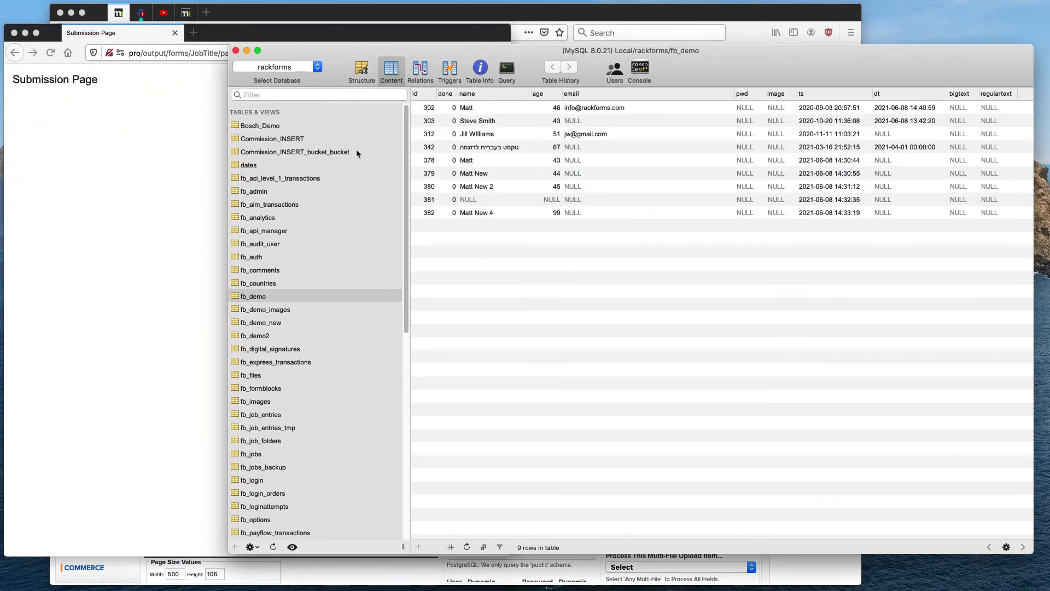
Return to the RackForms editor and review the SQL Plus item's variables, especially the F{id} token
{"action": "left_click", "coordinate": [259, 10]}
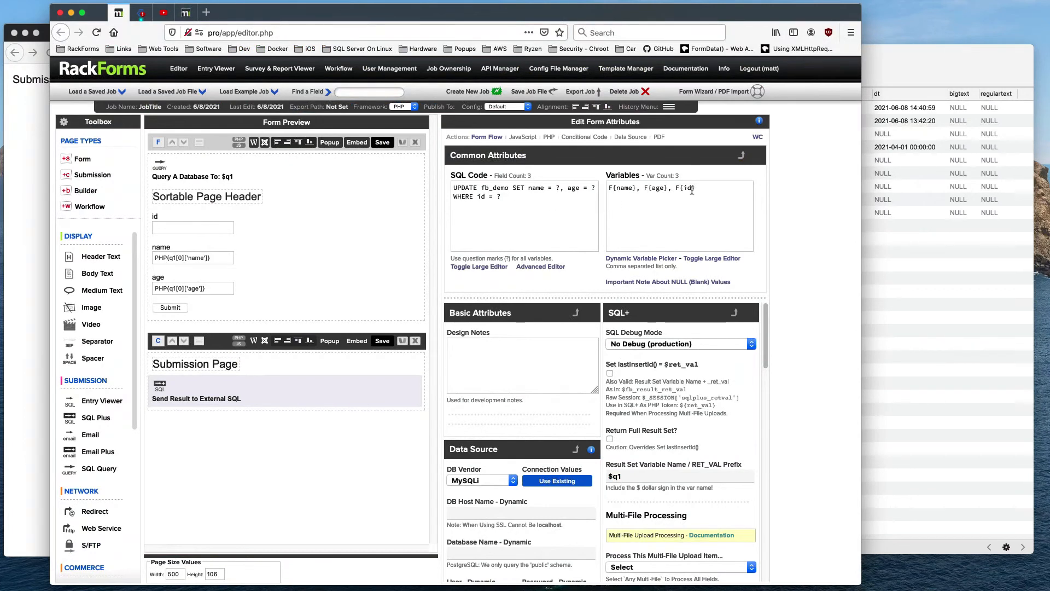
{"action": "left_click_drag", "start_coordinate": [692, 190], "coordinate": [564, 169]}
{"action": "left_click", "coordinate": [675, 212]}
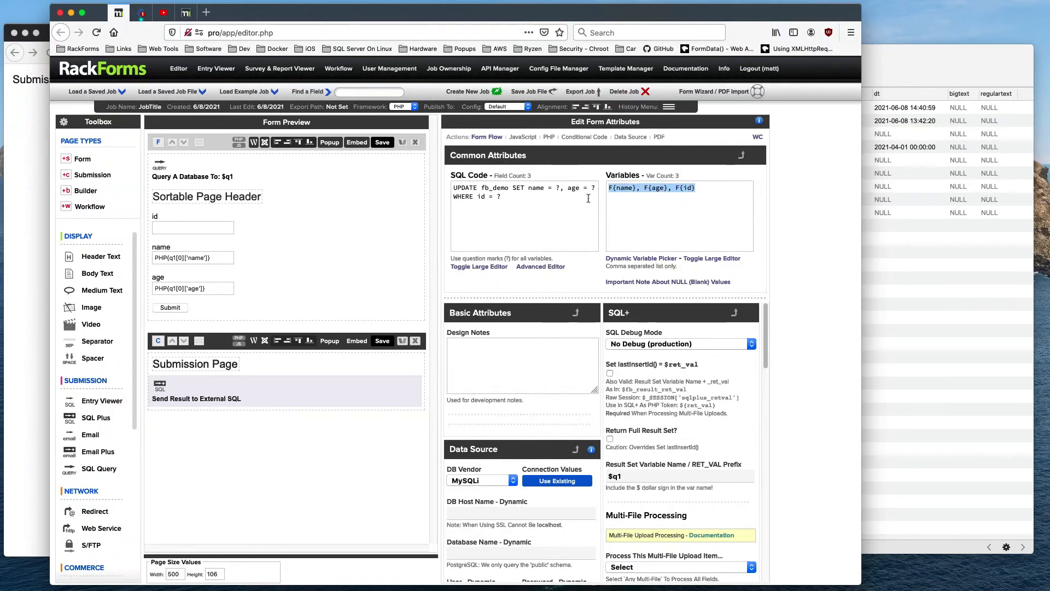
{"action": "left_click", "coordinate": [699, 196]}
{"action": "left_click_drag", "start_coordinate": [709, 192], "coordinate": [545, 180]}
{"action": "left_click_drag", "start_coordinate": [697, 188], "coordinate": [674, 186]}
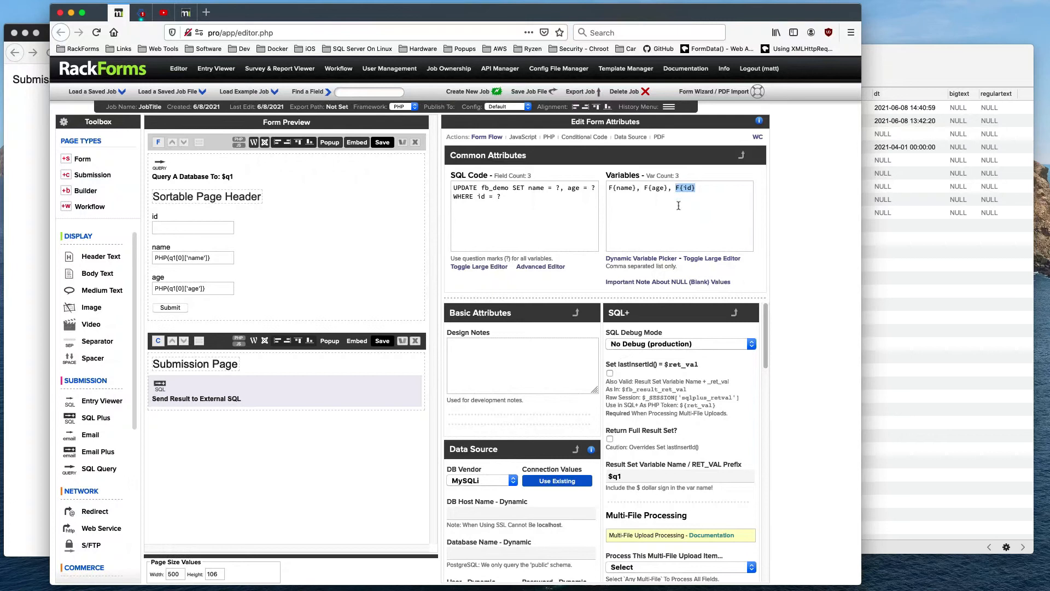
Compare the Query item's SELECT statement and G{name} variable with the SQL Plus item's F{} variables
{"action": "left_click", "coordinate": [318, 171]}
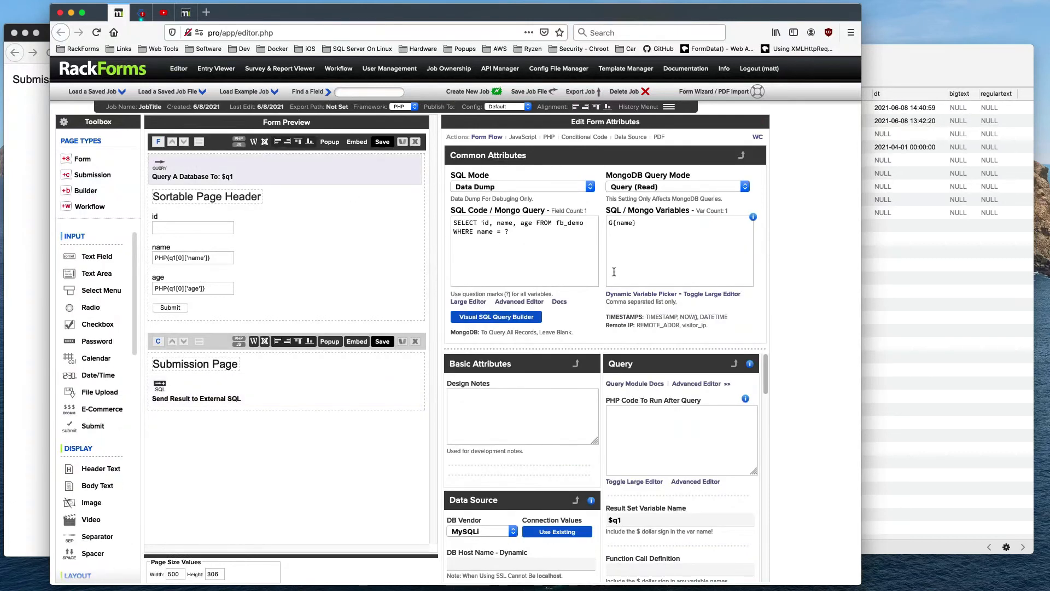
{"action": "left_click", "coordinate": [224, 383]}
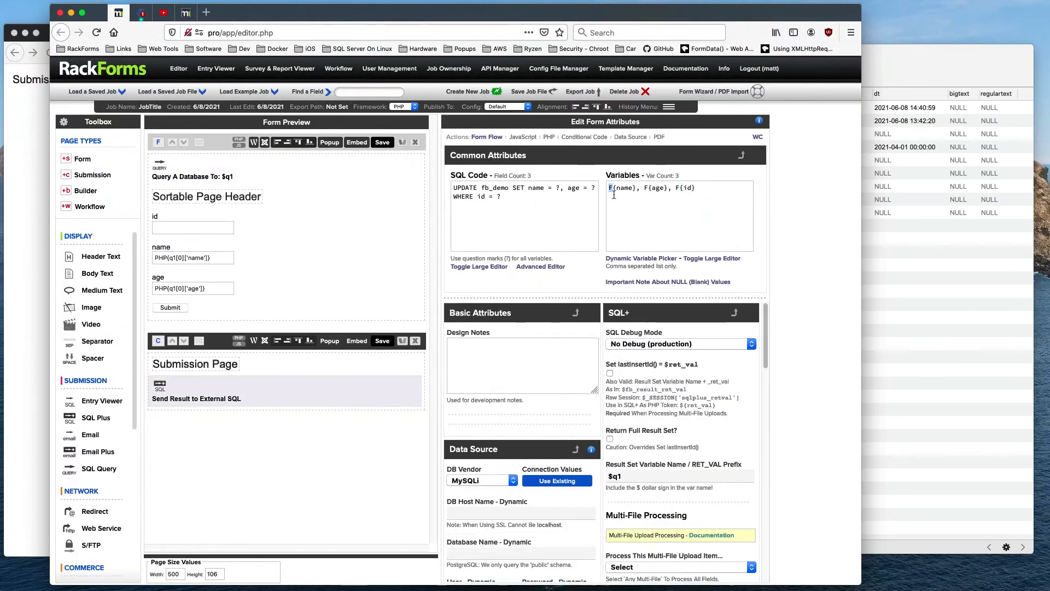
{"action": "left_click", "coordinate": [216, 176]}
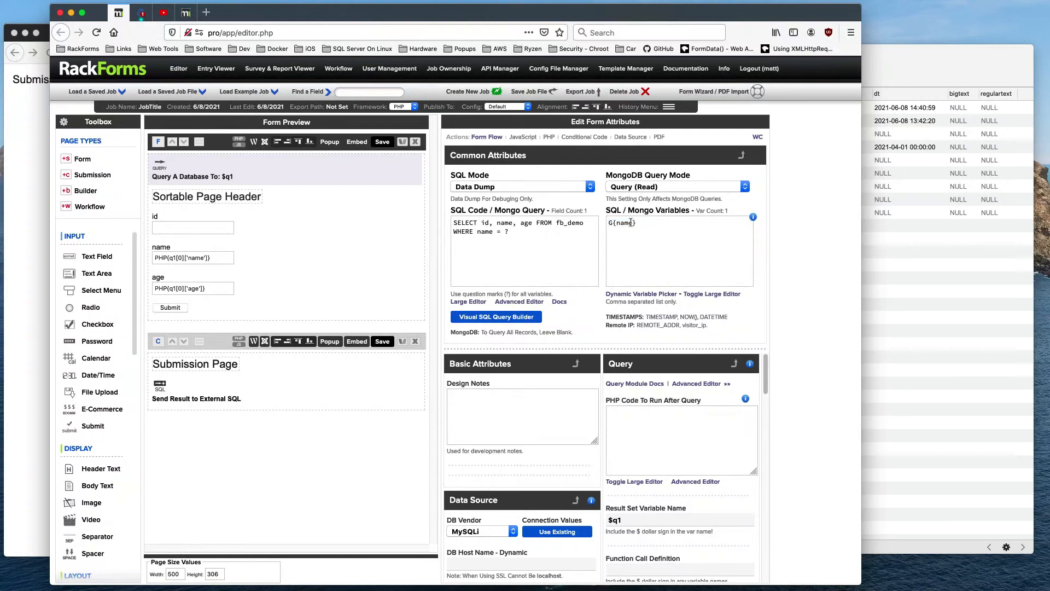
{"action": "triple_click", "coordinate": [630, 222]}
{"action": "mouse_move", "coordinate": [752, 217]}
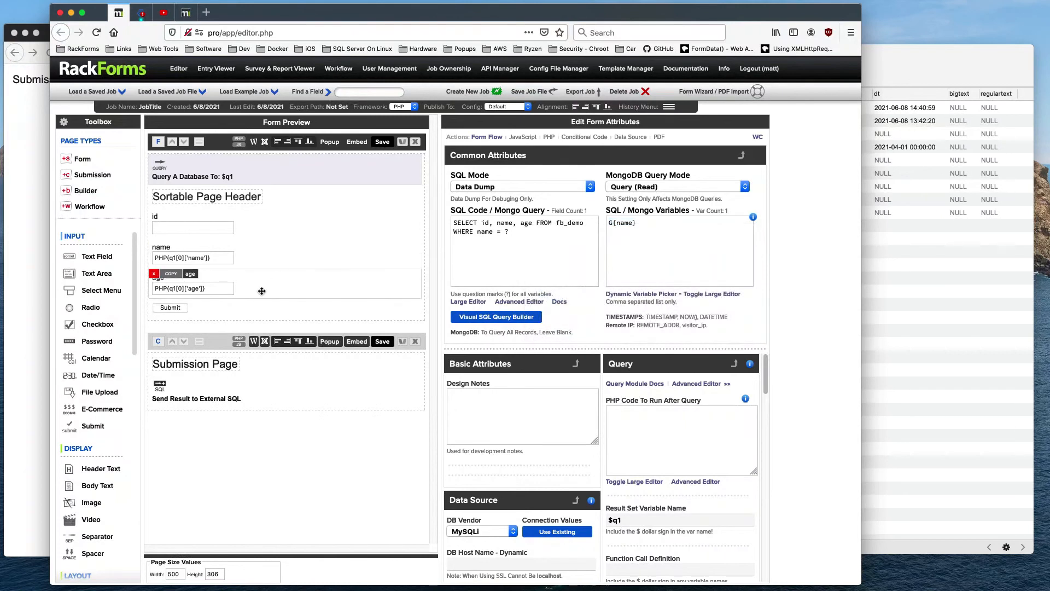
{"action": "left_click", "coordinate": [191, 392]}
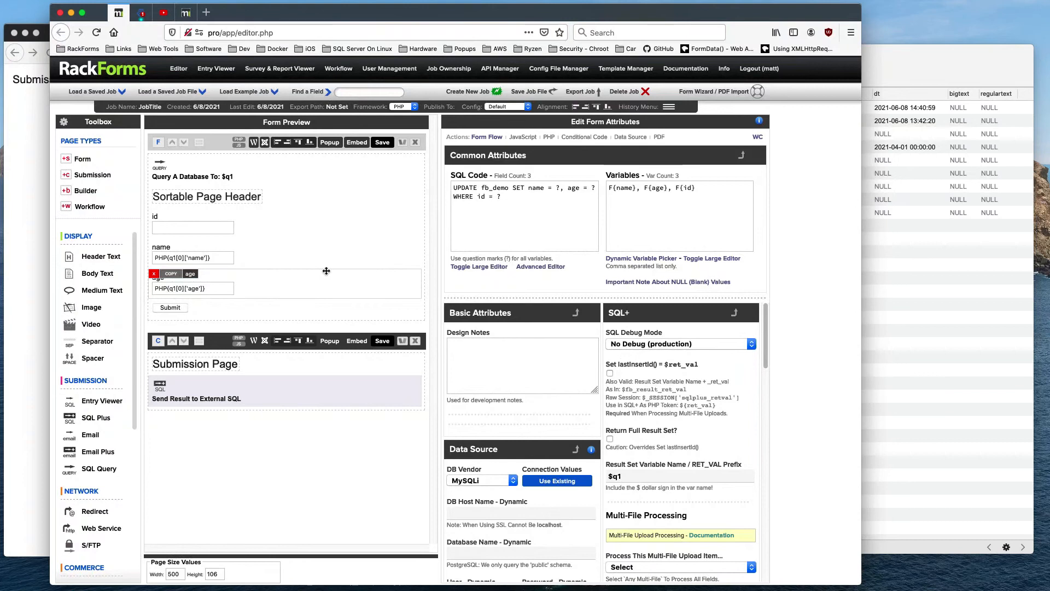
{"action": "left_click", "coordinate": [218, 160]}
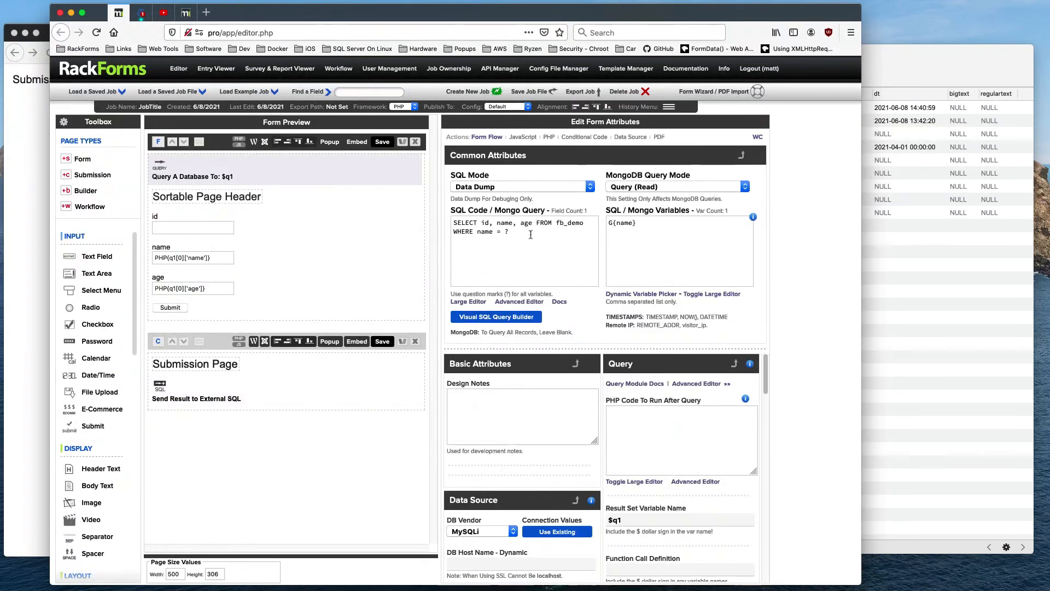
{"action": "left_click", "coordinate": [672, 229]}
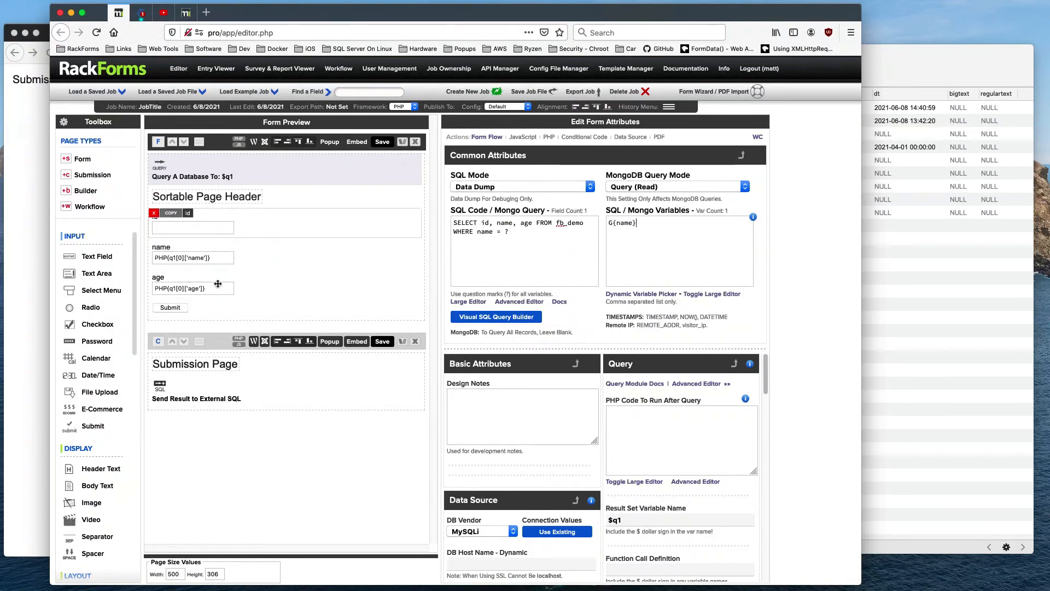
Review the SQL Plus item's UPDATE statement alongside its name and age variables
{"action": "left_click", "coordinate": [197, 395]}
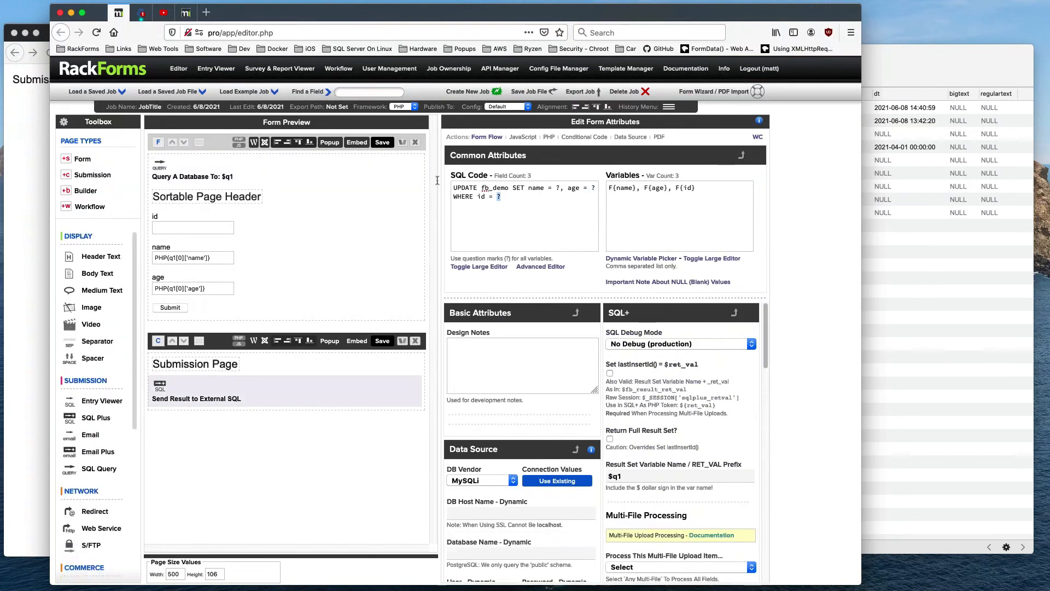
{"action": "key", "text": "super+a"}
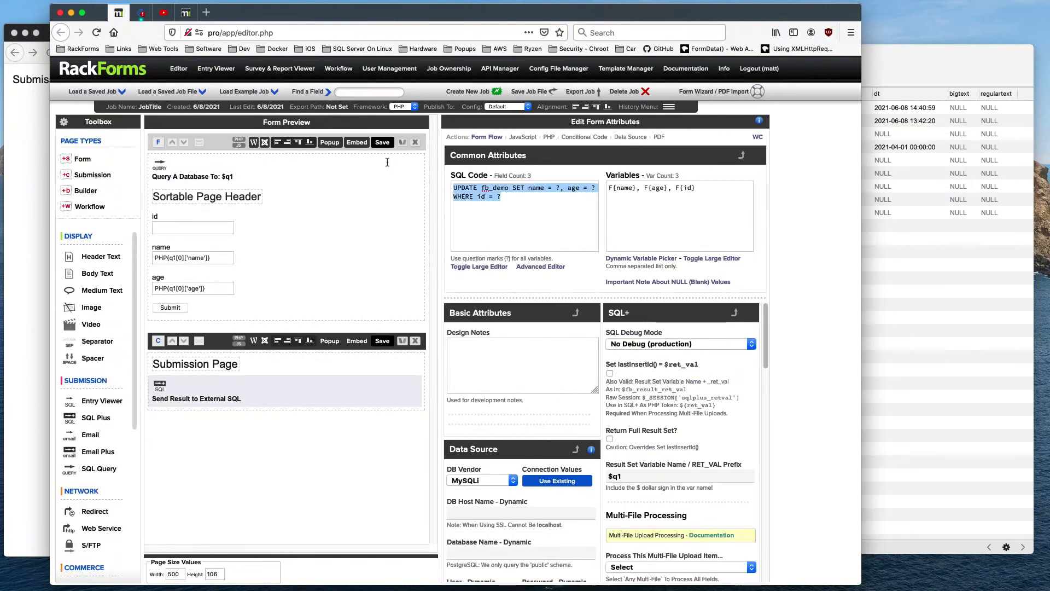
{"action": "double_click", "coordinate": [627, 188]}
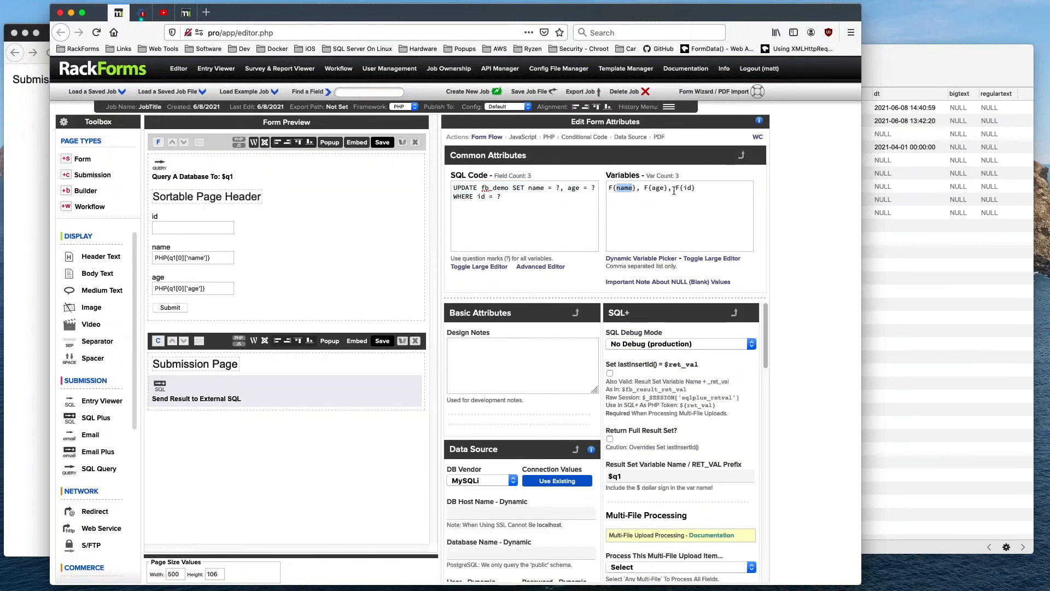
{"action": "double_click", "coordinate": [657, 188]}
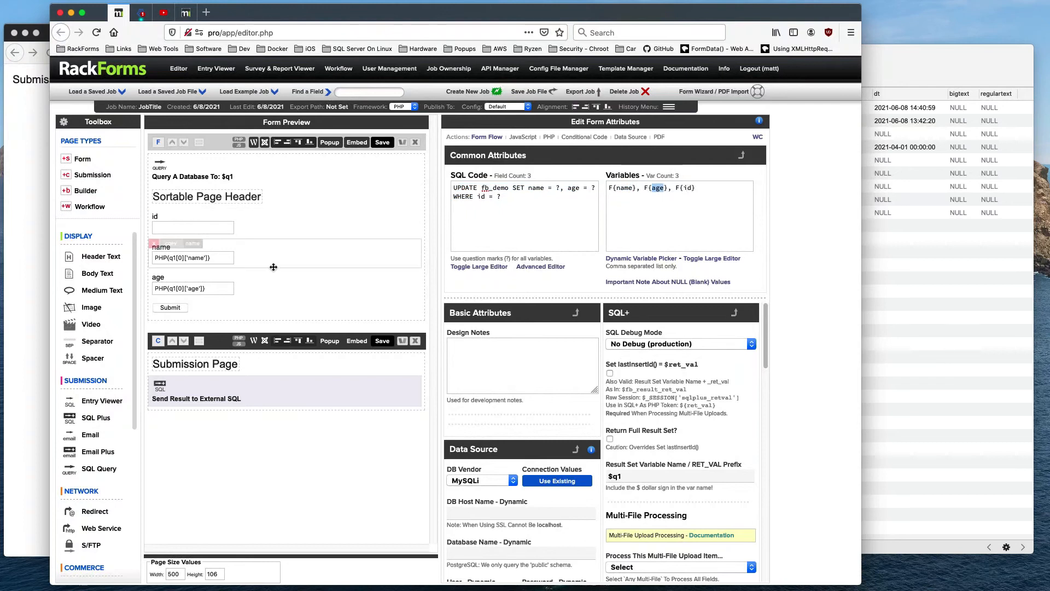
Add a body text item to the Submission Page and paste the Query item's SELECT statement as its label, followed by a blank line
{"action": "mouse_move", "coordinate": [155, 385]}
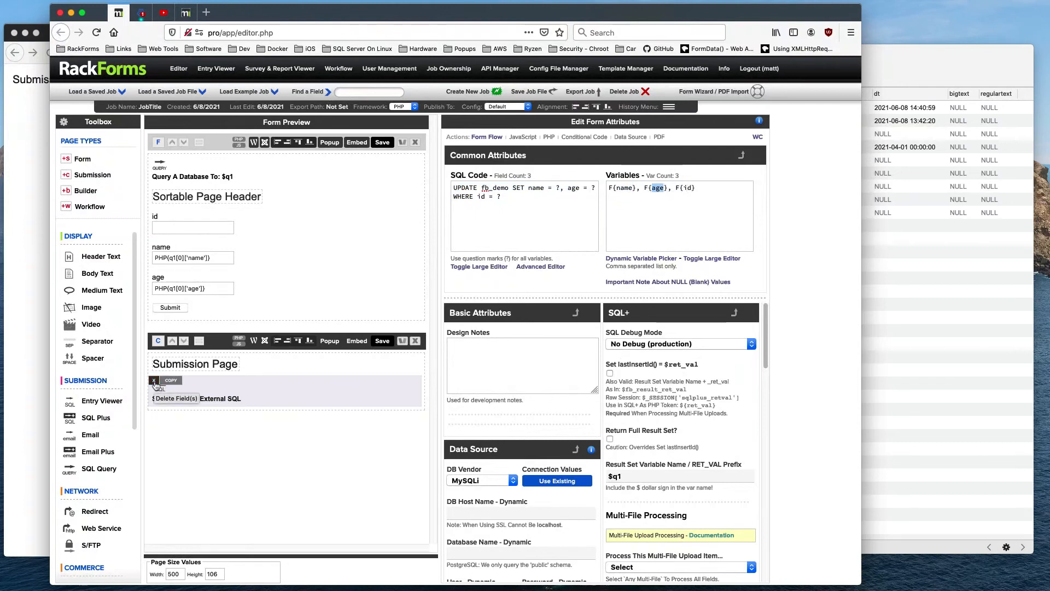
{"action": "left_click", "coordinate": [103, 274]}
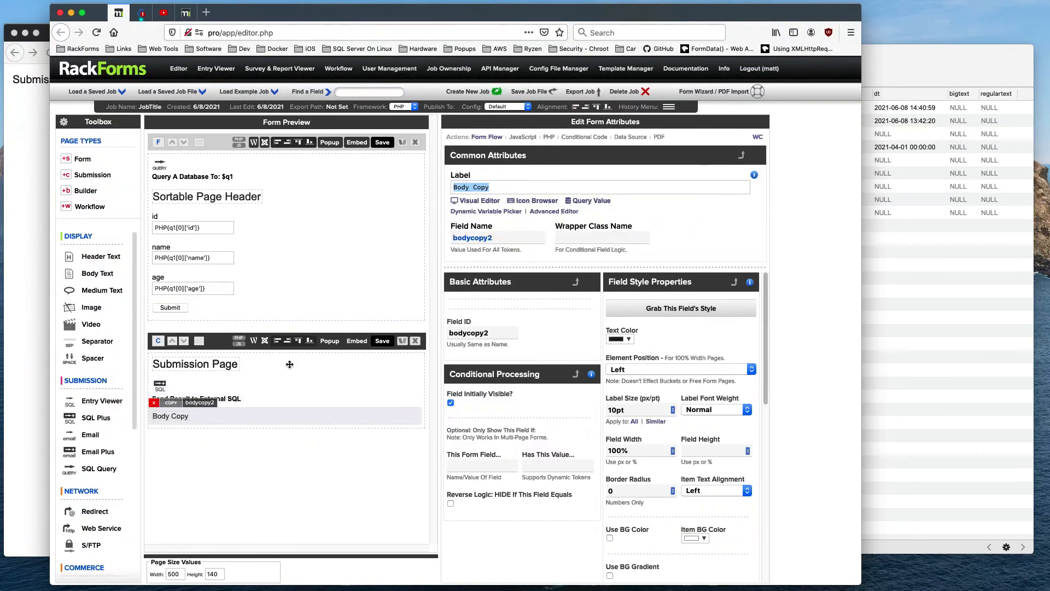
{"action": "left_click", "coordinate": [261, 171]}
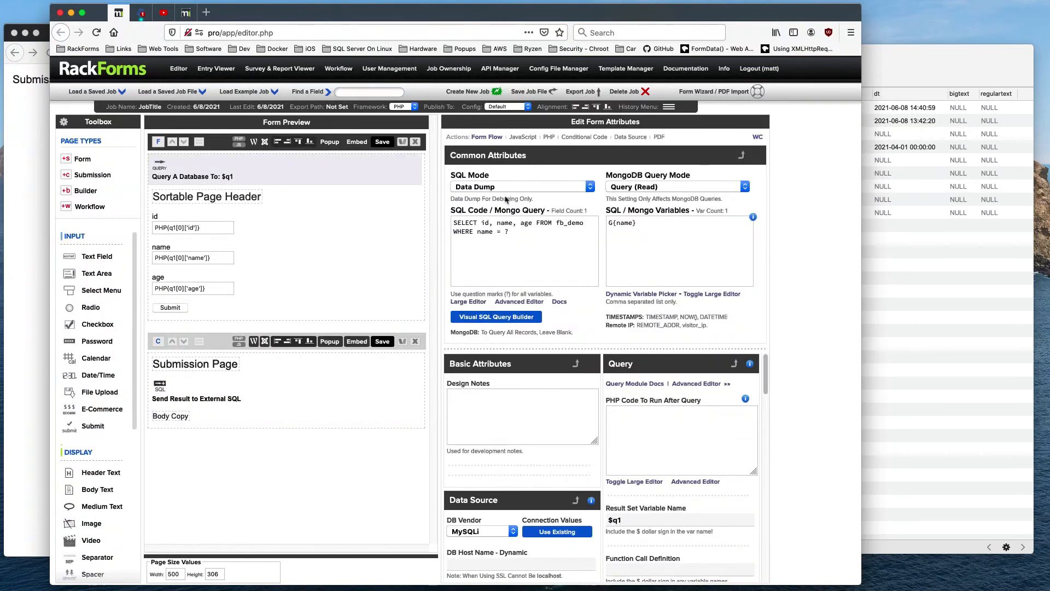
{"action": "key", "text": "ctrl+a"}
{"action": "left_click", "coordinate": [273, 415]}
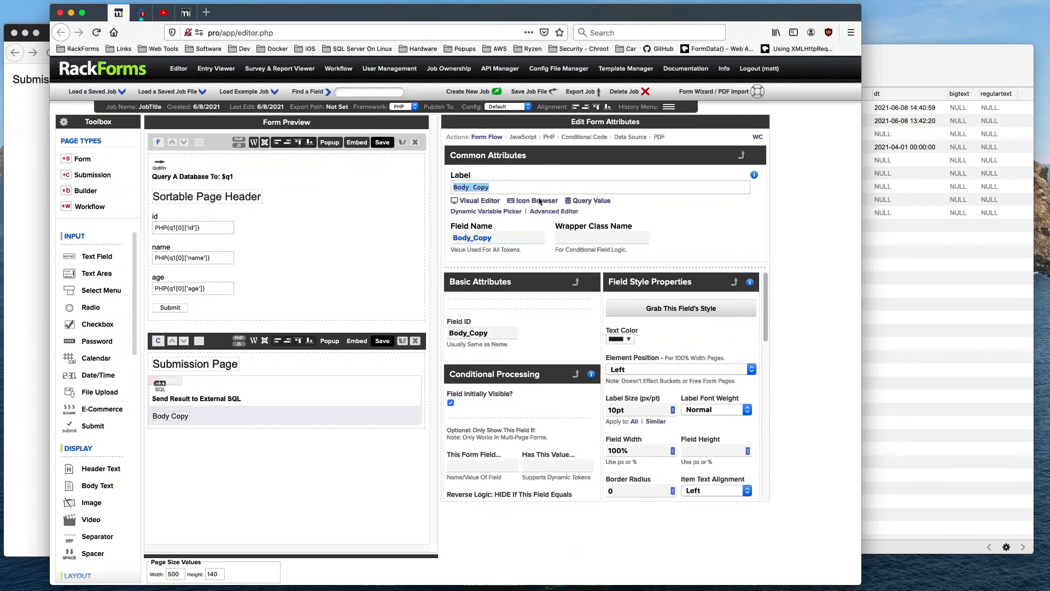
{"action": "key", "text": "ctrl+v"}
{"action": "key", "text": "Return"}
{"action": "key", "text": "Return"}
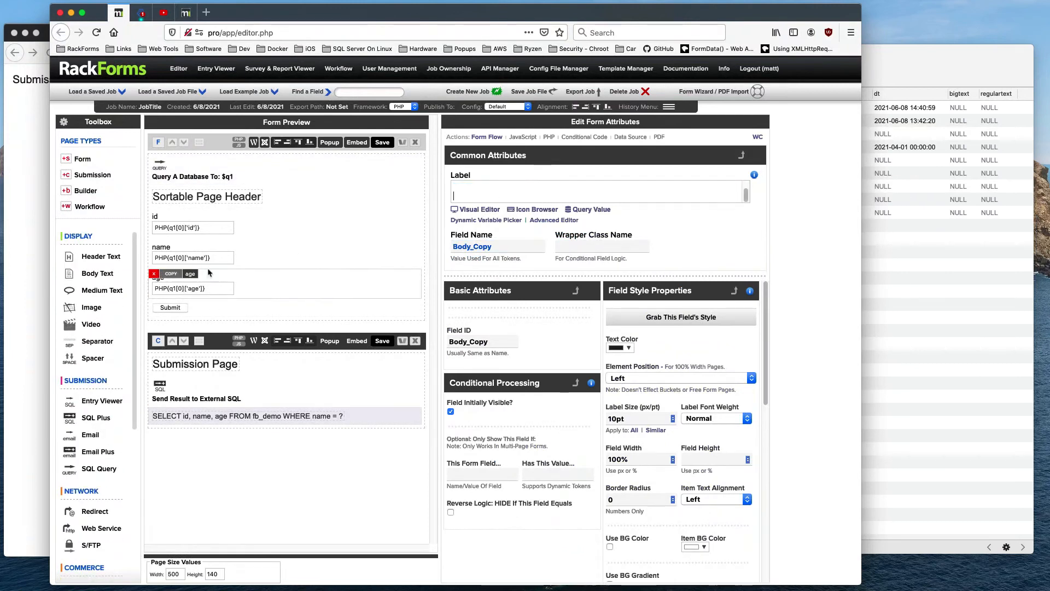
Copy the SQL Plus item's UPDATE statement into the body text label below the SELECT statement
{"action": "left_click", "coordinate": [203, 393]}
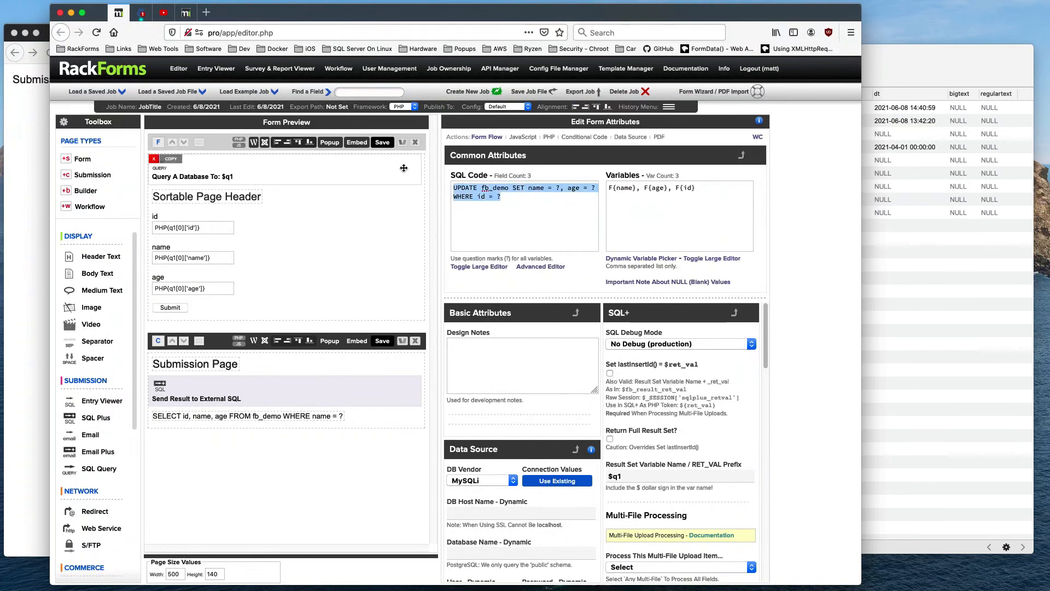
{"action": "left_click", "coordinate": [189, 416]}
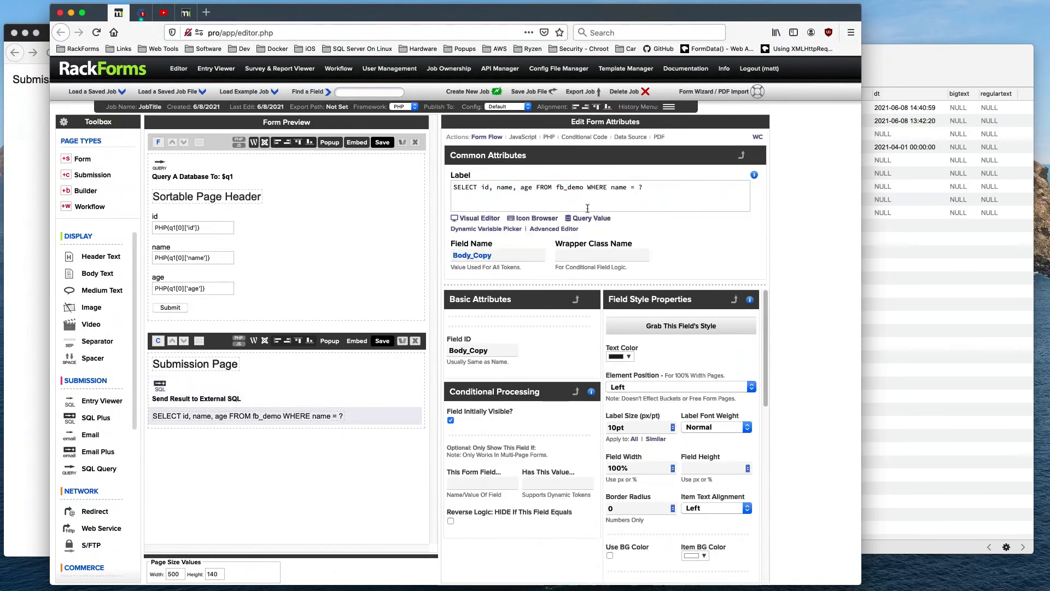
{"action": "left_click", "coordinate": [594, 206]}
{"action": "key", "text": "ctrl+v"}
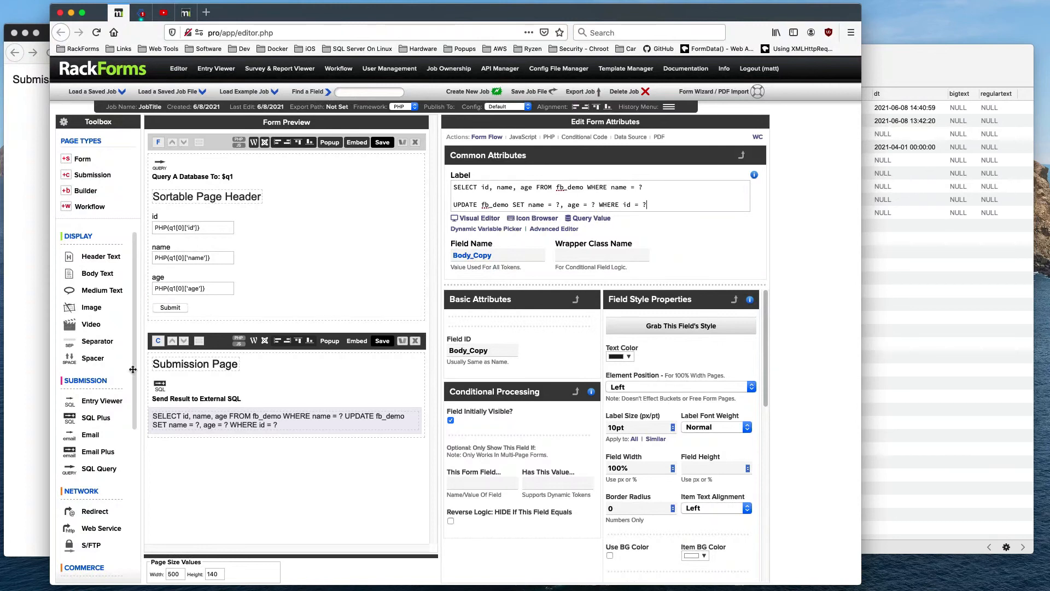
Delete the SQL Plus item from the Submission Page and the $q1 Query item from the form page
{"action": "mouse_move", "coordinate": [162, 385]}
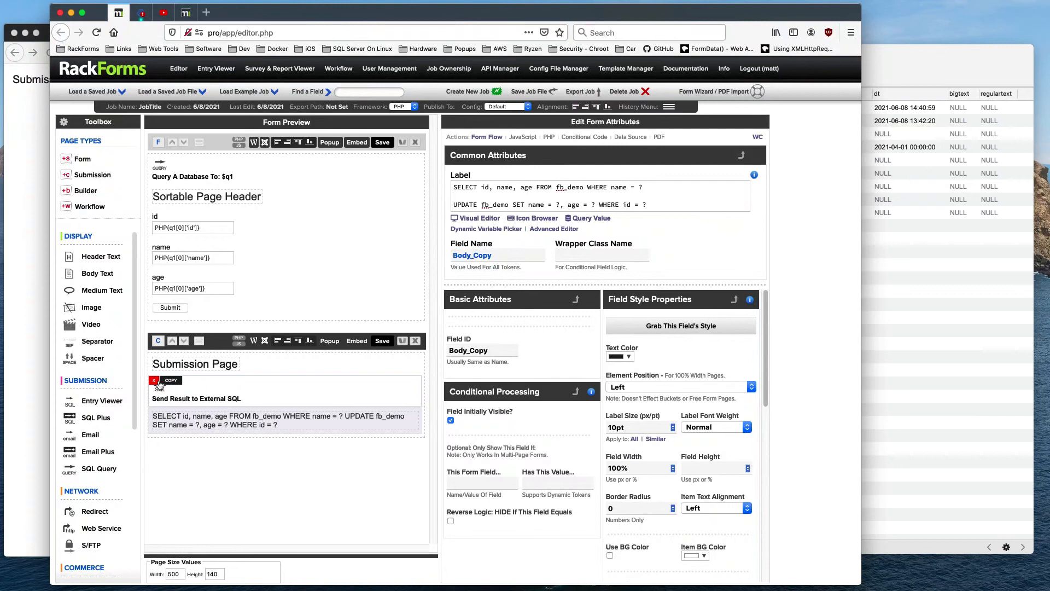
{"action": "left_click", "coordinate": [155, 380]}
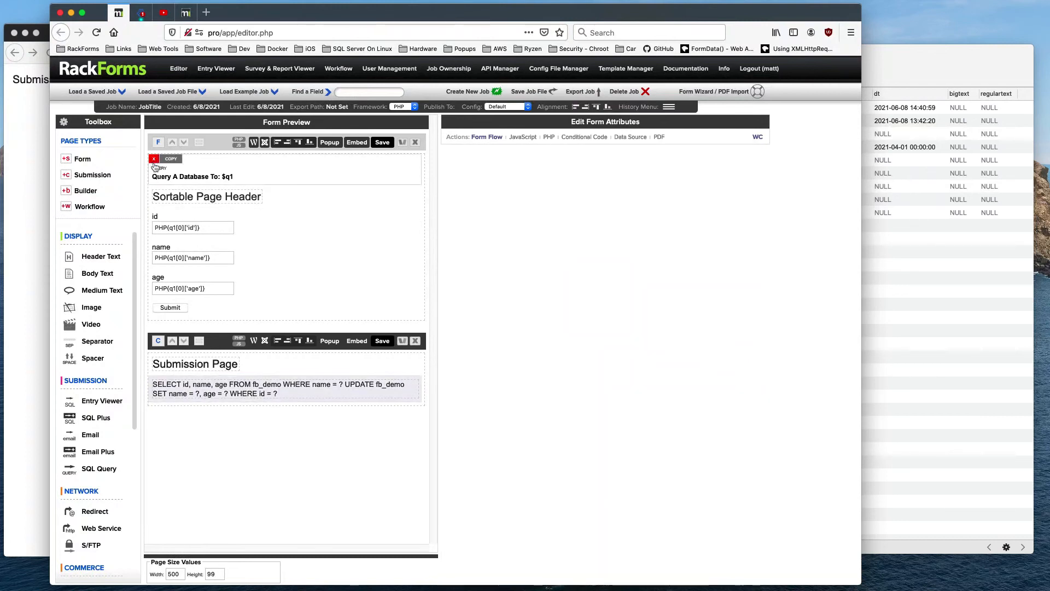
{"action": "left_click", "coordinate": [155, 159]}
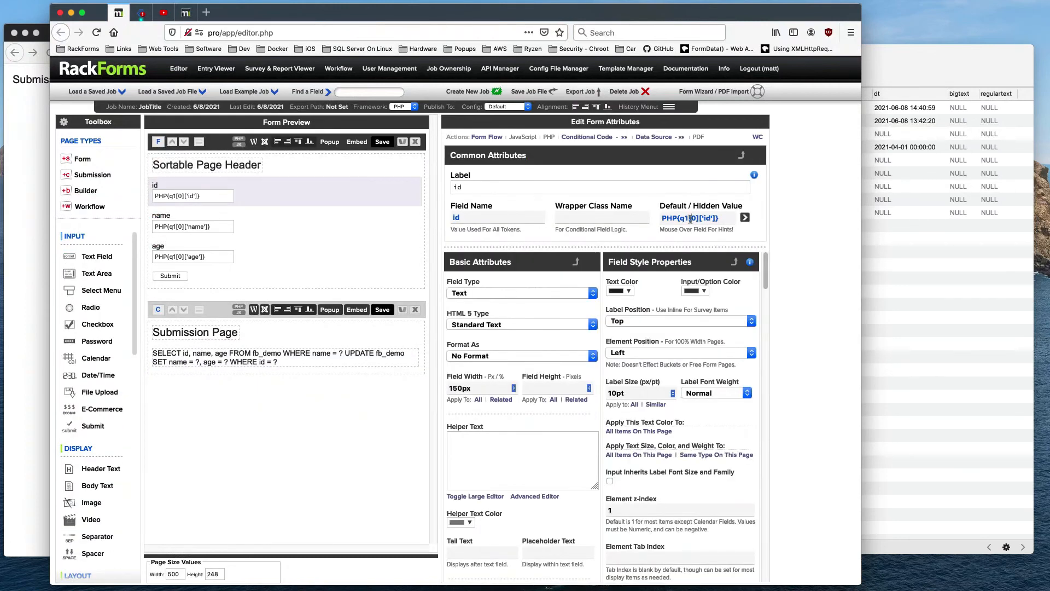
Clear the default values of the id, name and age fields
{"action": "triple_click", "coordinate": [689, 219]}
{"action": "key", "text": "BackSpace"}
{"action": "left_click", "coordinate": [229, 225]}
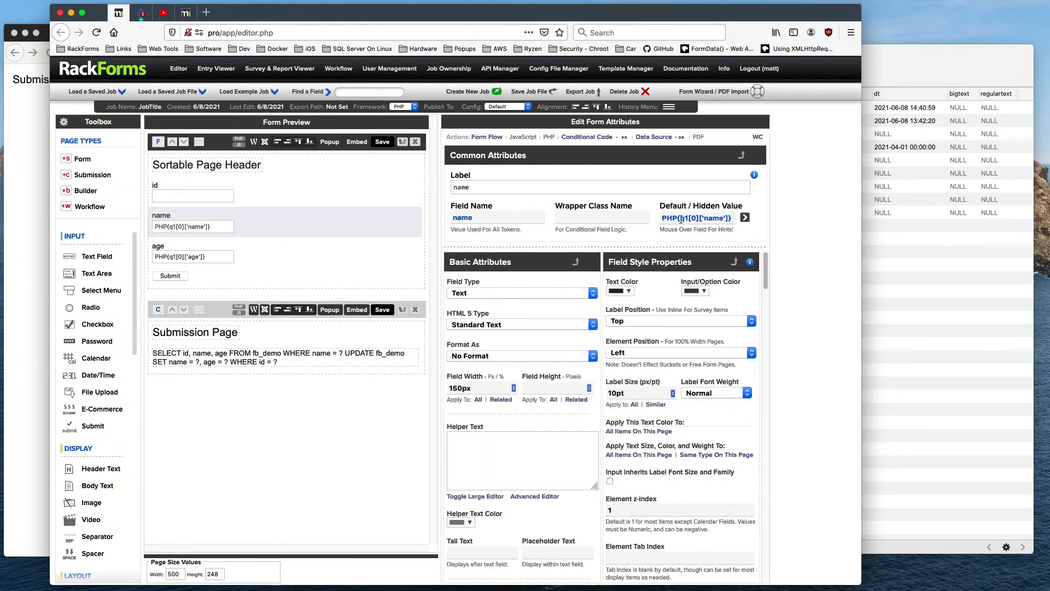
{"action": "triple_click", "coordinate": [692, 218]}
{"action": "key", "text": "BackSpace"}
{"action": "left_click", "coordinate": [307, 250]}
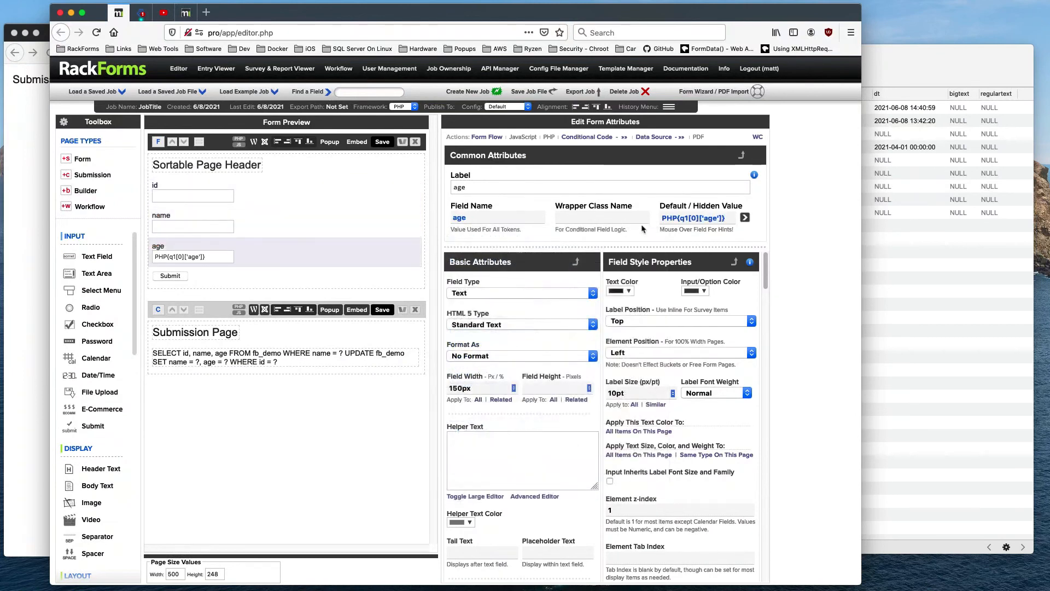
{"action": "triple_click", "coordinate": [700, 219]}
{"action": "key", "text": "BackSpace"}
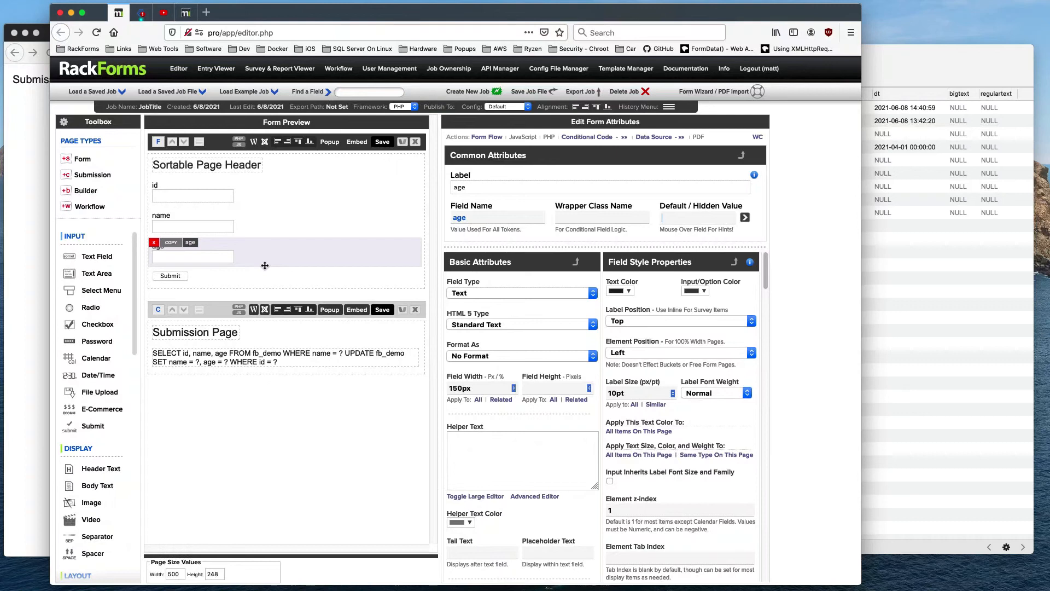
Generate MySQL field population and update items for the fb_demo table with the SQL+ Automator's Populate All Pages action
{"action": "left_click", "coordinate": [258, 201]}
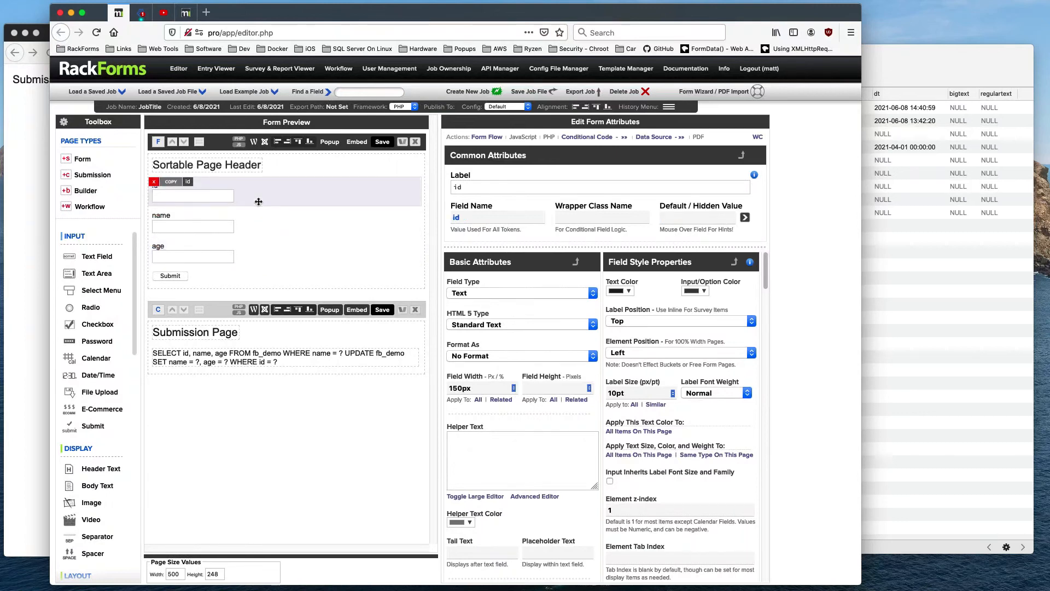
{"action": "right_click", "coordinate": [258, 201]}
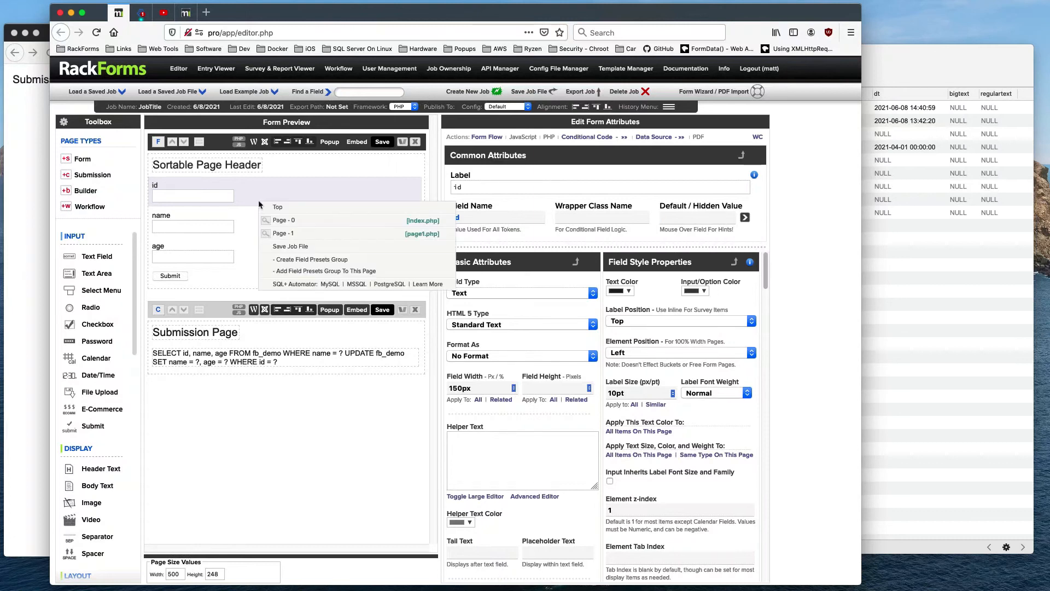
{"action": "left_click", "coordinate": [329, 284]}
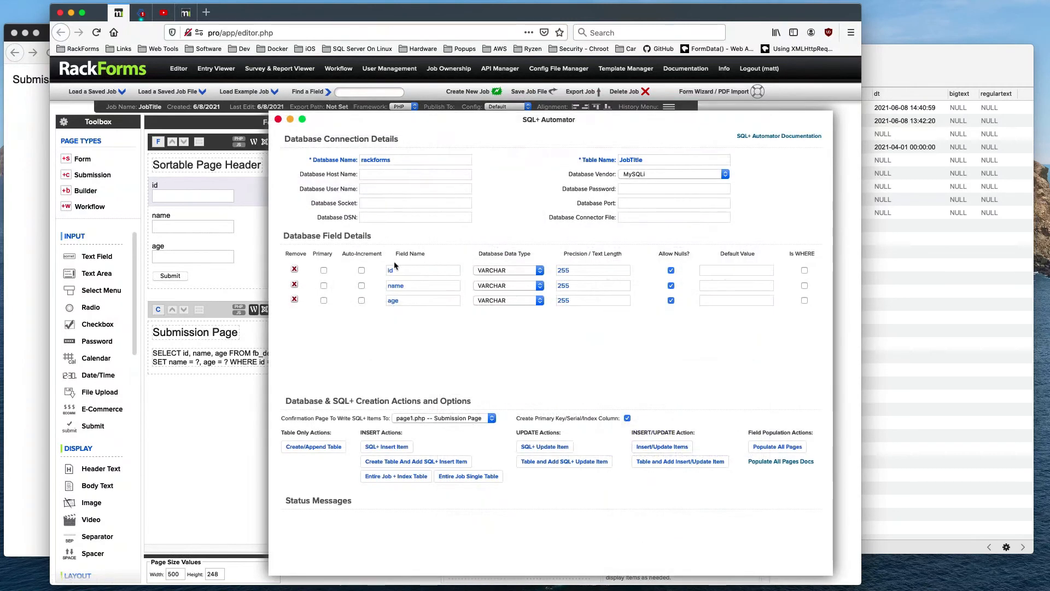
{"action": "left_click", "coordinate": [581, 160]}
{"action": "type", "text": "fb_demo"}
{"action": "left_click", "coordinate": [772, 447]}
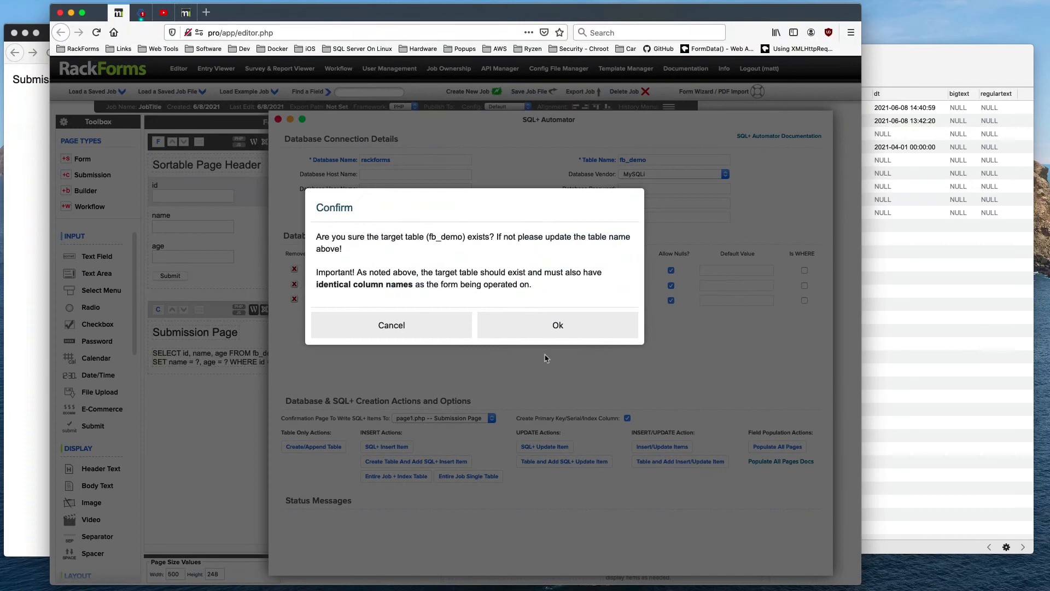
{"action": "left_click", "coordinate": [537, 335]}
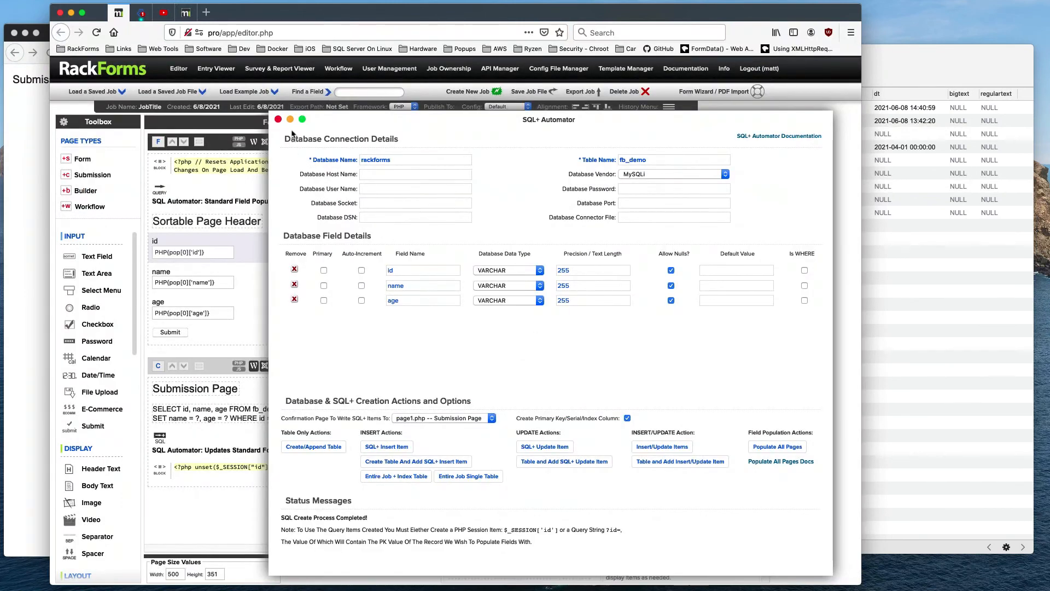
{"action": "left_click", "coordinate": [278, 120]}
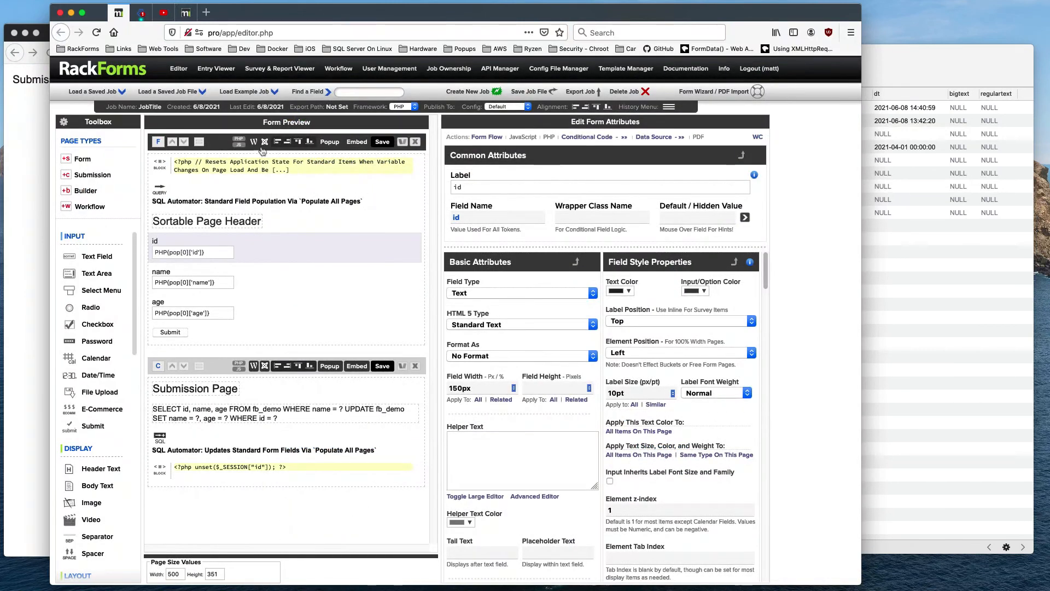
Examine the SELECT statement in the generated Query item and the UPDATE statement in the Submission Page's SQL item
{"action": "left_click", "coordinate": [219, 185]}
{"action": "triple_click", "coordinate": [463, 224]}
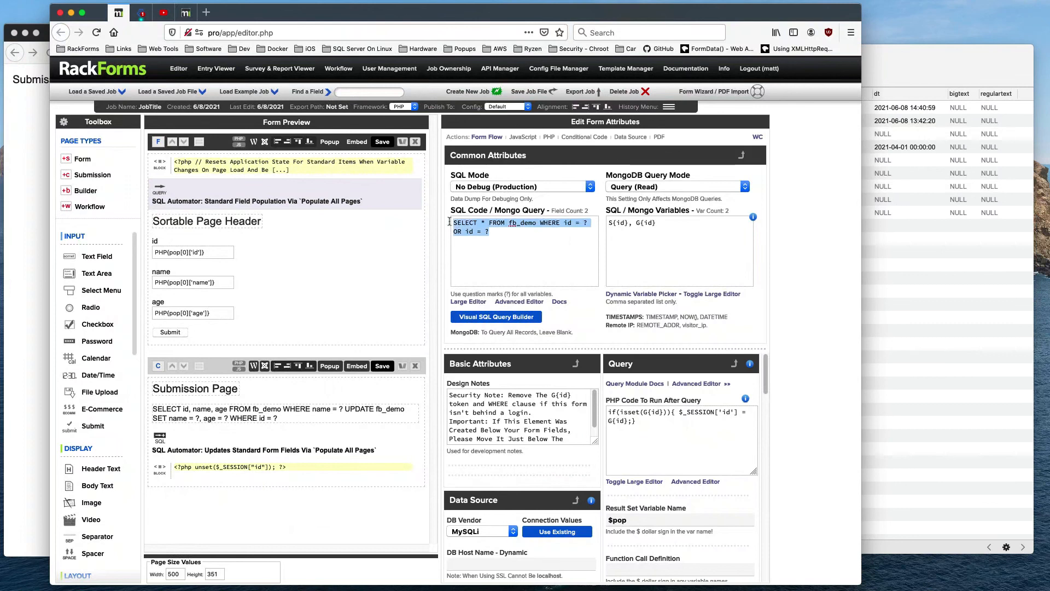
{"action": "double_click", "coordinate": [520, 224]}
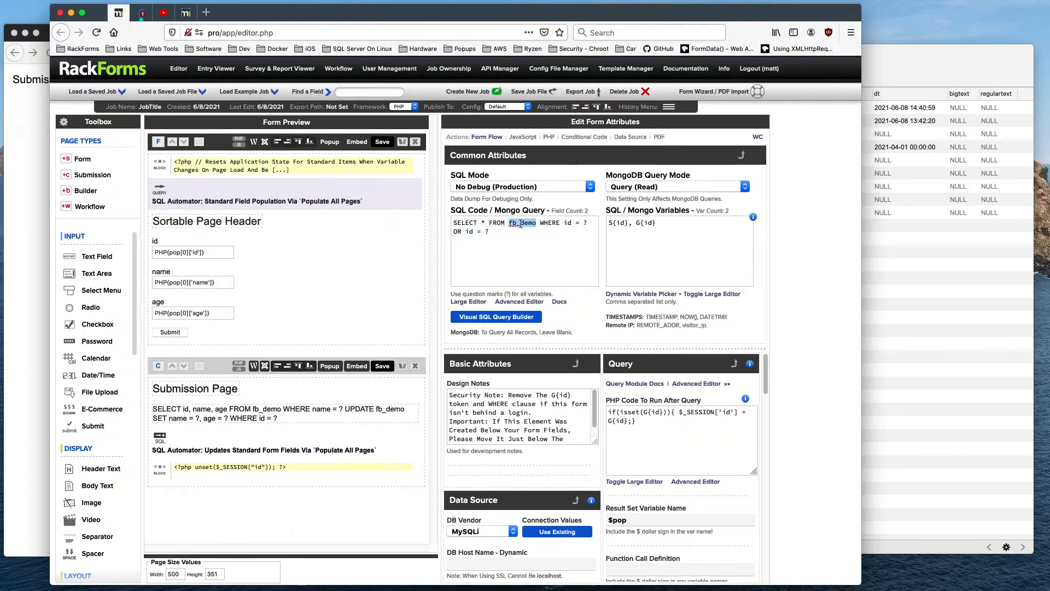
{"action": "left_click", "coordinate": [239, 435]}
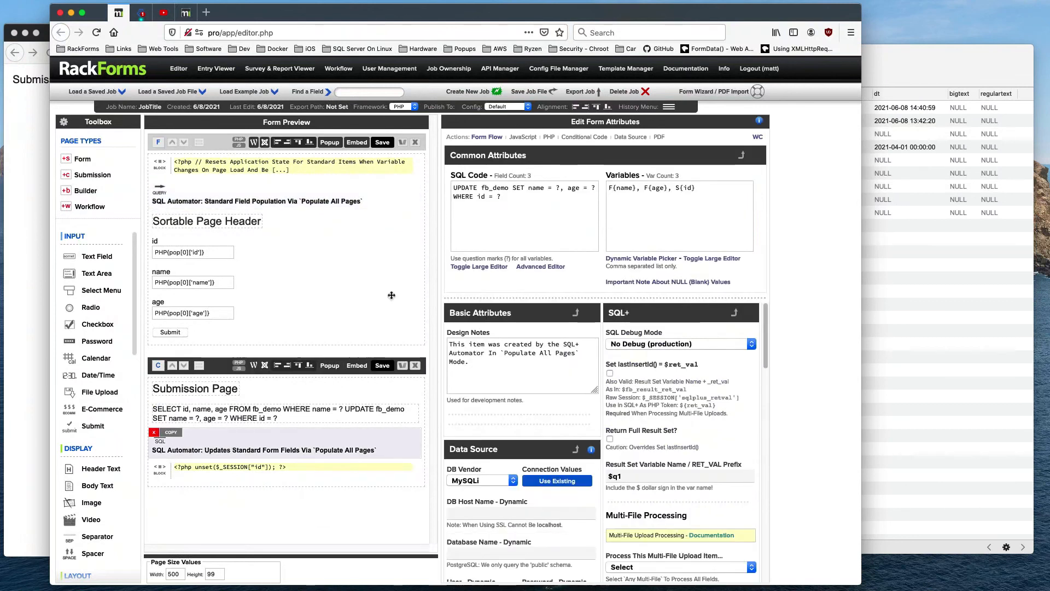
{"action": "triple_click", "coordinate": [519, 204]}
{"action": "left_click", "coordinate": [506, 204]}
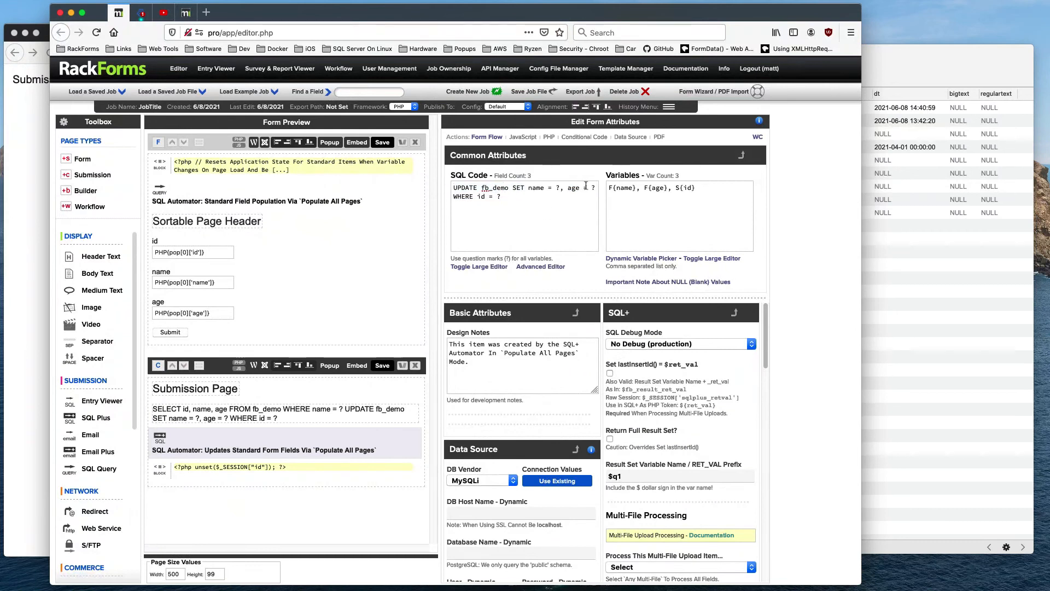
{"action": "left_click_drag", "start_coordinate": [515, 200], "coordinate": [462, 197]}
Examine the id field's generated default value and the code blocks that reset the session id on both pages
{"action": "left_click", "coordinate": [230, 244]}
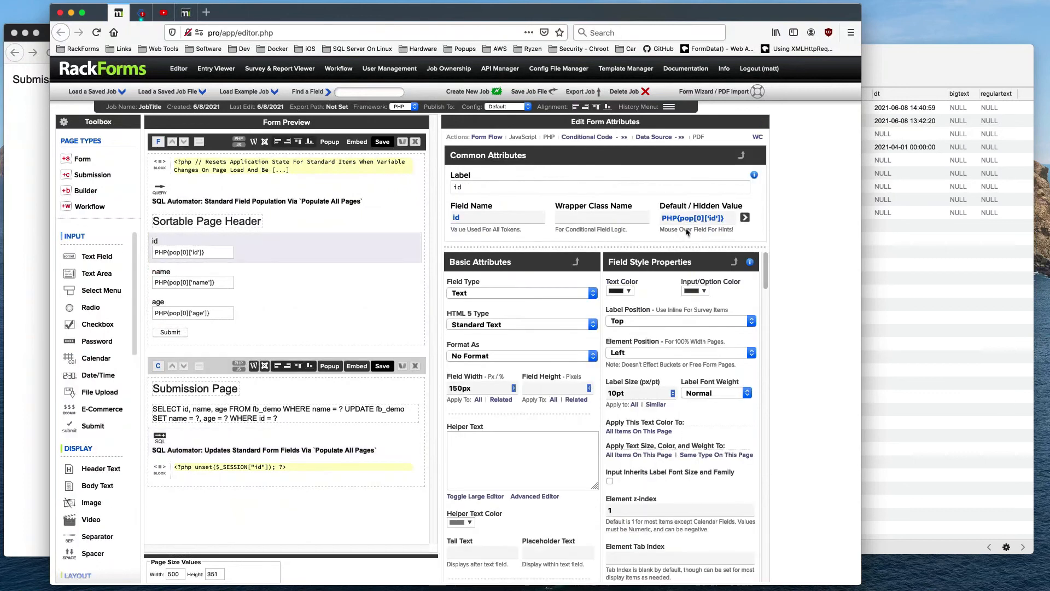
{"action": "left_click", "coordinate": [727, 217]}
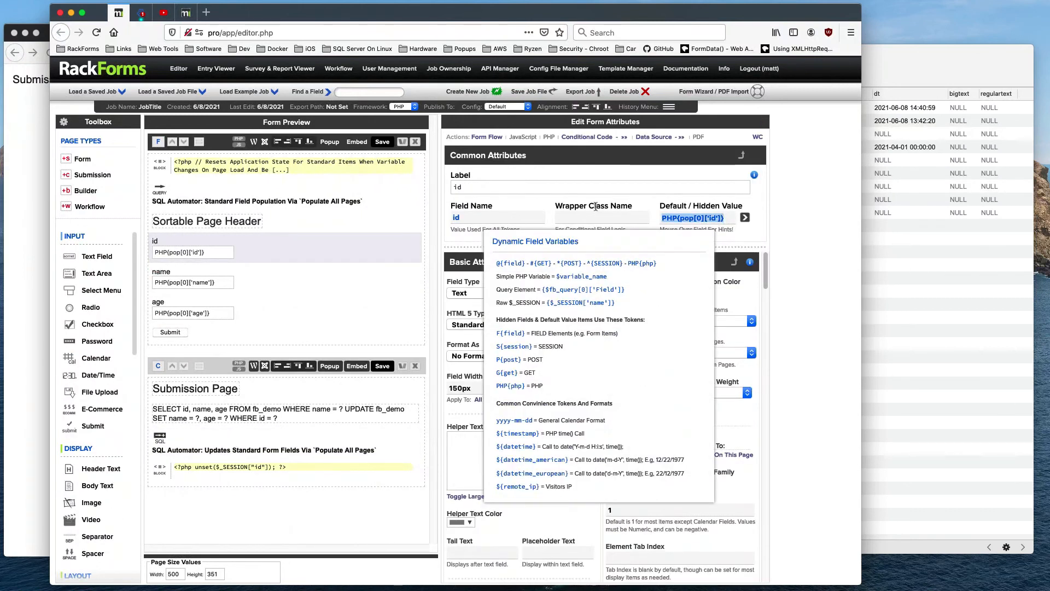
{"action": "left_click", "coordinate": [229, 161]}
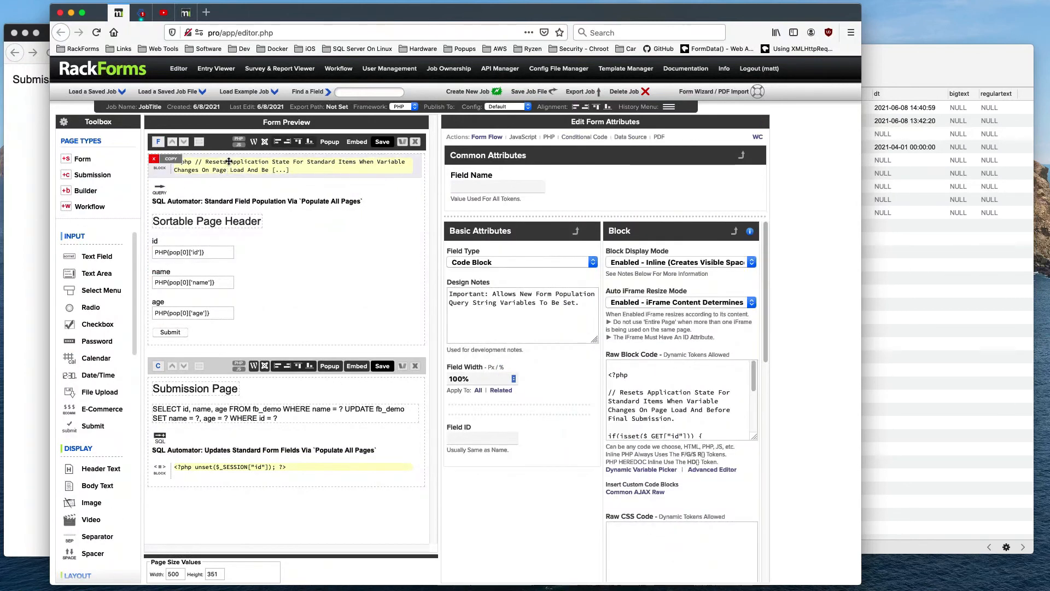
{"action": "left_click", "coordinate": [244, 472]}
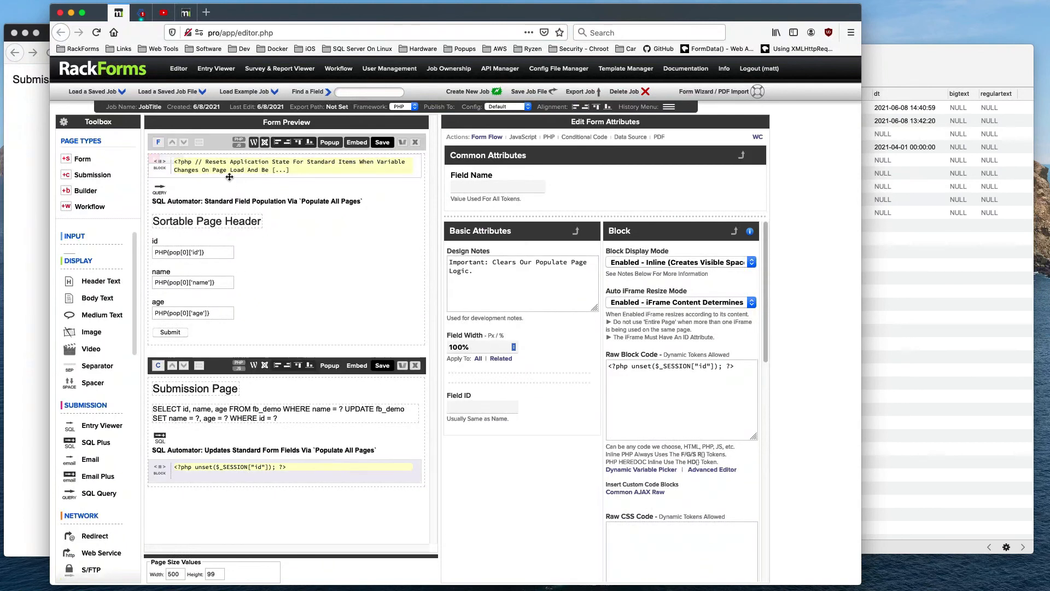
{"action": "left_click", "coordinate": [229, 176]}
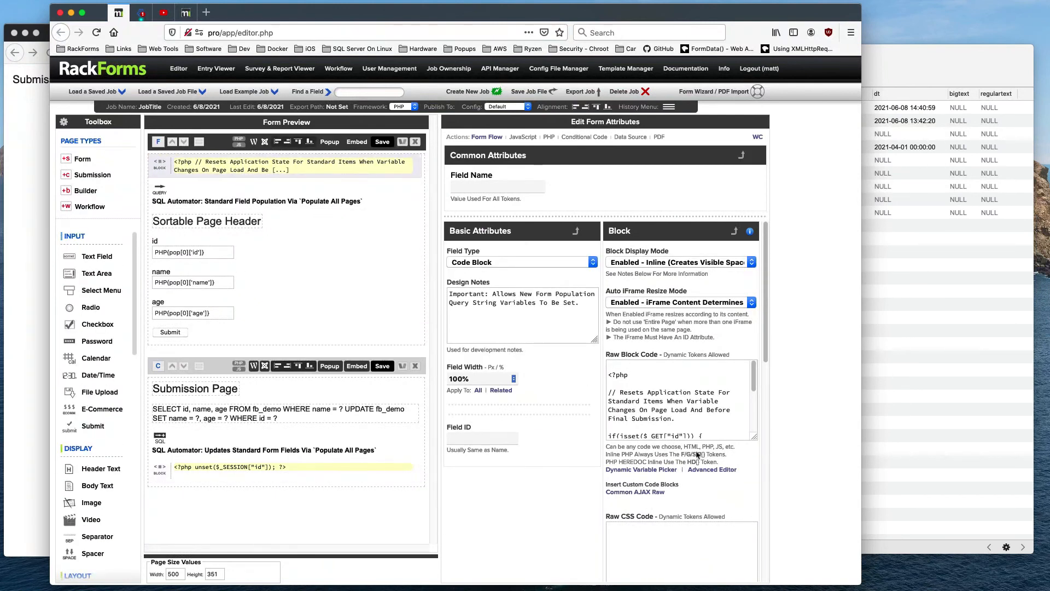
{"action": "left_click", "coordinate": [712, 469]}
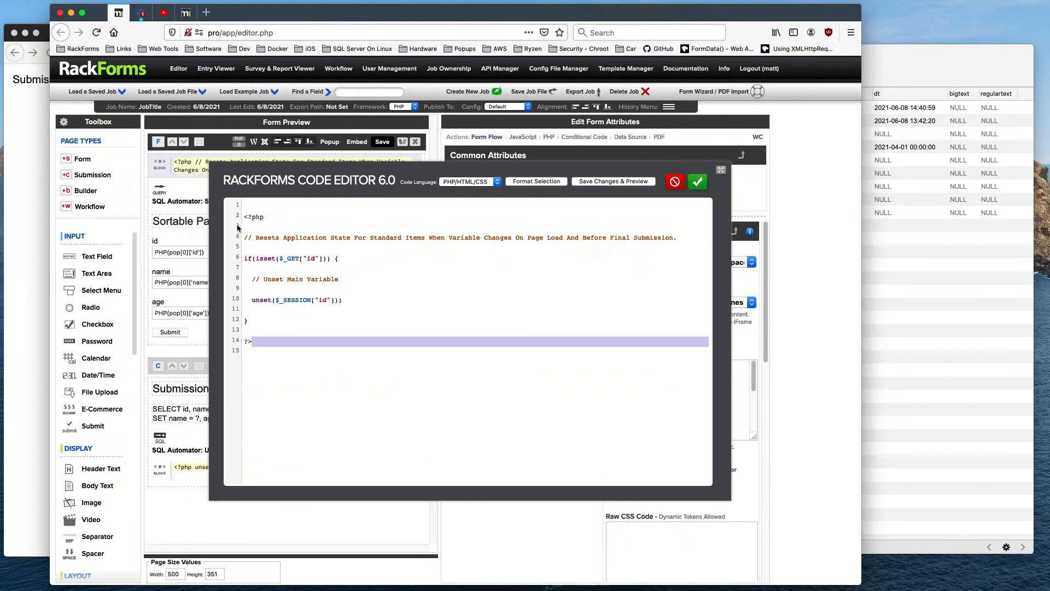
{"action": "key", "text": "super+a"}
{"action": "left_click", "coordinate": [261, 226]}
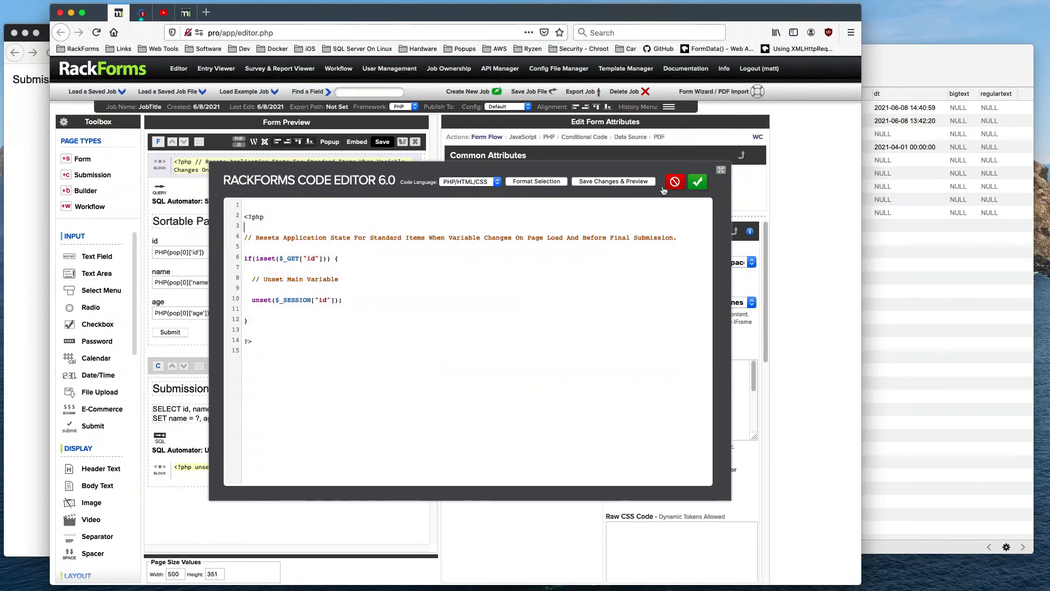
{"action": "left_click", "coordinate": [696, 183]}
Save the form and load its published page with id=302 as the query string
{"action": "left_click", "coordinate": [377, 143]}
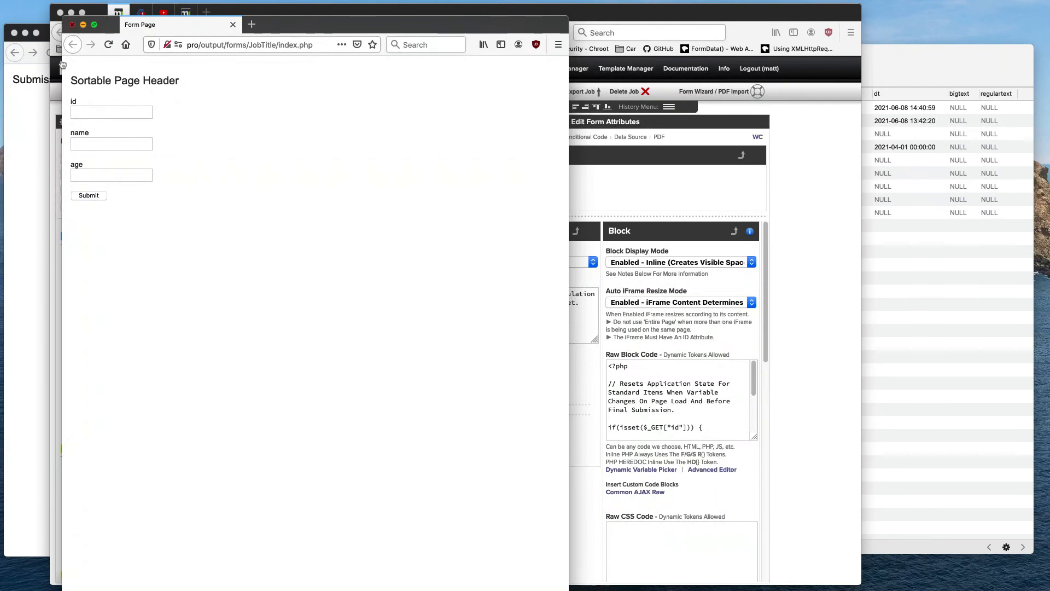
{"action": "left_click", "coordinate": [72, 24]}
{"action": "left_click", "coordinate": [14, 52]}
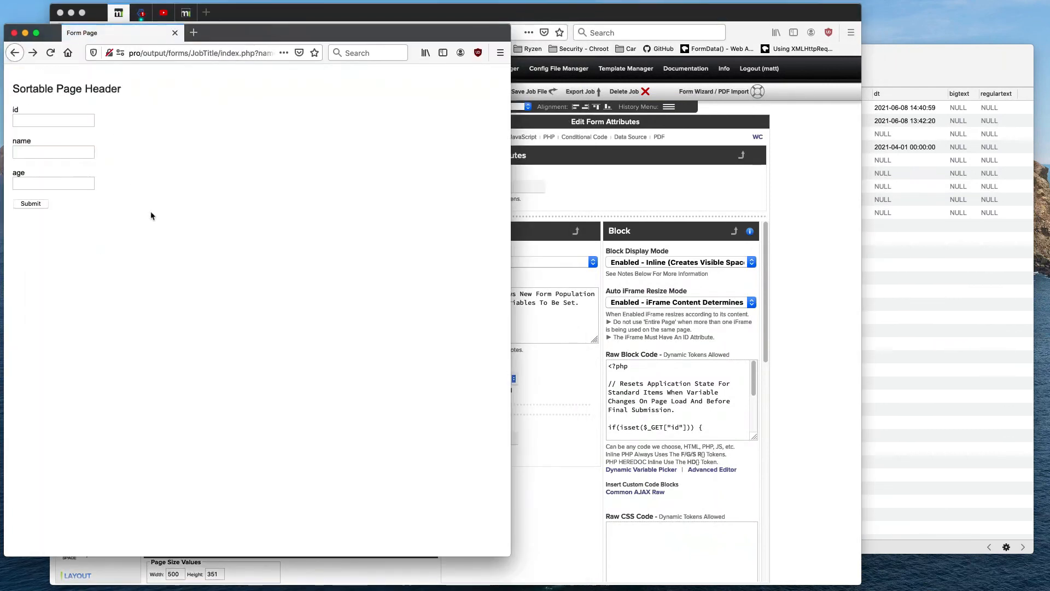
{"action": "left_click_drag", "start_coordinate": [511, 306], "coordinate": [669, 304]}
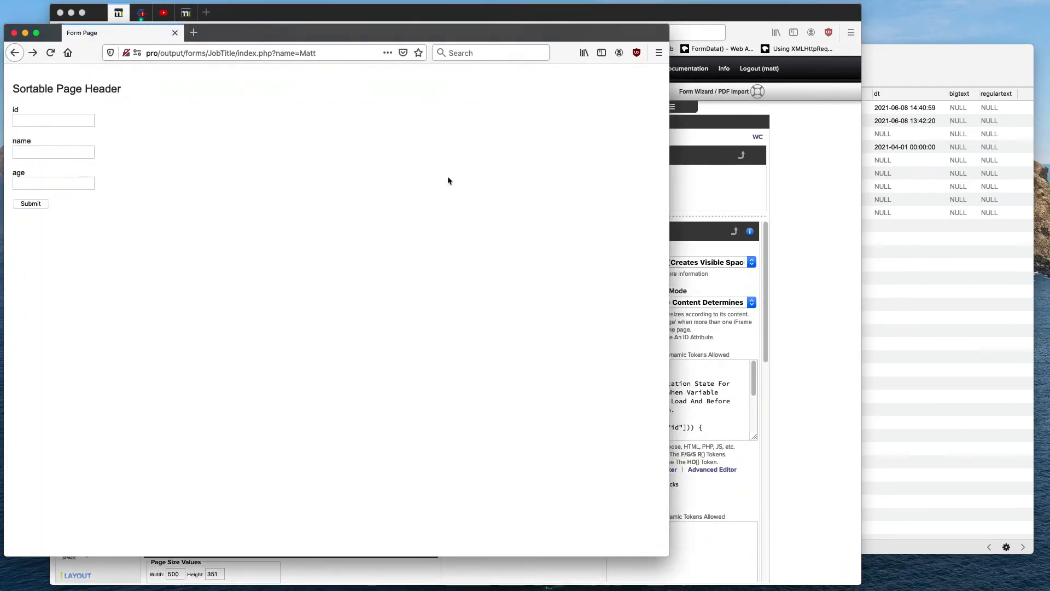
{"action": "left_click", "coordinate": [273, 54]}
{"action": "left_click_drag", "start_coordinate": [275, 53], "coordinate": [328, 50]}
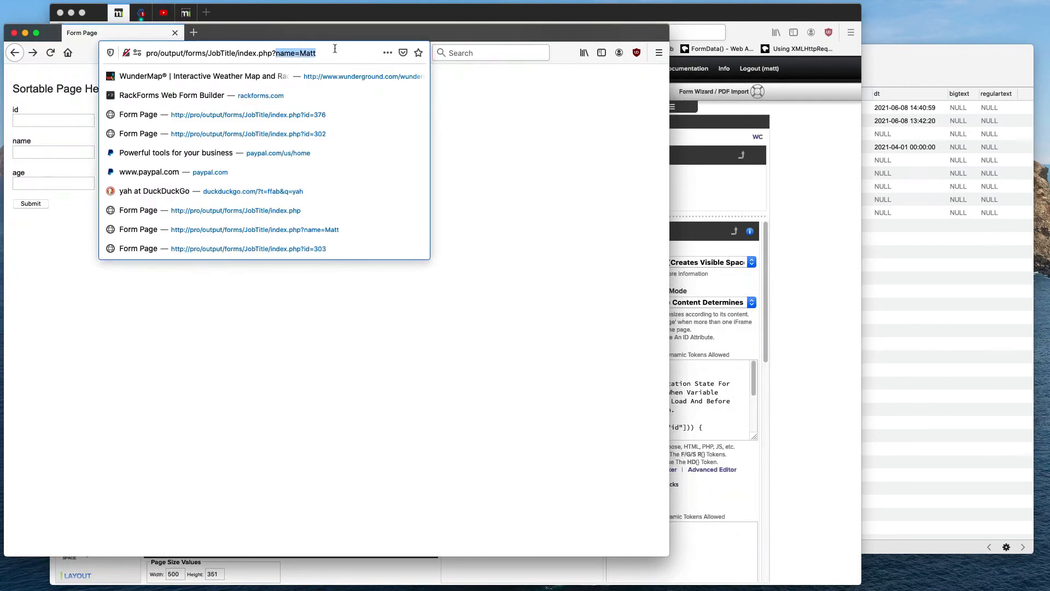
{"action": "type", "text": "id="}
{"action": "type", "text": "302"}
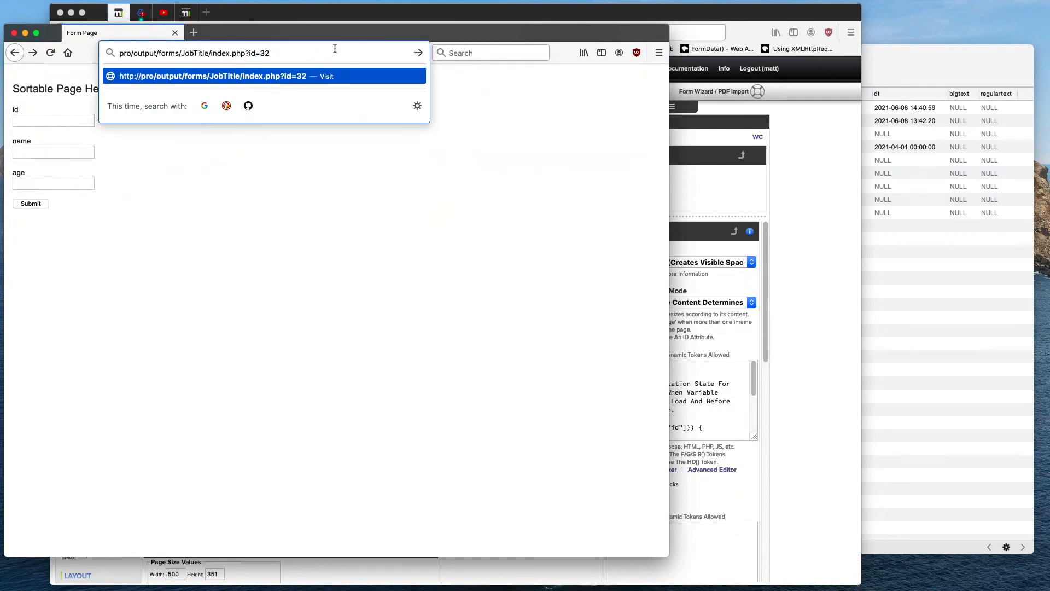
{"action": "key", "text": "Return"}
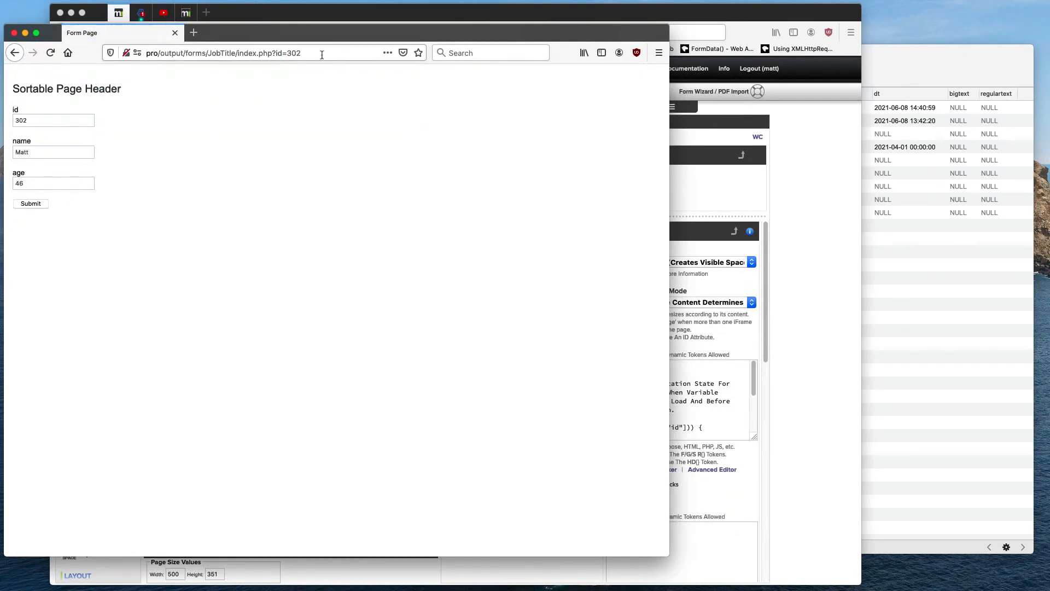
Submit the form with the age set to 43 and check record 302's age in the fb_demo table
{"action": "left_click_drag", "start_coordinate": [36, 183], "coordinate": [9, 183]}
{"action": "left_click", "coordinate": [33, 204]}
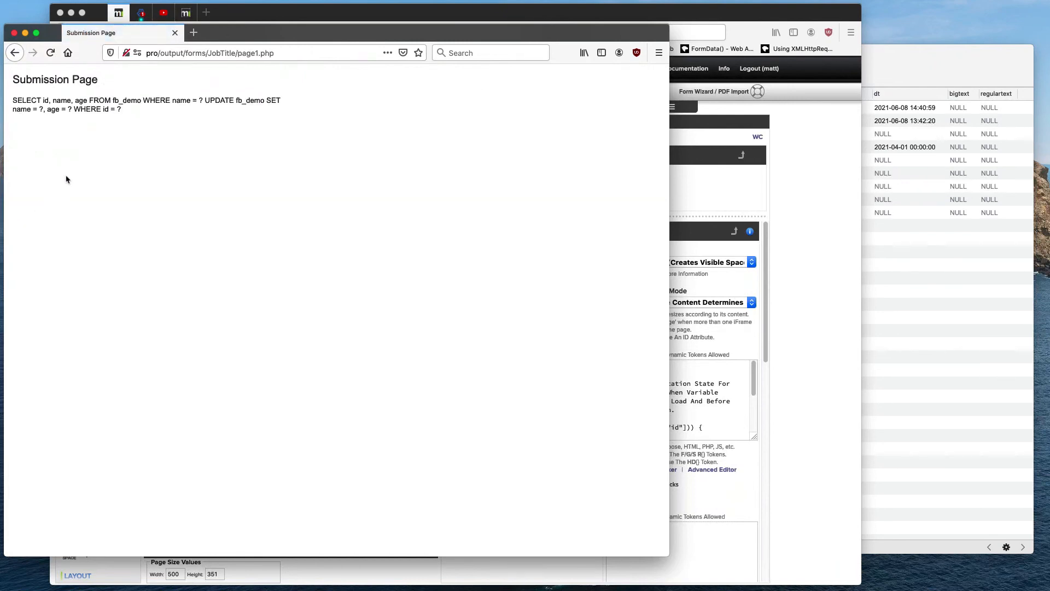
{"action": "left_click", "coordinate": [933, 285]}
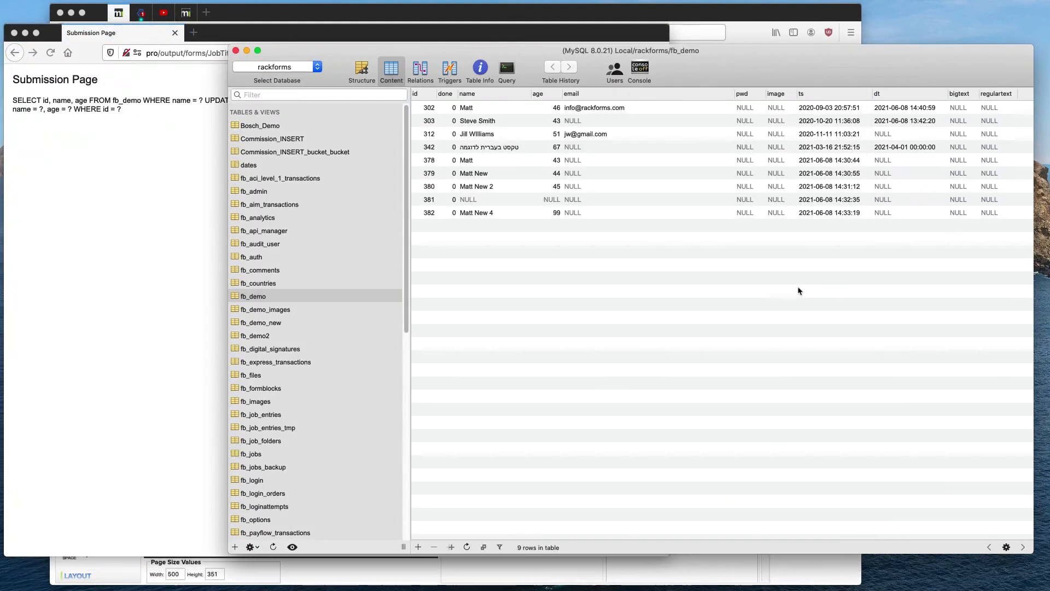
{"action": "double_click", "coordinate": [556, 107]}
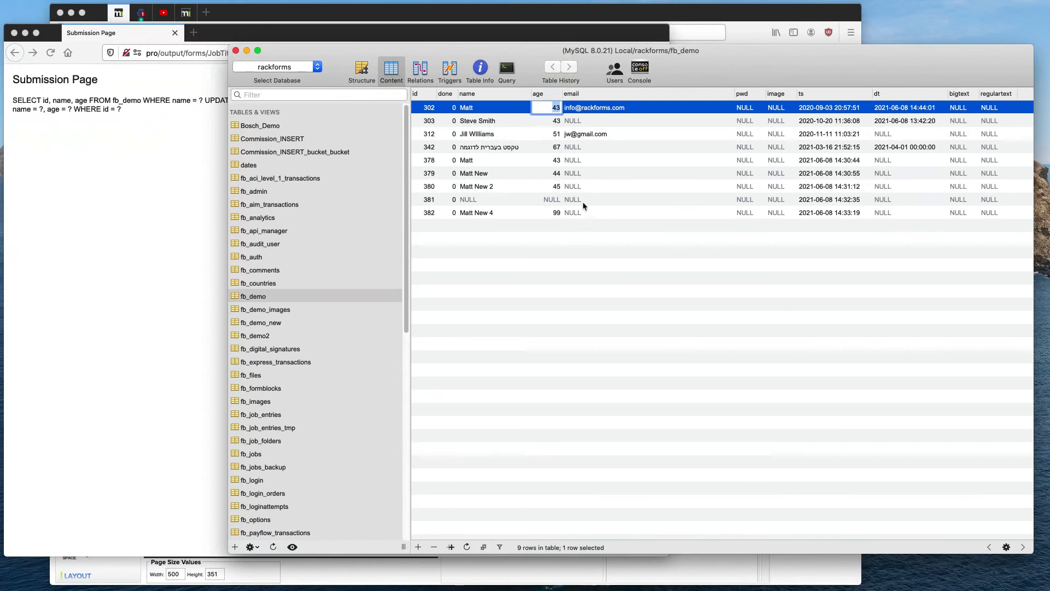
Return to the form editor and review the population query, the UPDATE statement and its variables
{"action": "left_click", "coordinate": [423, 18]}
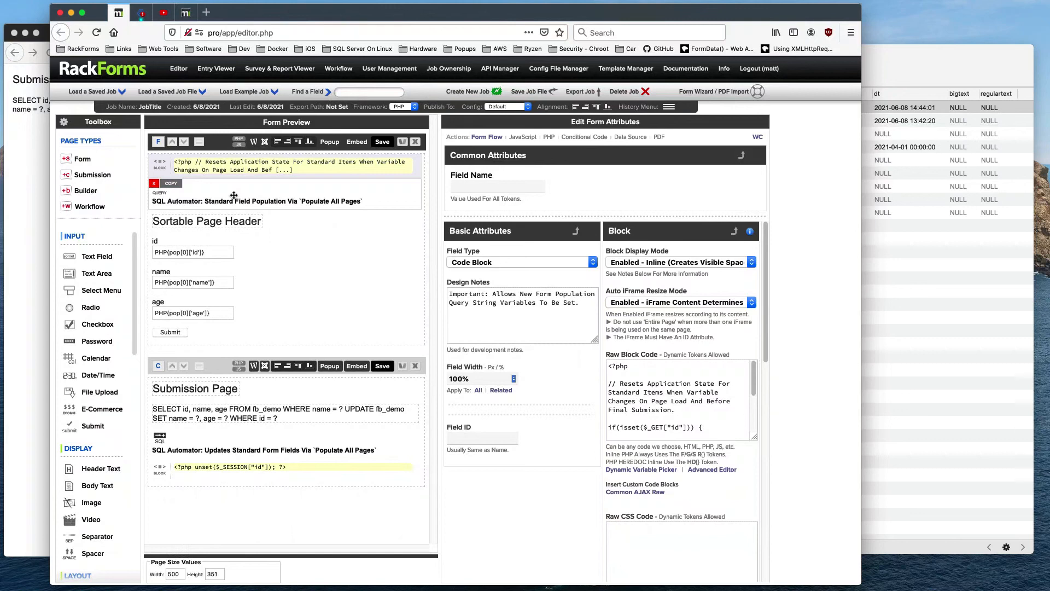
{"action": "left_click", "coordinate": [245, 205]}
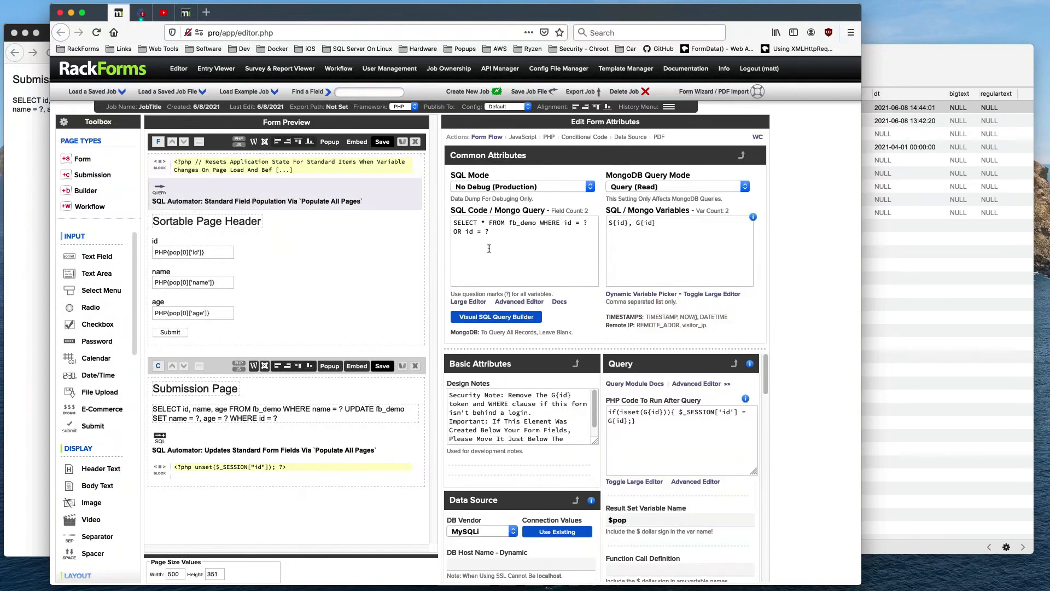
{"action": "left_click_drag", "start_coordinate": [497, 232], "coordinate": [448, 211]}
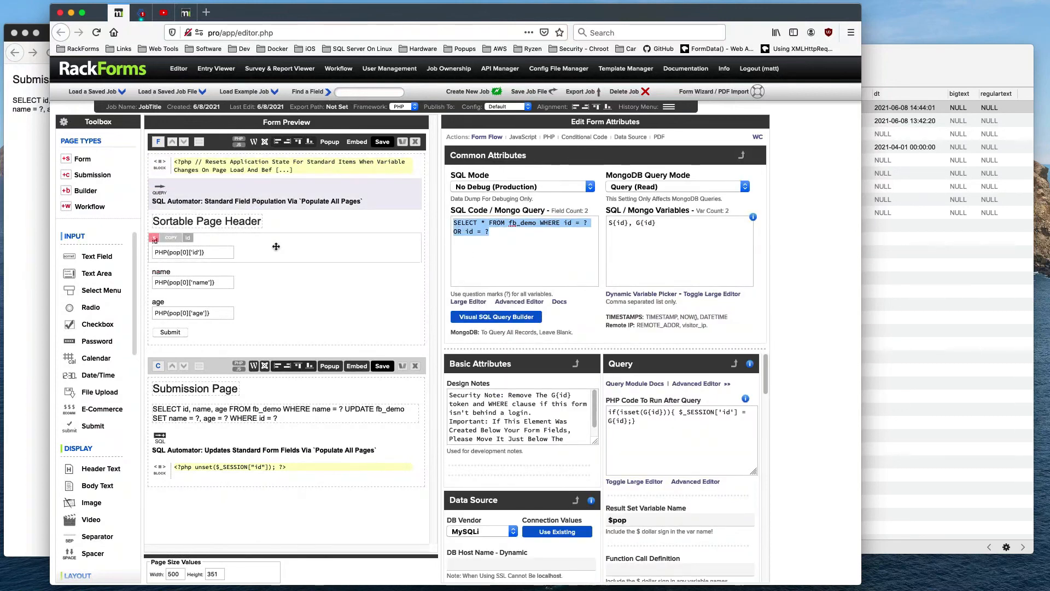
{"action": "left_click", "coordinate": [250, 449]}
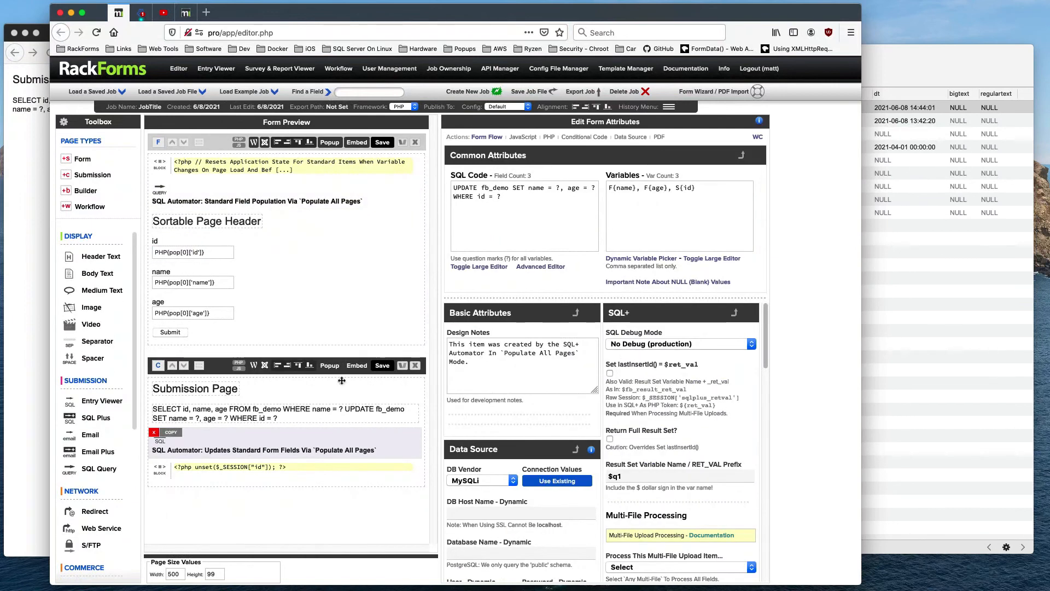
{"action": "left_click_drag", "start_coordinate": [545, 202], "coordinate": [456, 179]}
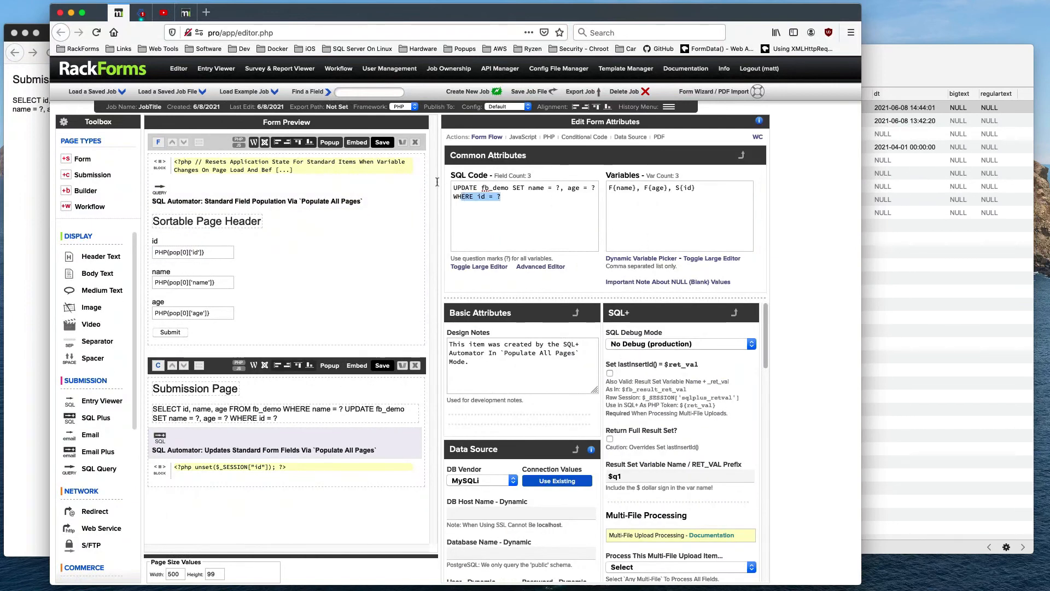
{"action": "left_click_drag", "start_coordinate": [699, 190], "coordinate": [570, 179]}
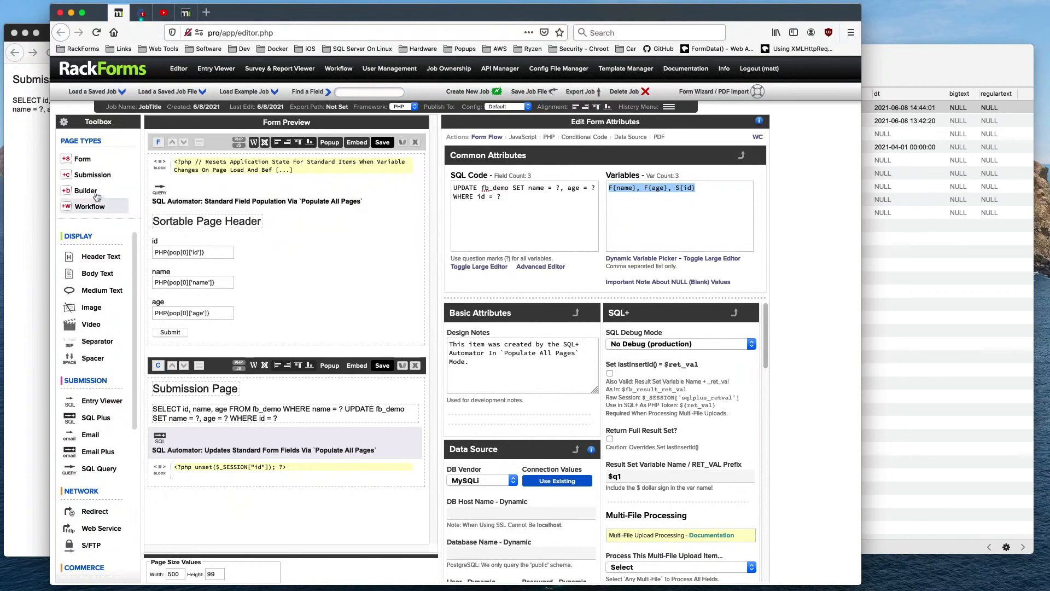
Add a Builder page to the job and open the attributes of its SQL repeater
{"action": "left_click", "coordinate": [86, 190]}
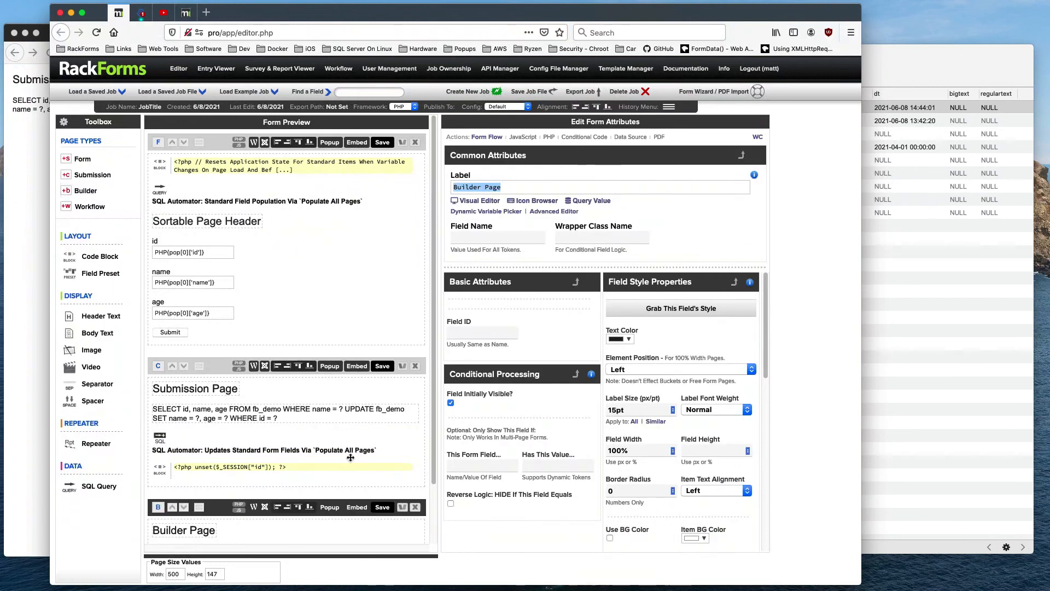
{"action": "scroll", "coordinate": [257, 492], "scroll_direction": "down", "scroll_amount": 2}
{"action": "left_click", "coordinate": [260, 497]}
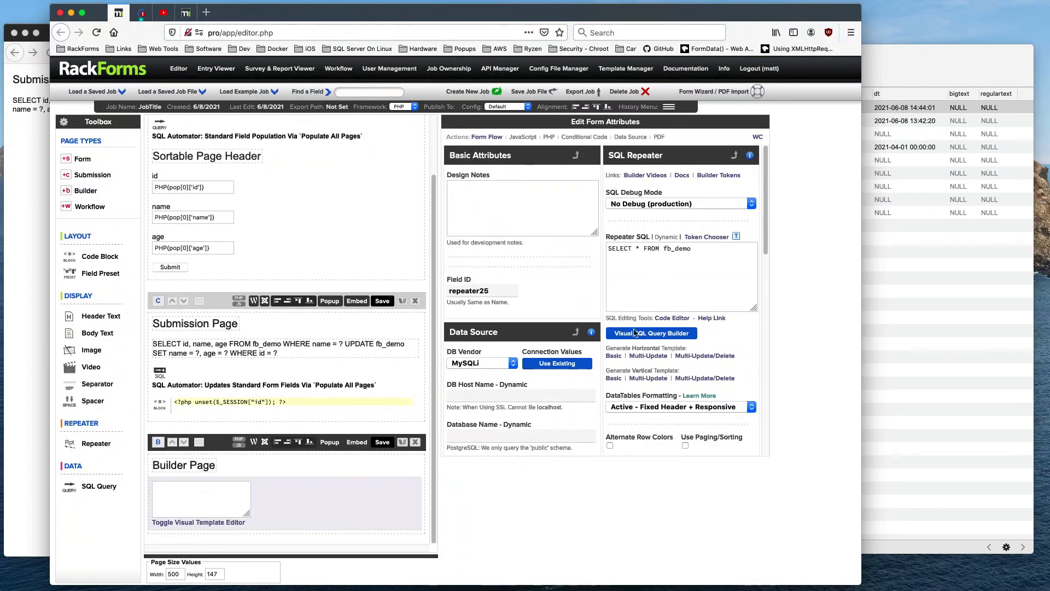
Build the repeater's query visually from the fb_demo table, outputting the id, name and age columns
{"action": "left_click", "coordinate": [636, 332]}
{"action": "scroll", "coordinate": [344, 235], "scroll_direction": "down", "scroll_amount": 3}
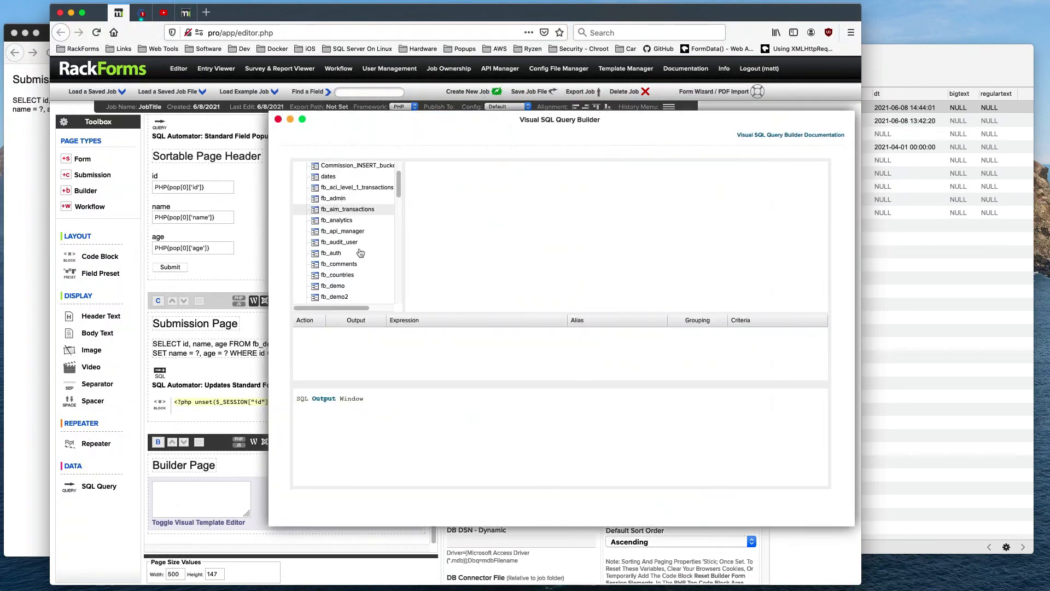
{"action": "left_click_drag", "start_coordinate": [335, 228], "coordinate": [464, 189]}
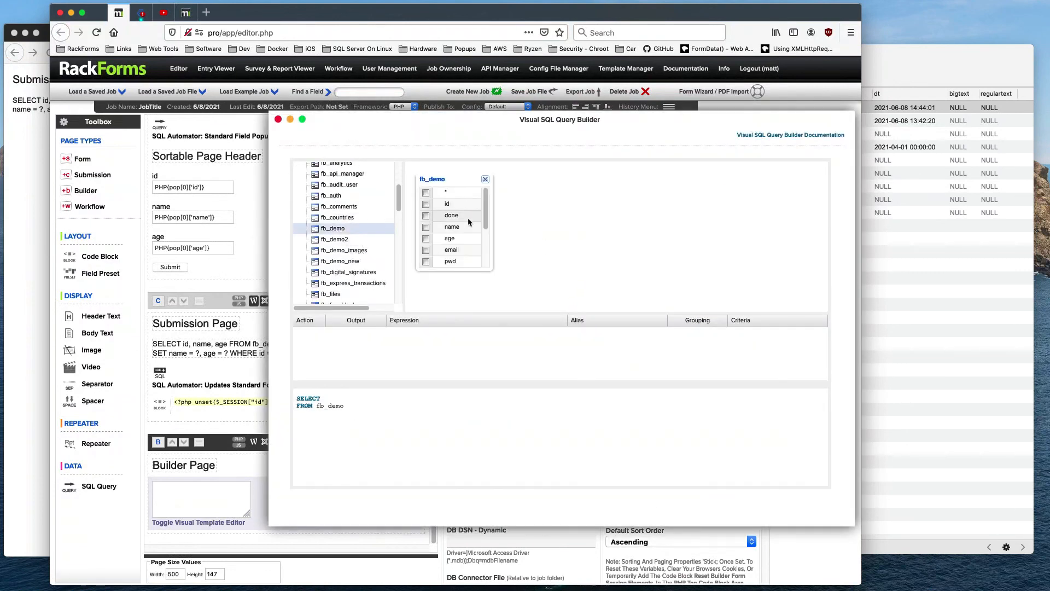
{"action": "left_click", "coordinate": [426, 204]}
{"action": "left_click", "coordinate": [427, 227]}
{"action": "left_click", "coordinate": [426, 239]}
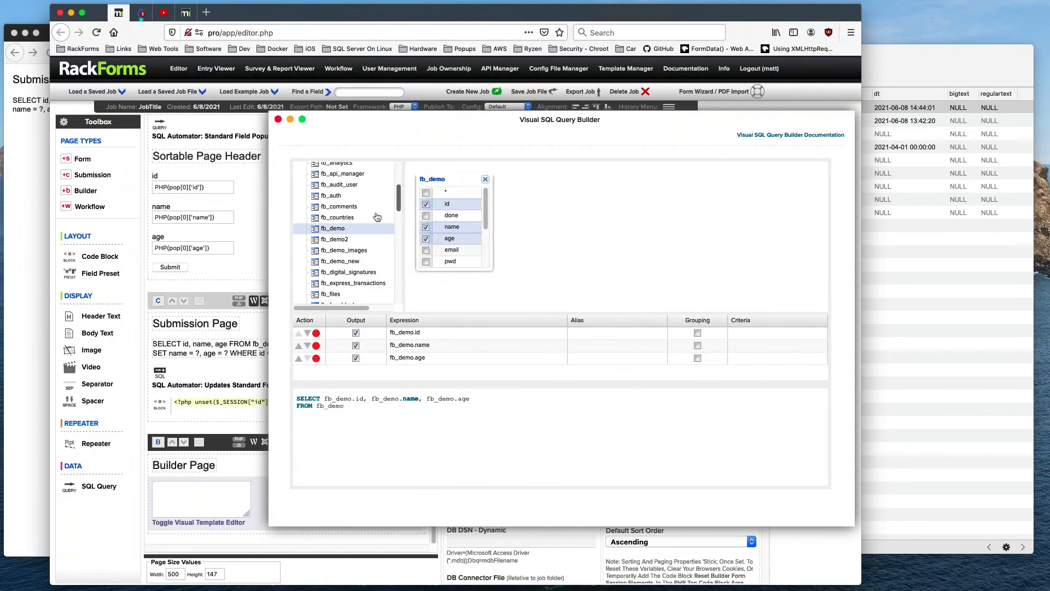
{"action": "left_click", "coordinate": [278, 120]}
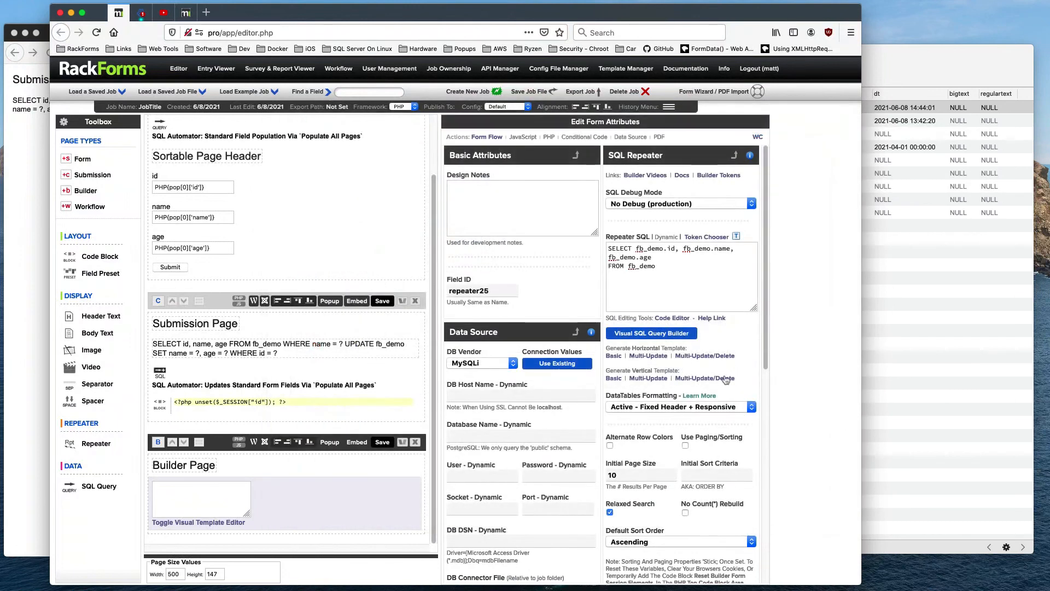
Generate a horizontal Multi-Update/Delete template for the repeater, then save and open the Builder page
{"action": "left_click", "coordinate": [708, 356]}
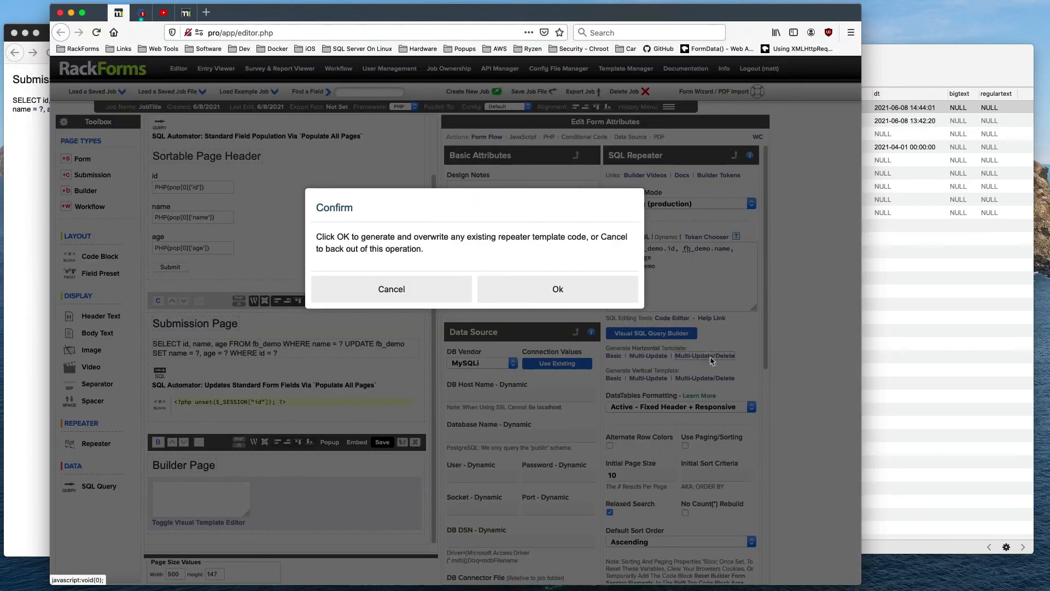
{"action": "left_click", "coordinate": [584, 301]}
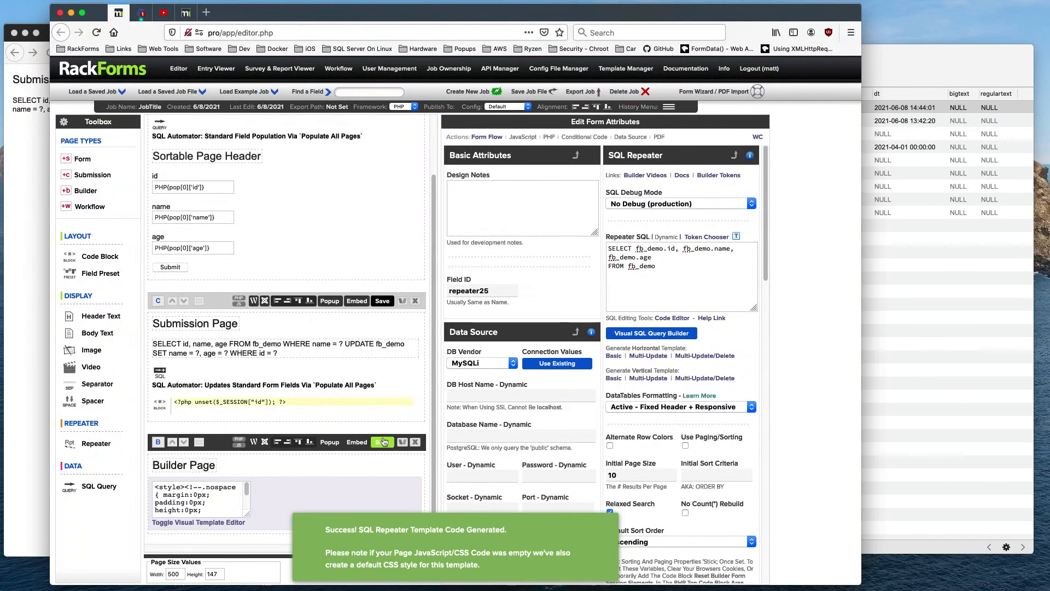
{"action": "left_click", "coordinate": [384, 442]}
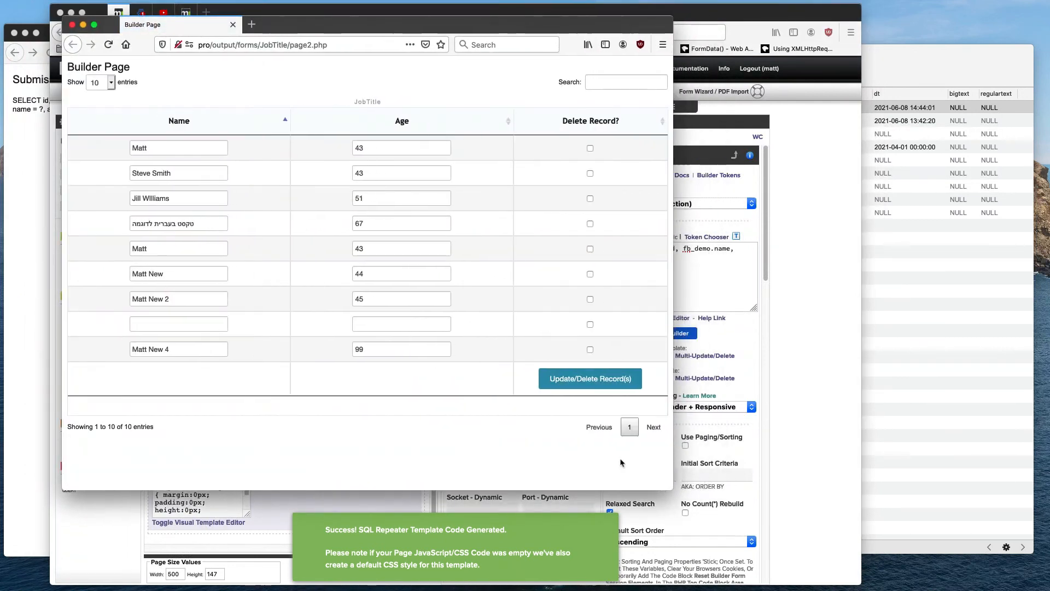
Delete the last four records of the Builder page's table and confirm the submission
{"action": "left_click", "coordinate": [589, 324]}
{"action": "left_click", "coordinate": [589, 349]}
{"action": "left_click", "coordinate": [590, 299]}
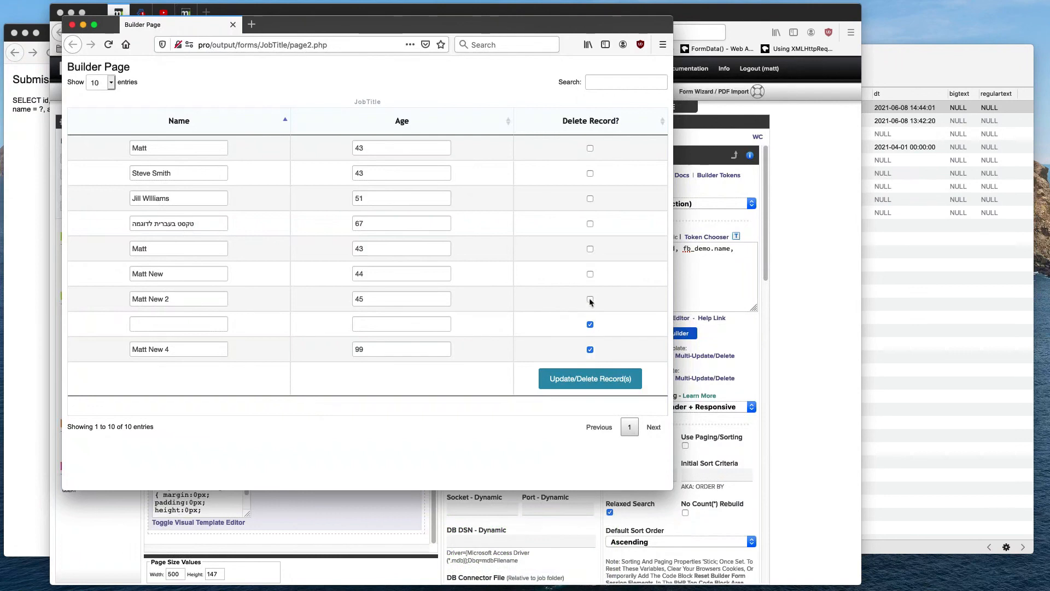
{"action": "left_click", "coordinate": [590, 274]}
{"action": "left_click", "coordinate": [596, 383]}
{"action": "left_click", "coordinate": [416, 236]}
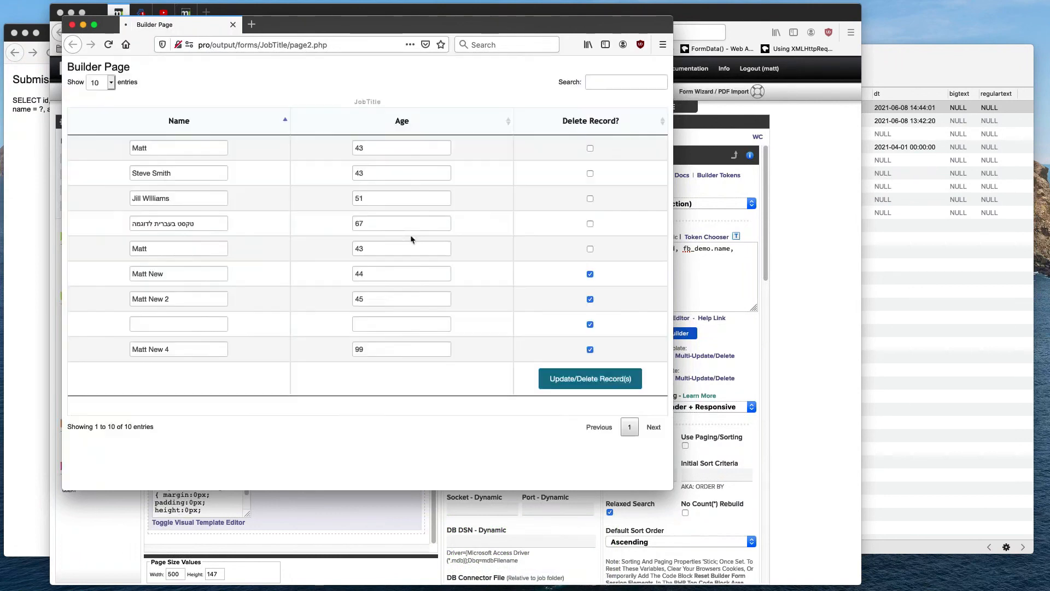
Set the first record's age to 46 and submit the update with confirmation
{"action": "left_click_drag", "start_coordinate": [369, 155], "coordinate": [320, 152]}
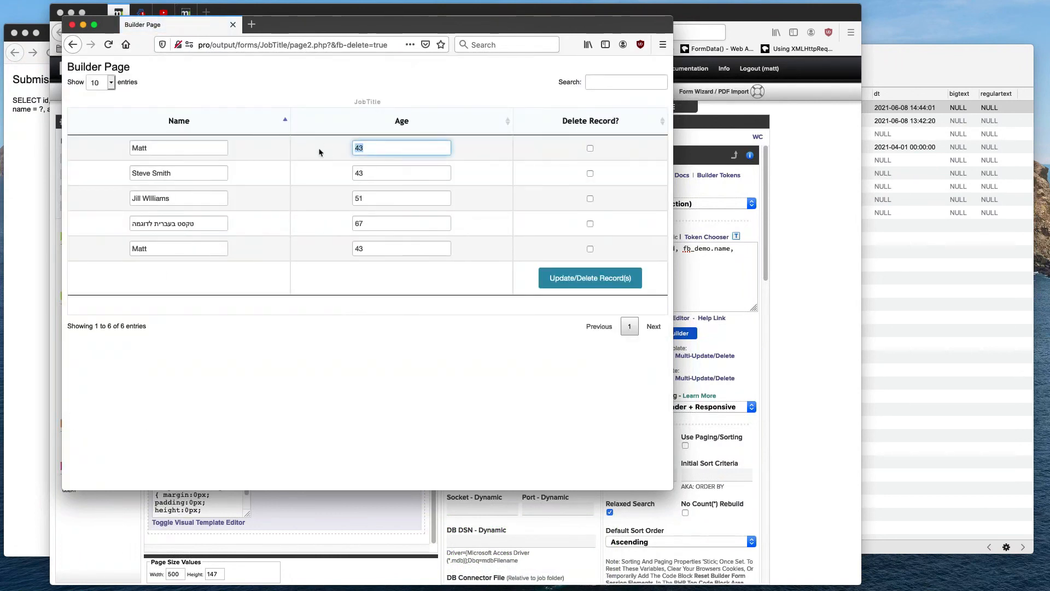
{"action": "type", "text": "46"}
{"action": "left_click", "coordinate": [547, 284]}
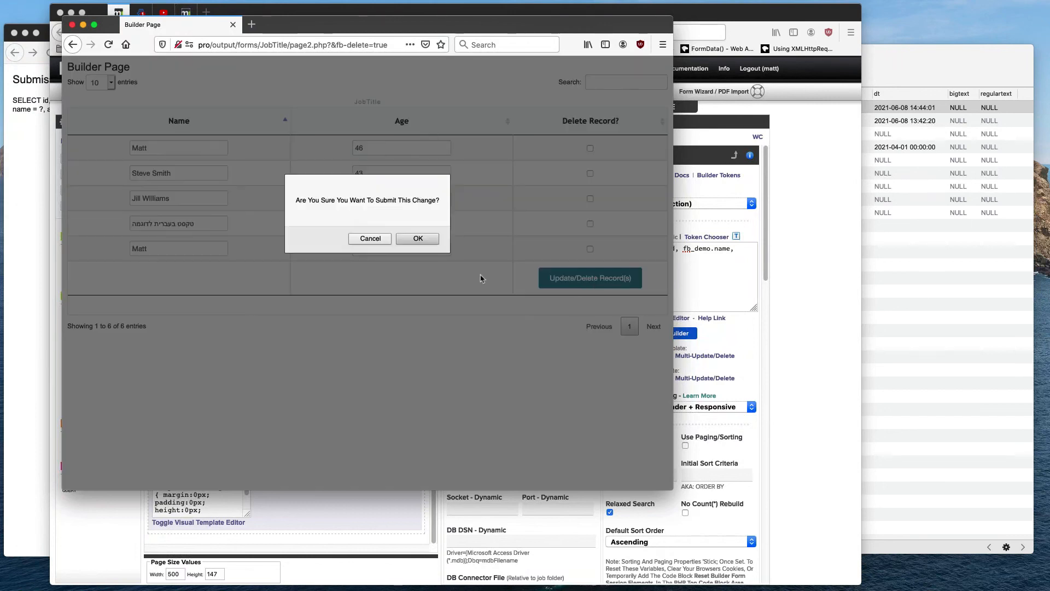
{"action": "left_click", "coordinate": [416, 239]}
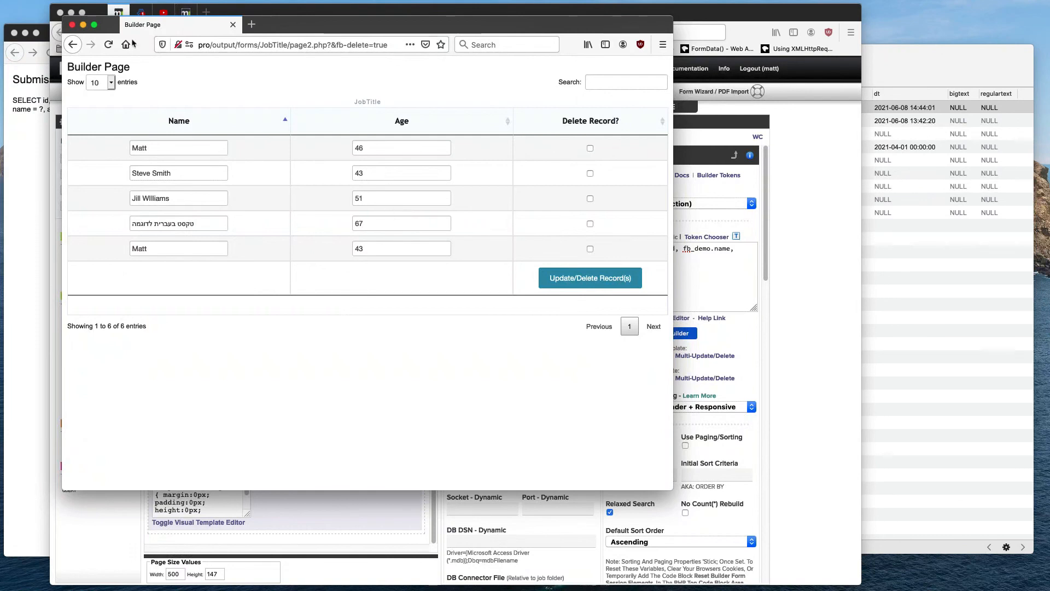
Close the published Builder page and review the form's population query and the submission page's UPDATE statement
{"action": "left_click", "coordinate": [72, 25]}
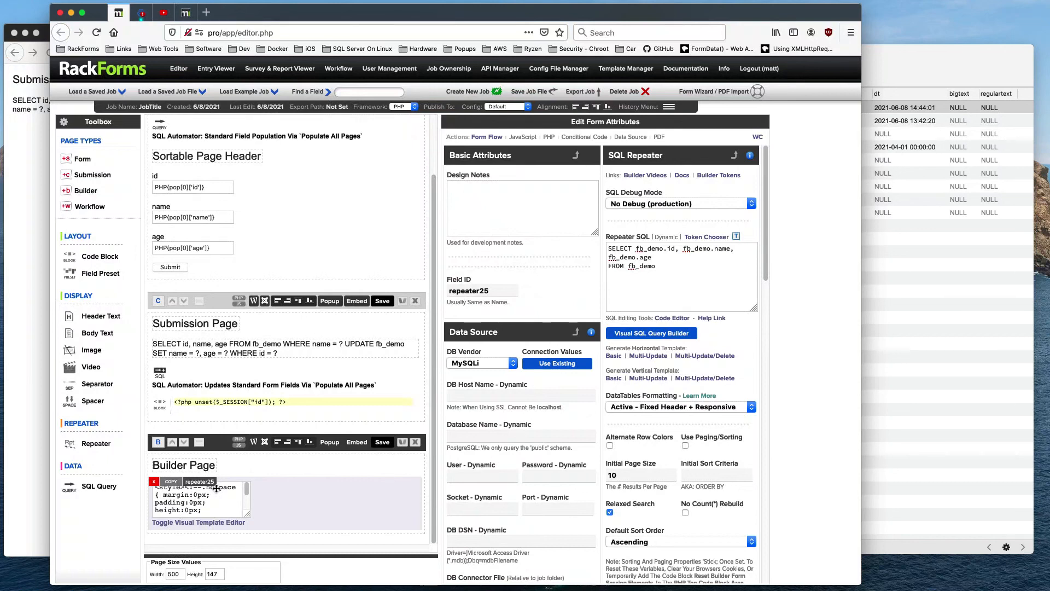
{"action": "scroll", "coordinate": [200, 254], "scroll_direction": "up", "scroll_amount": 3}
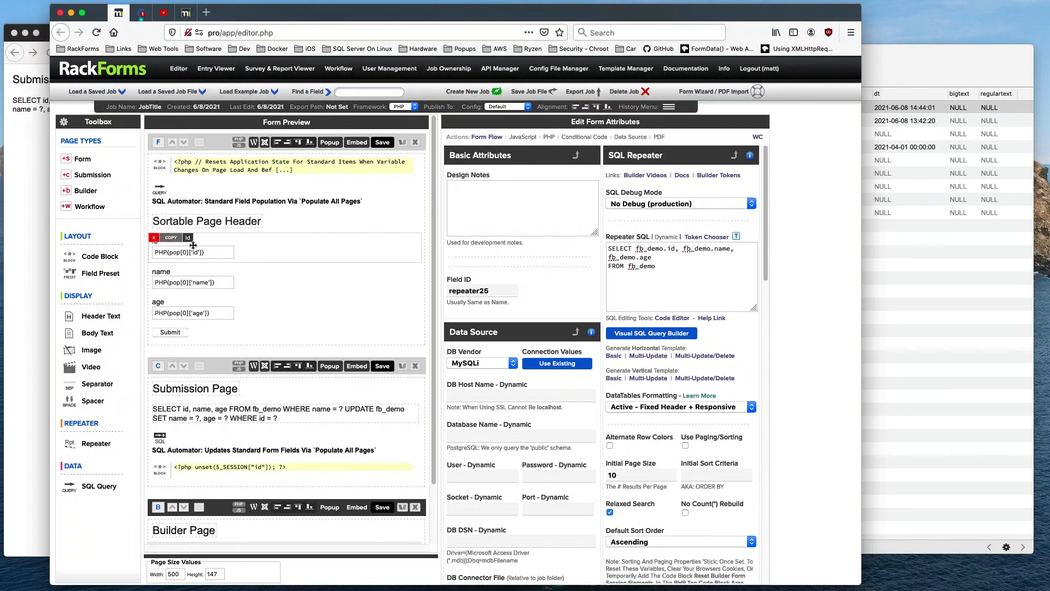
{"action": "left_click", "coordinate": [250, 196]}
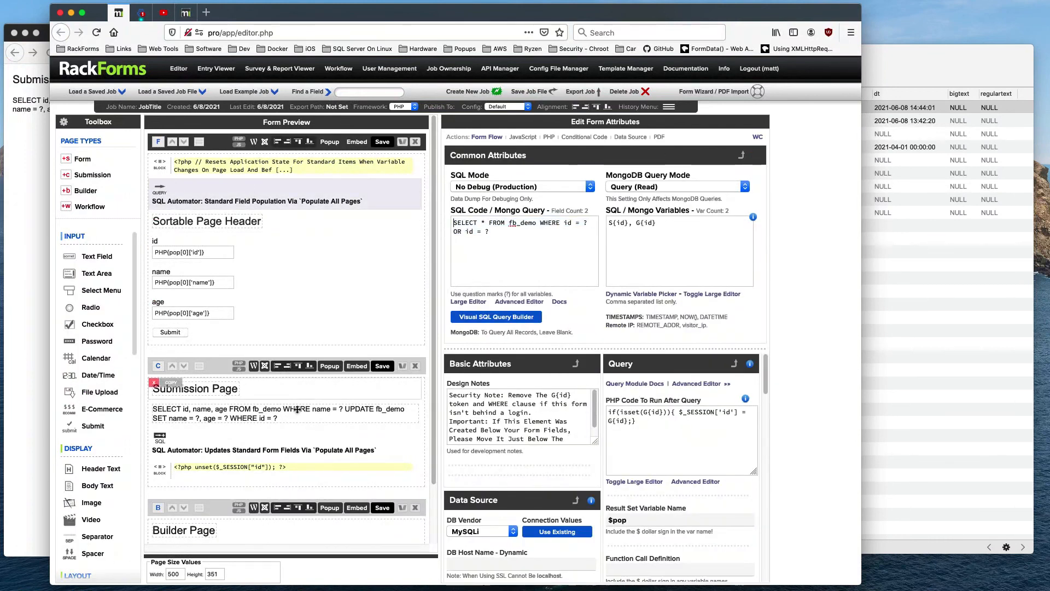
{"action": "left_click", "coordinate": [260, 454]}
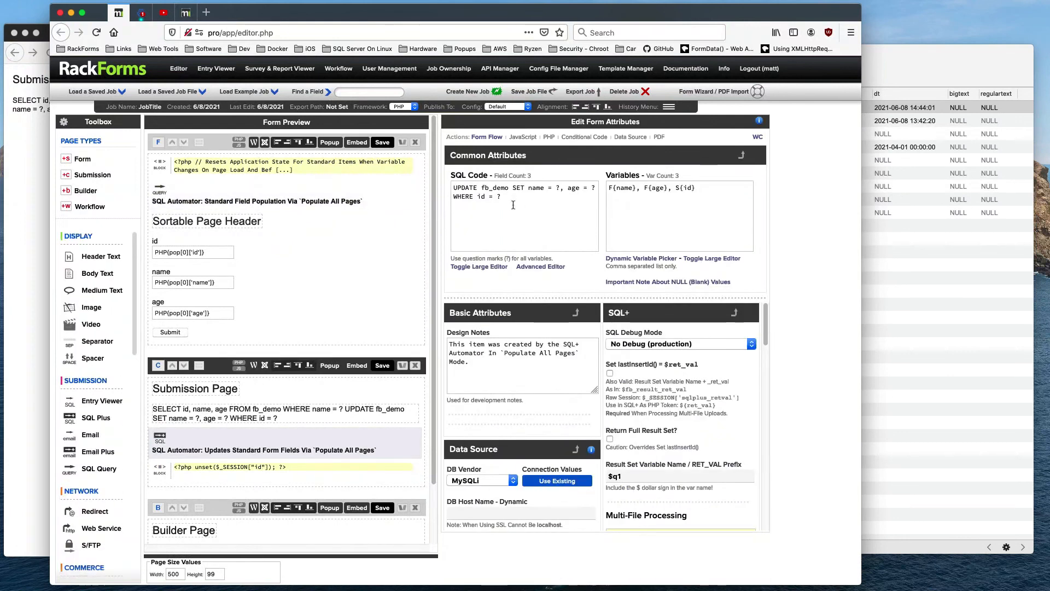